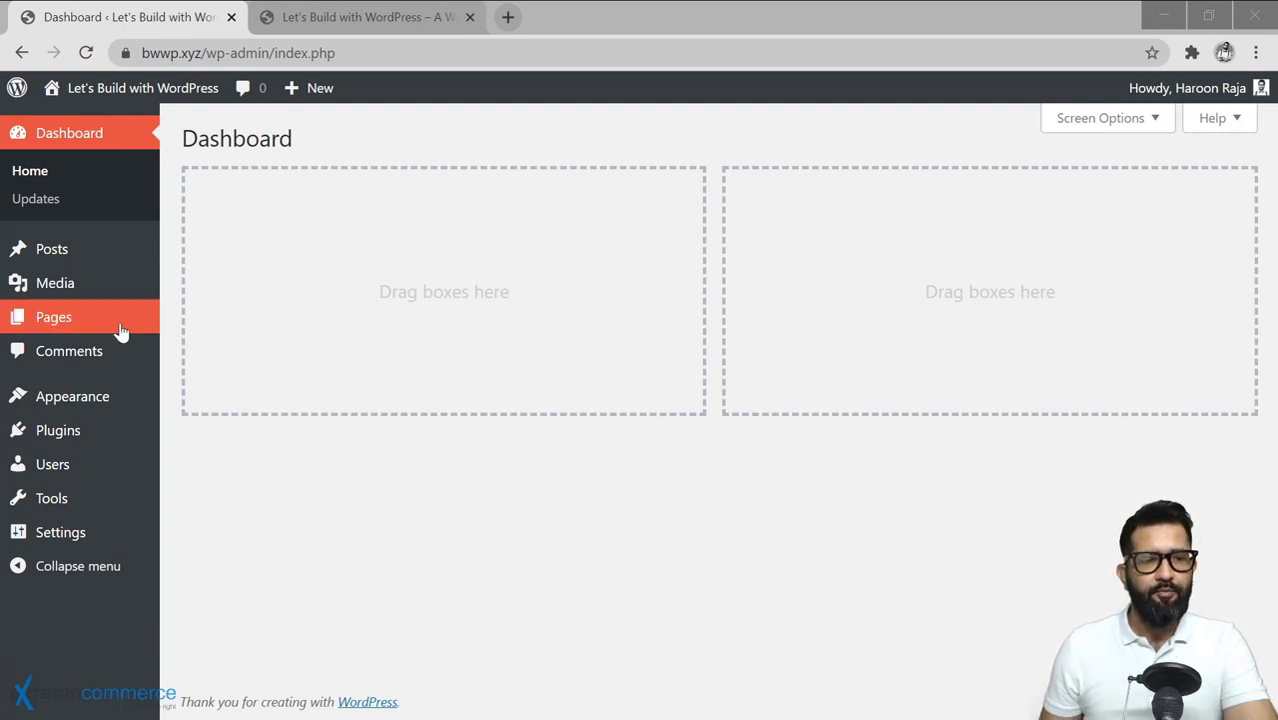
mouse_move(123, 333)
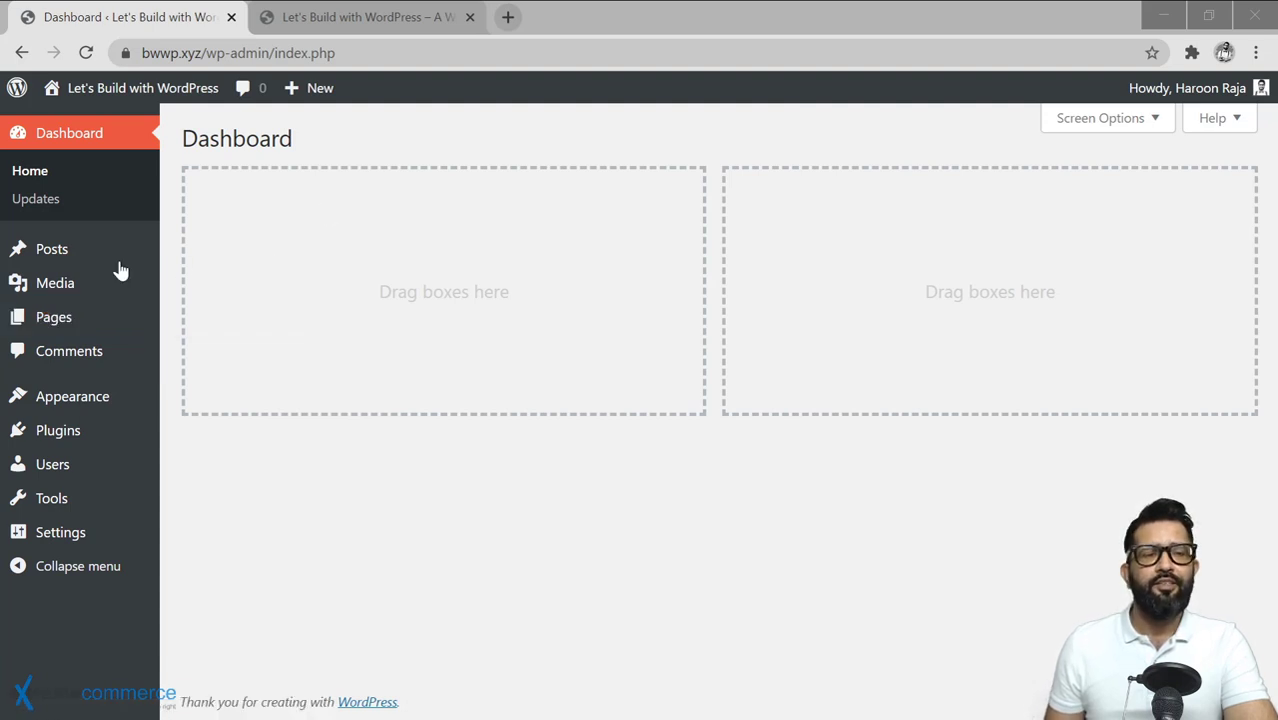
mouse_move(82, 258)
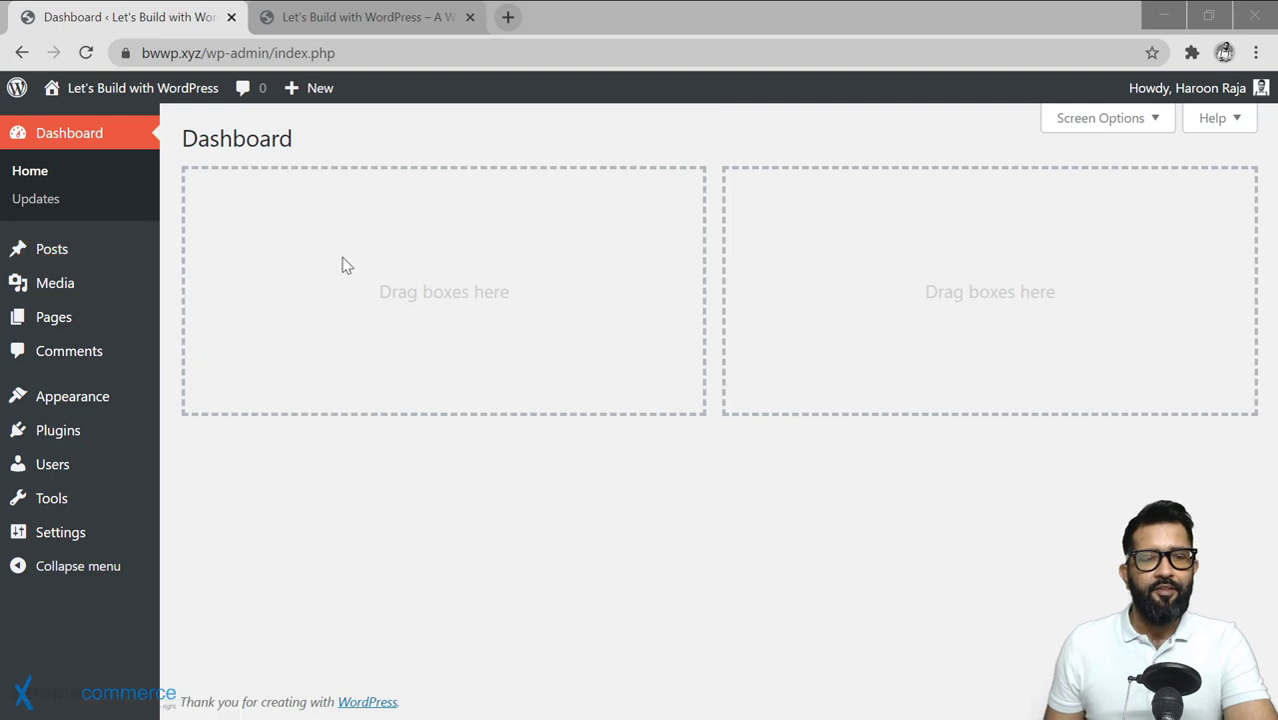
mouse_move(20, 404)
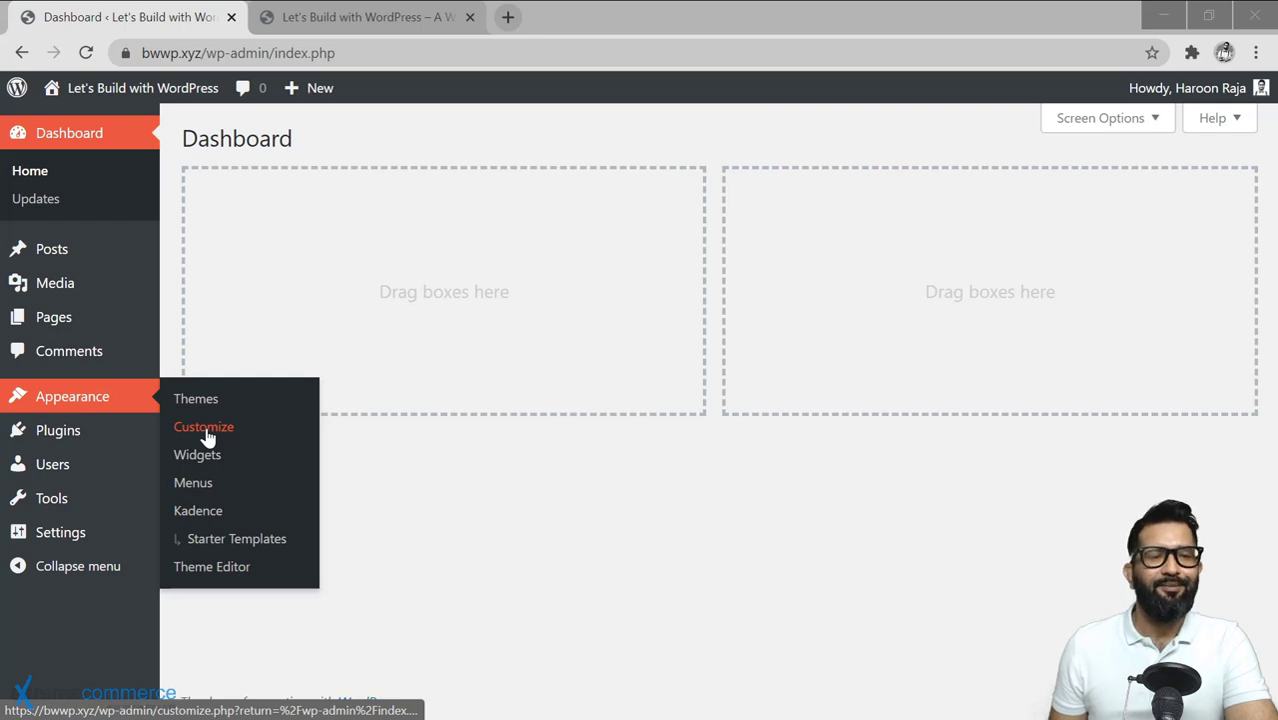
Find the plugin "Starter Templates by Kadence WP" in the plugin directory, then install and activate it
mouse_move(126, 438)
click(215, 463)
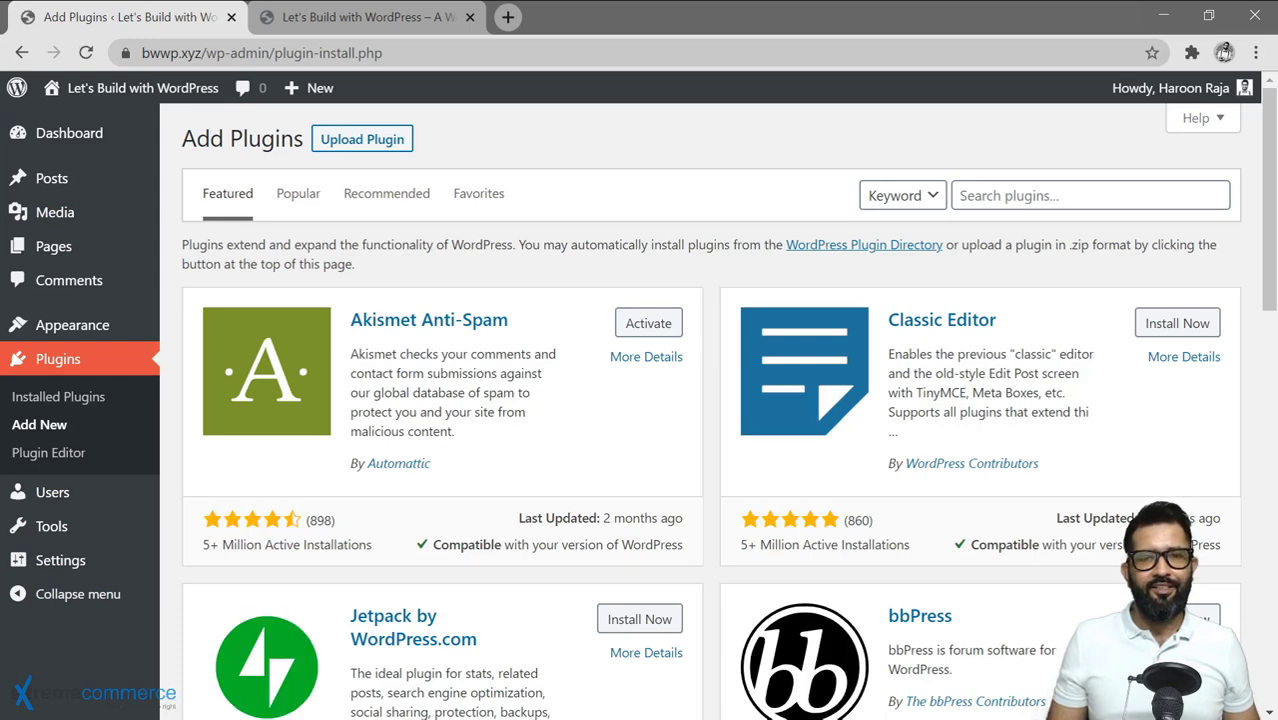
click(1090, 196)
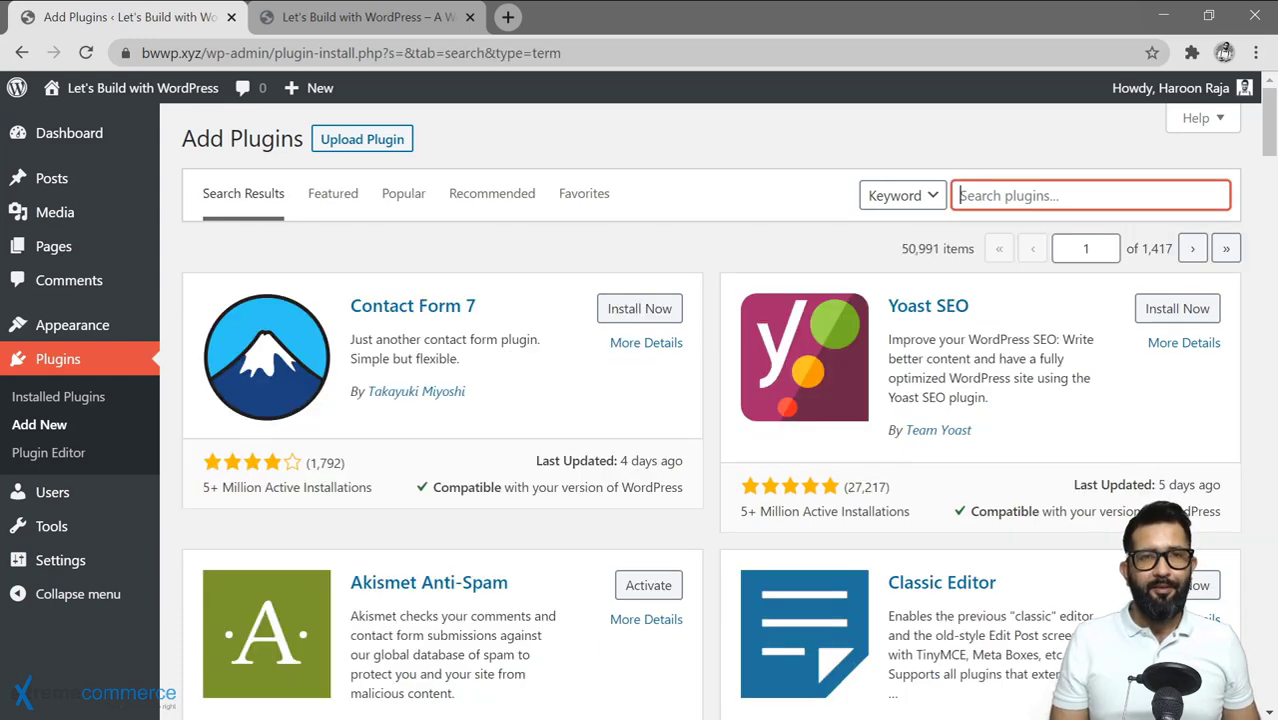
text(Starter Templates )
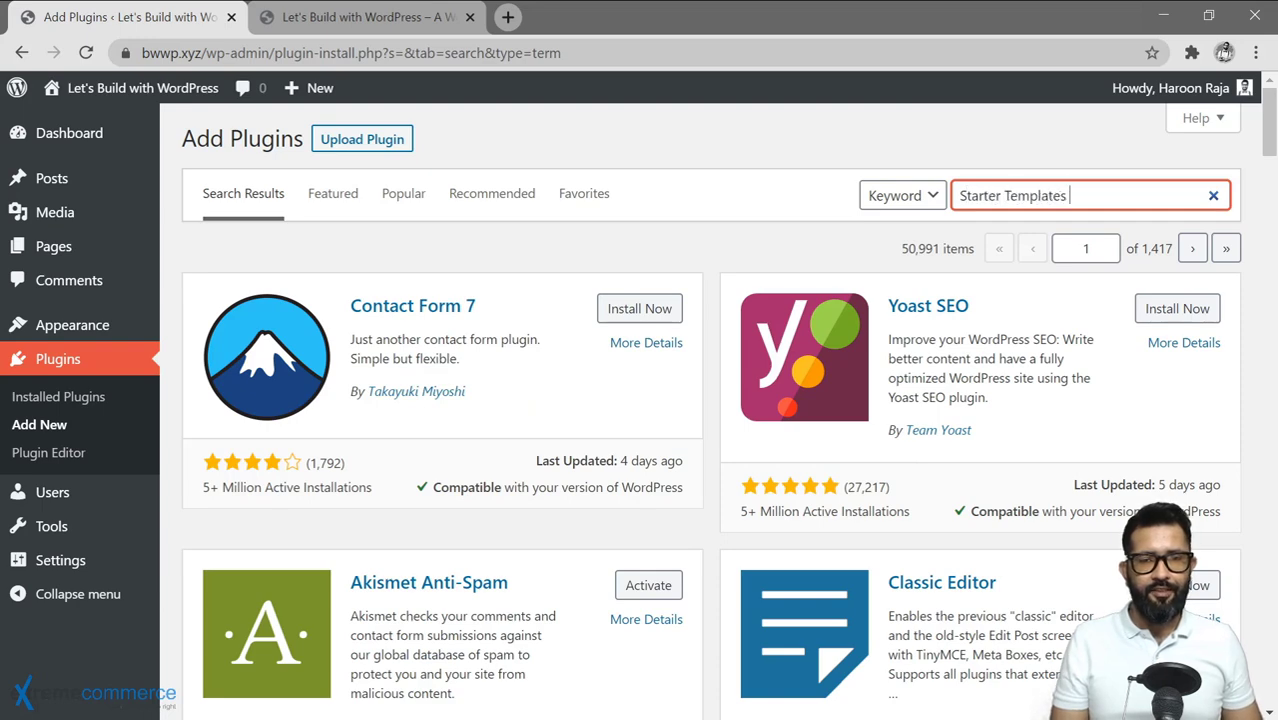
text(by Kadence QWP)
key(BackSpace)
key(BackSpace)
key(BackSpace)
text(WP)
click(1175, 307)
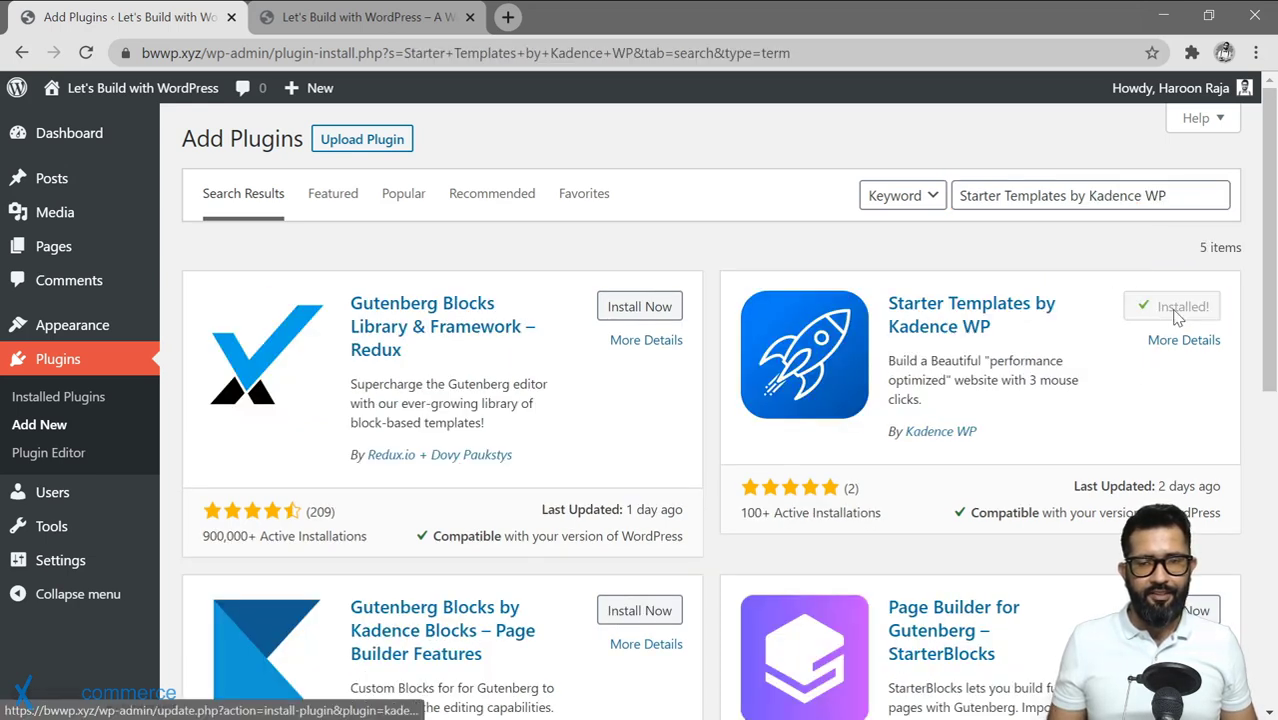
click(1165, 310)
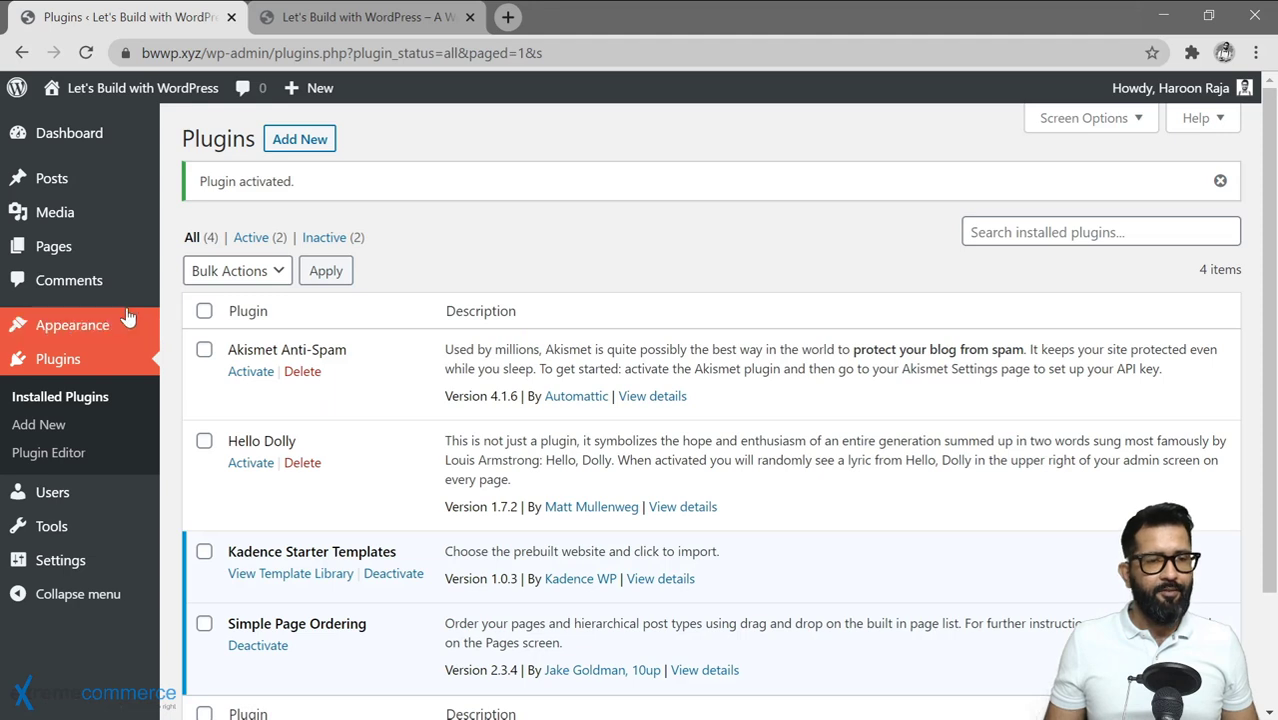
Open the Kadence starter templates library and preview the Sass template
mouse_move(57, 327)
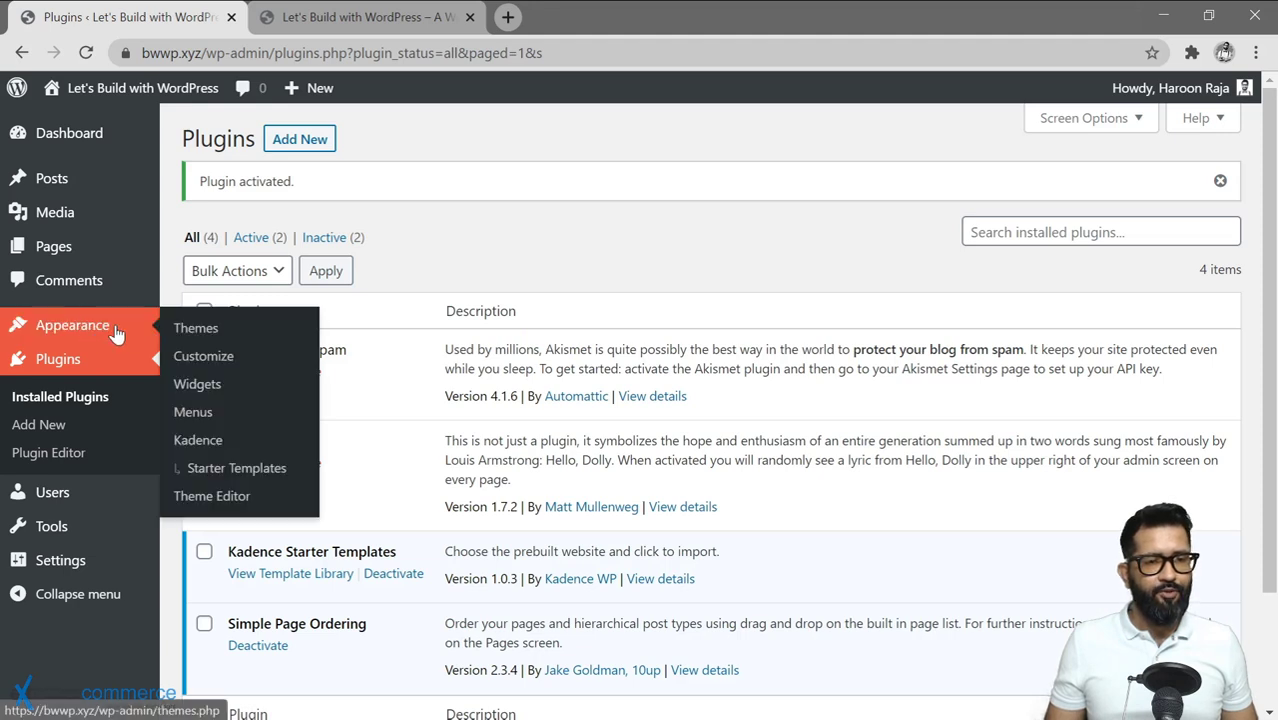
click(270, 467)
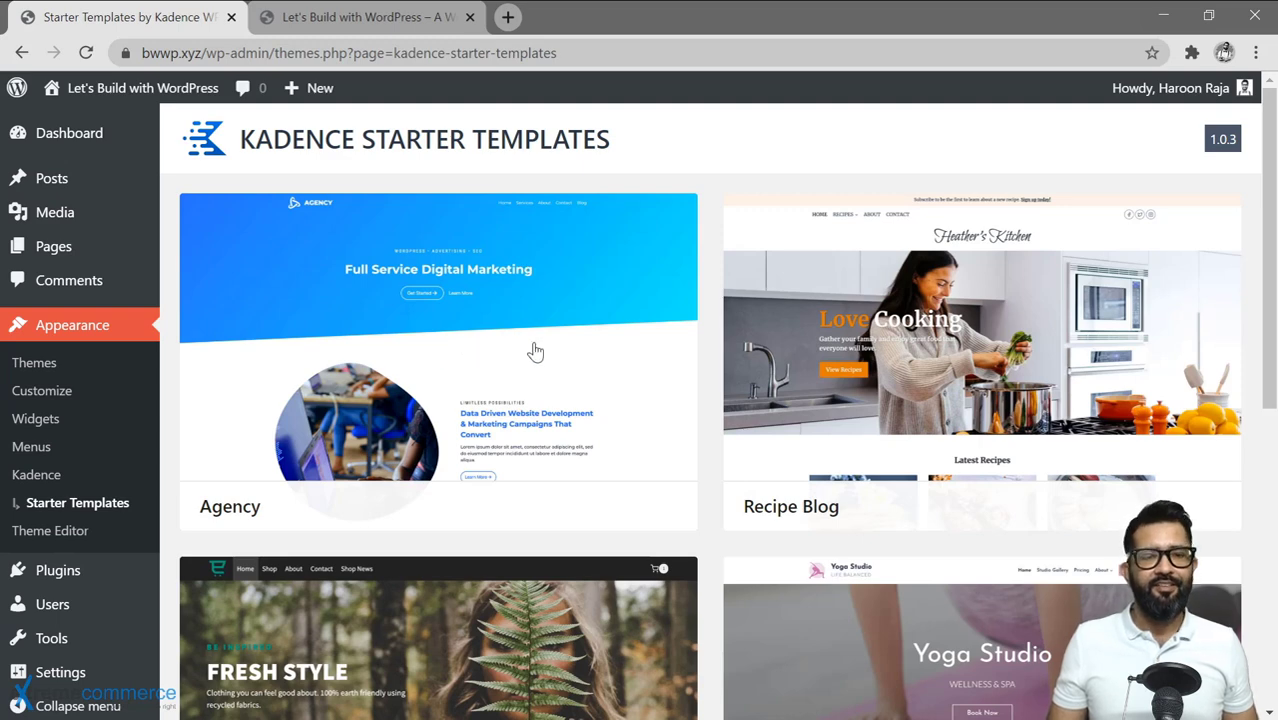
scroll(535, 351, down, 5)
scroll(535, 351, down, 1)
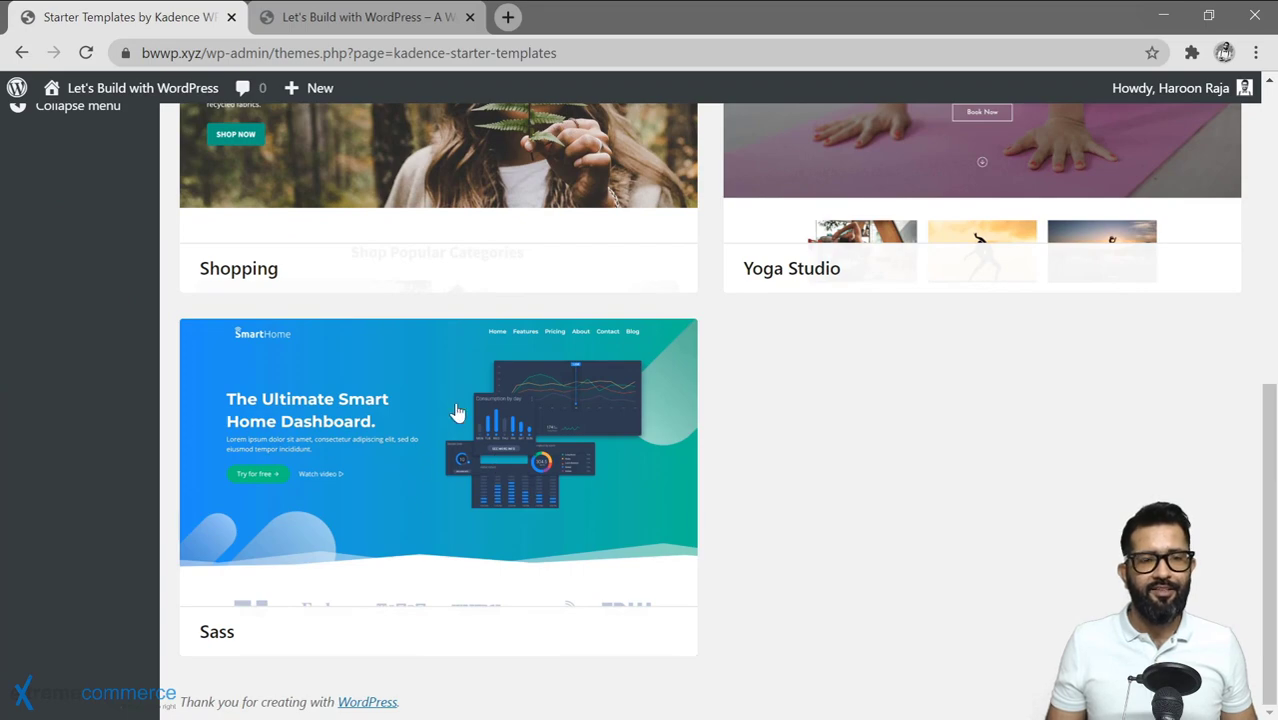
scroll(465, 360, up, 1)
scroll(465, 360, down, 1)
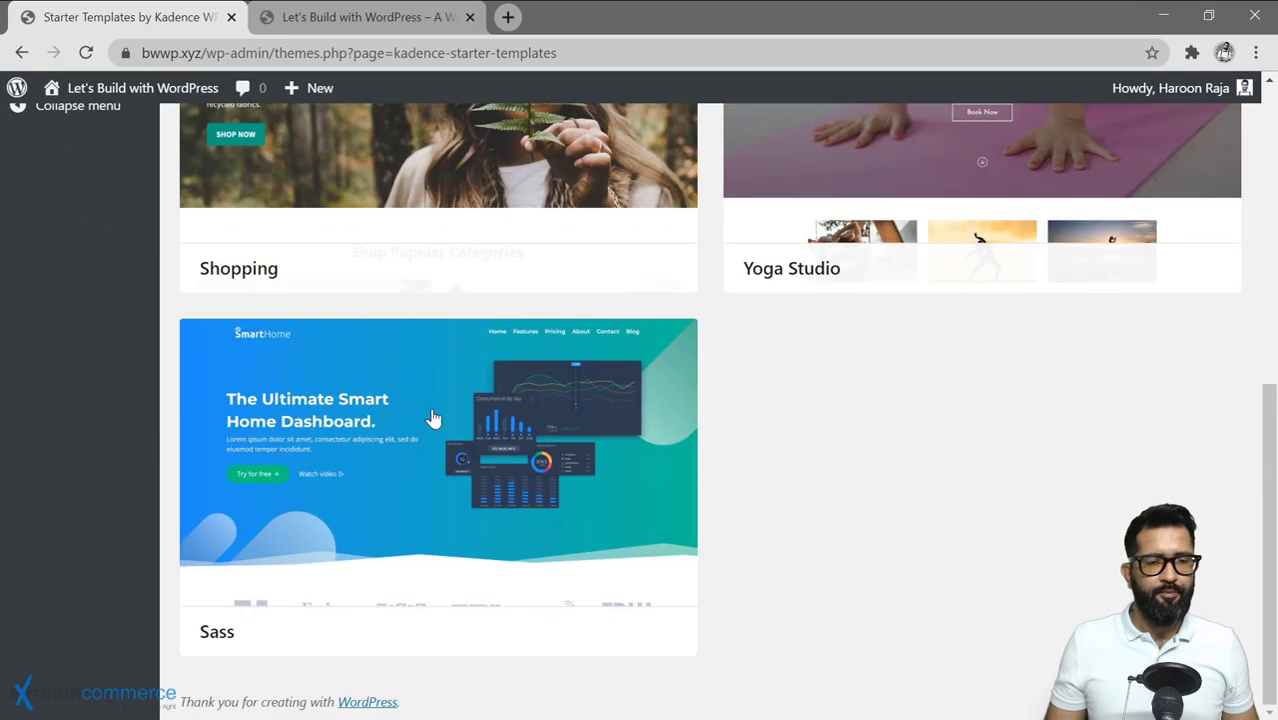
click(510, 428)
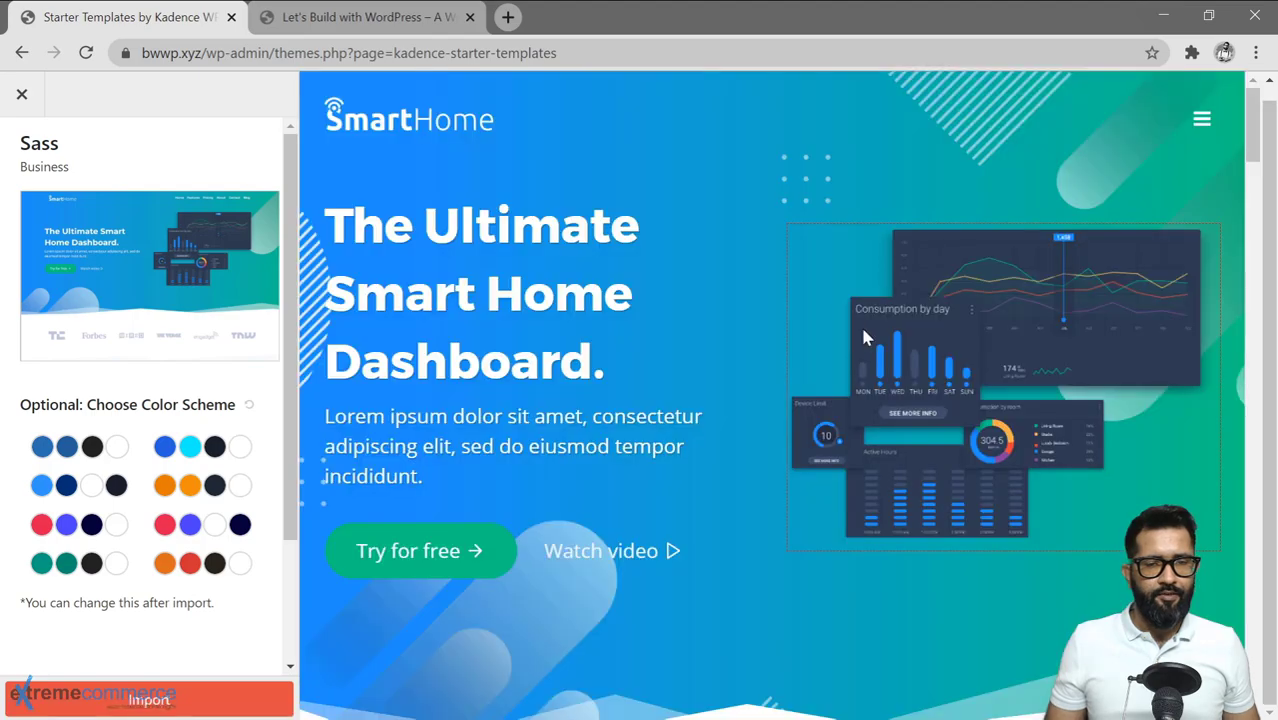
Look over the Sass template preview and choose the blue, cyan, dark and white color scheme for it
scroll(686, 290, down, 4)
scroll(684, 290, down, 9)
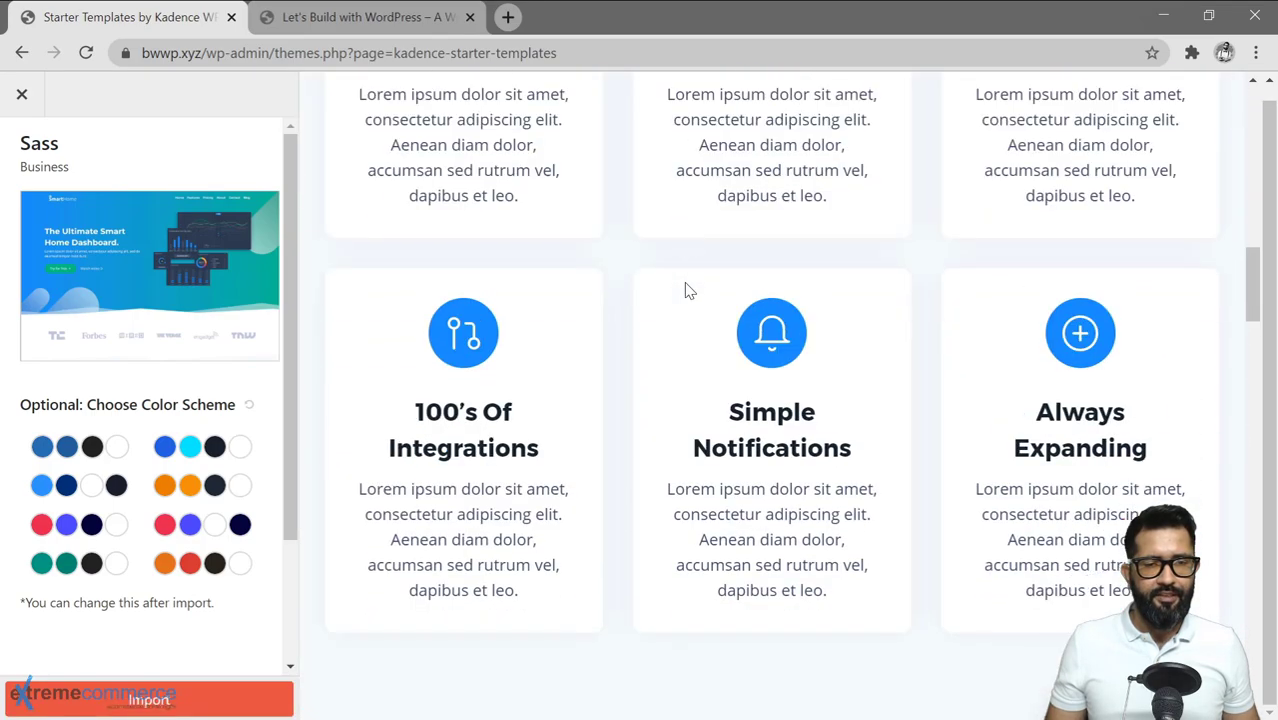
scroll(684, 290, up, 13)
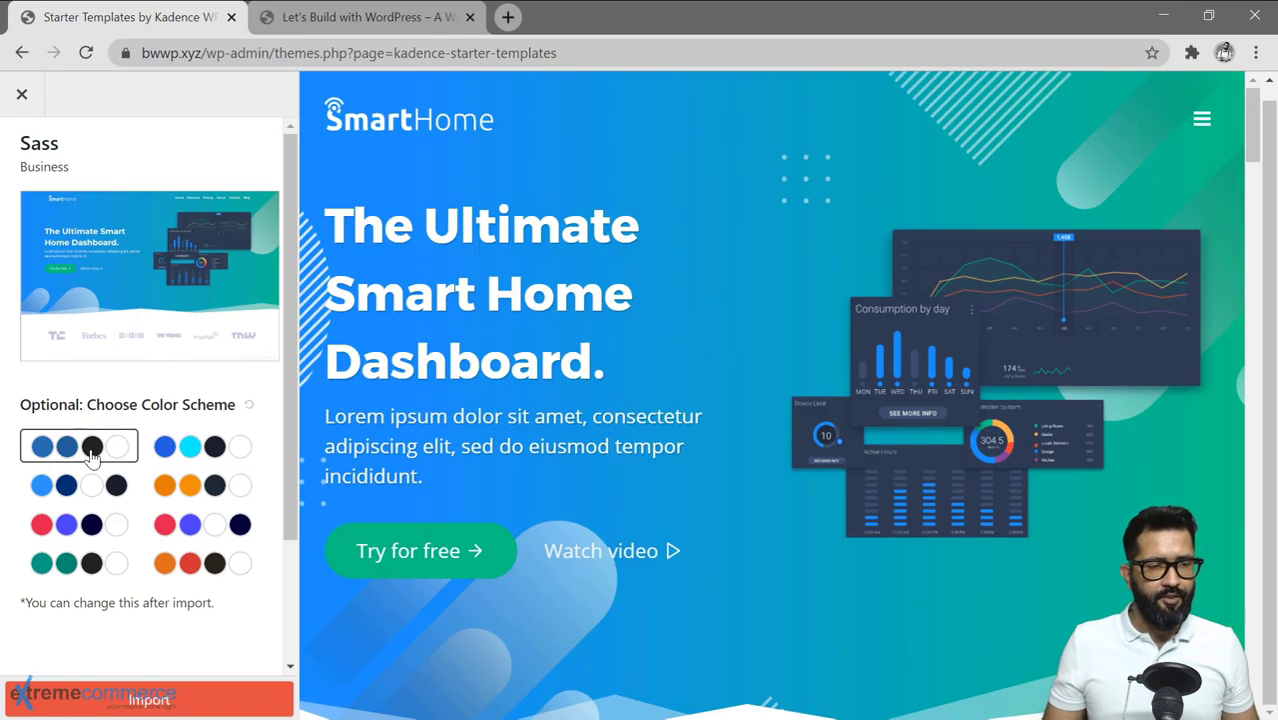
click(216, 463)
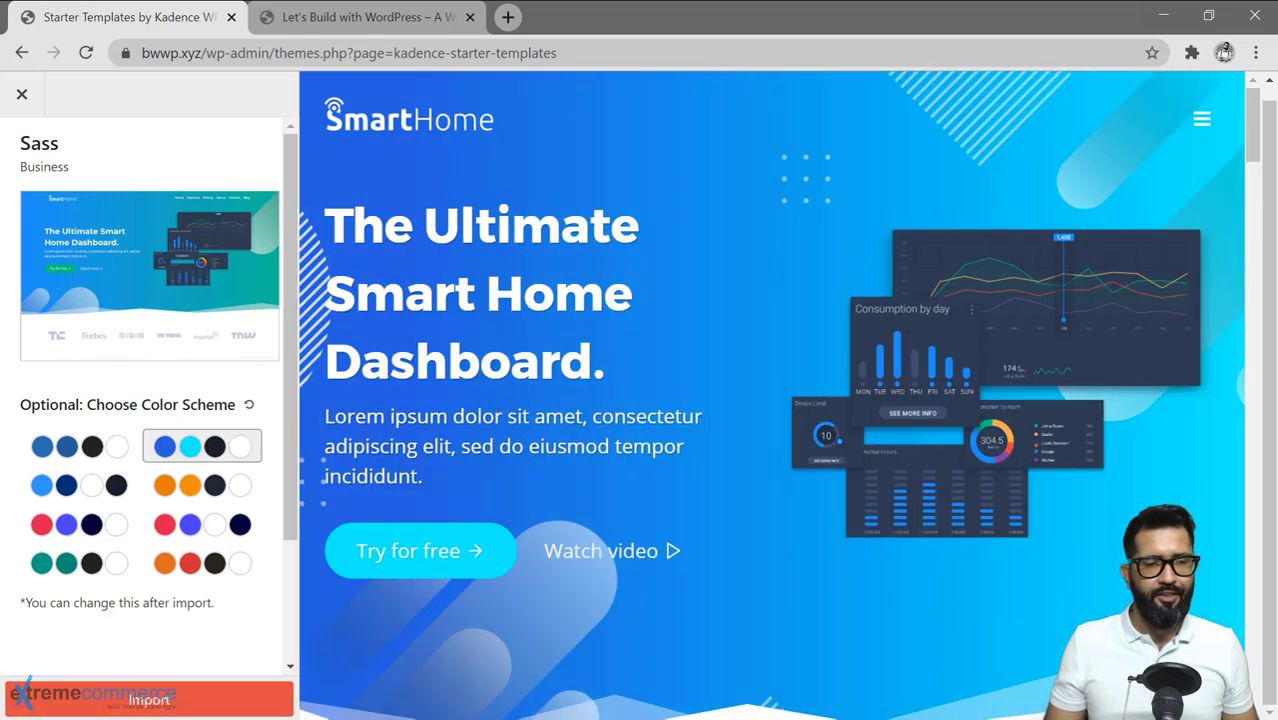
click(202, 563)
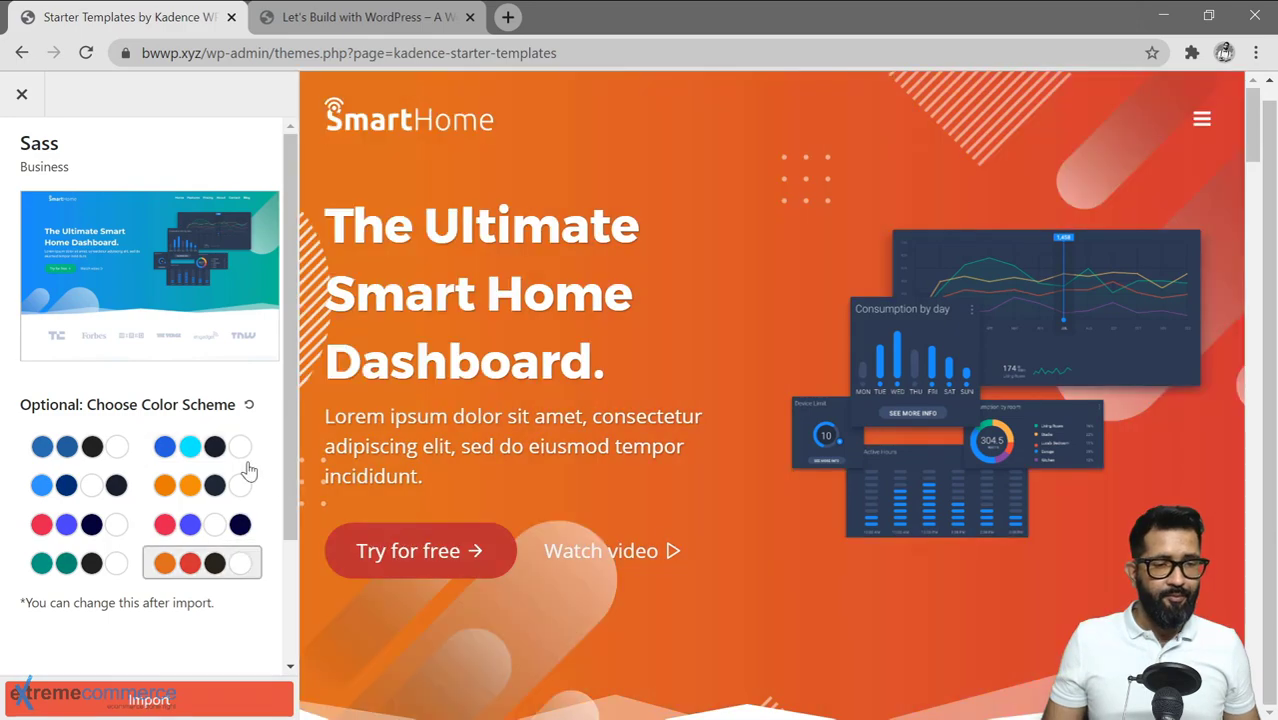
click(218, 450)
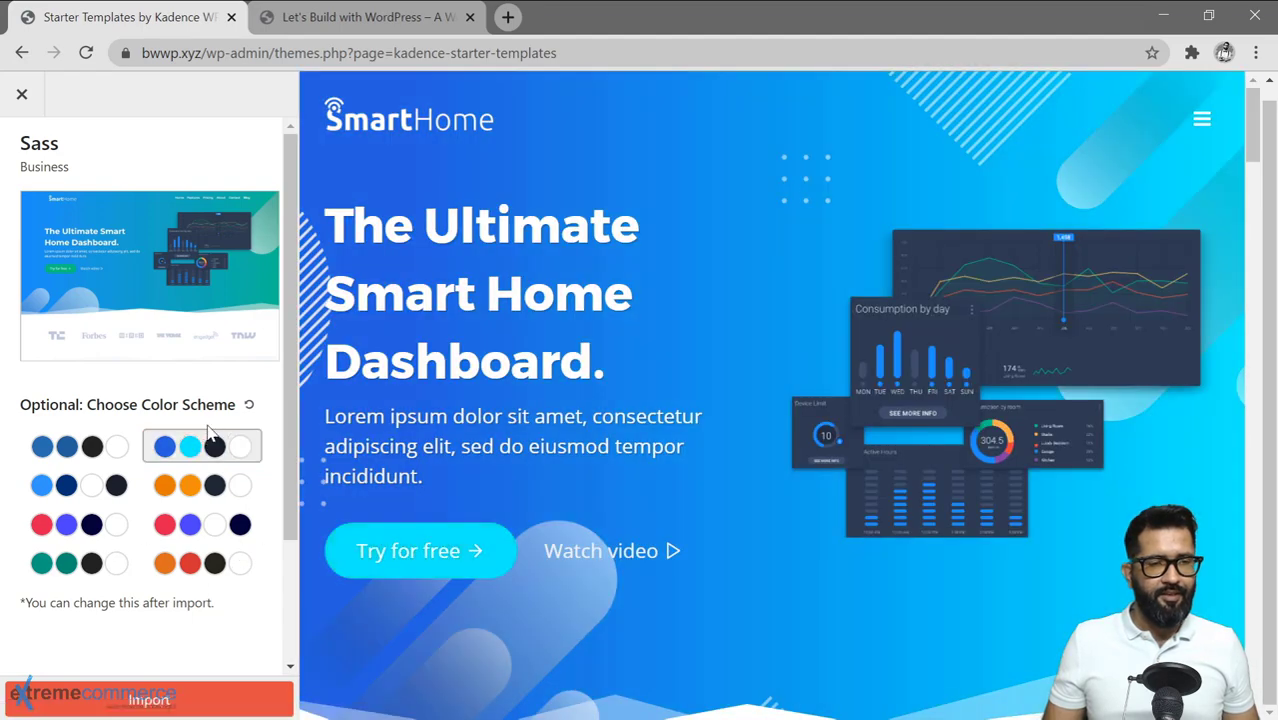
Import the Sass starter template and open the finished site in a new browser tab
click(148, 699)
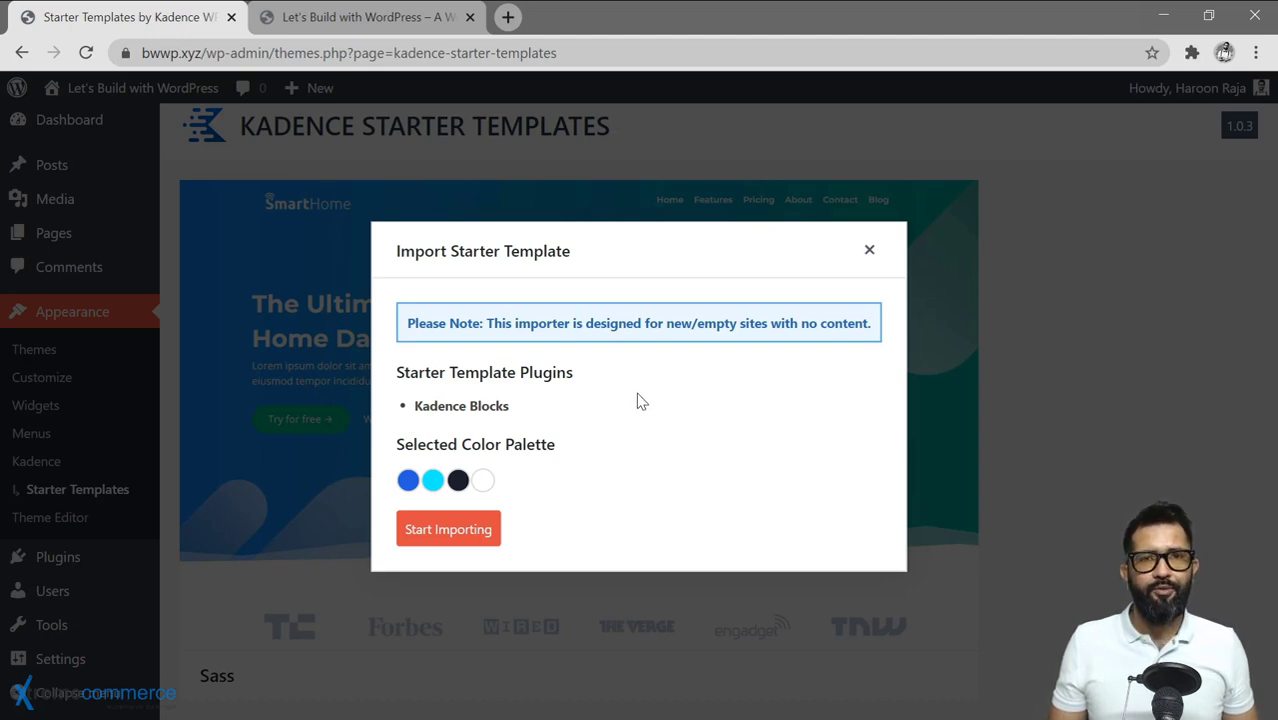
click(472, 530)
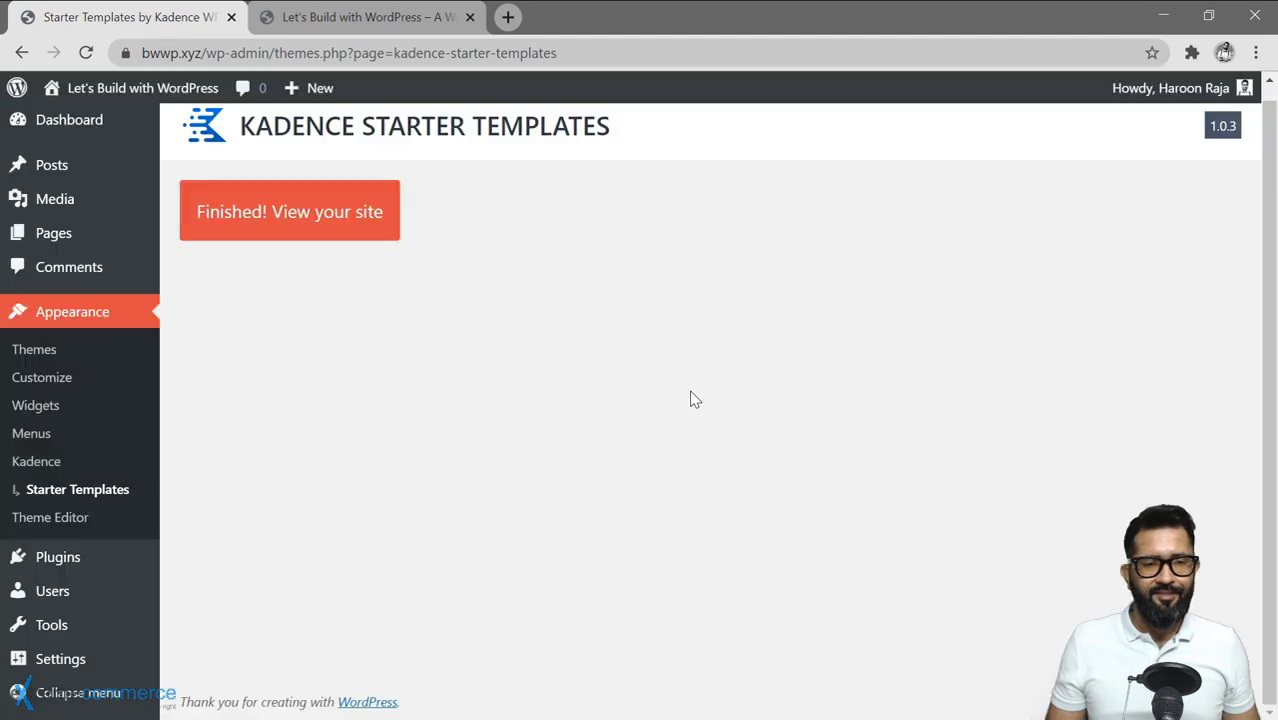
right_click(305, 218)
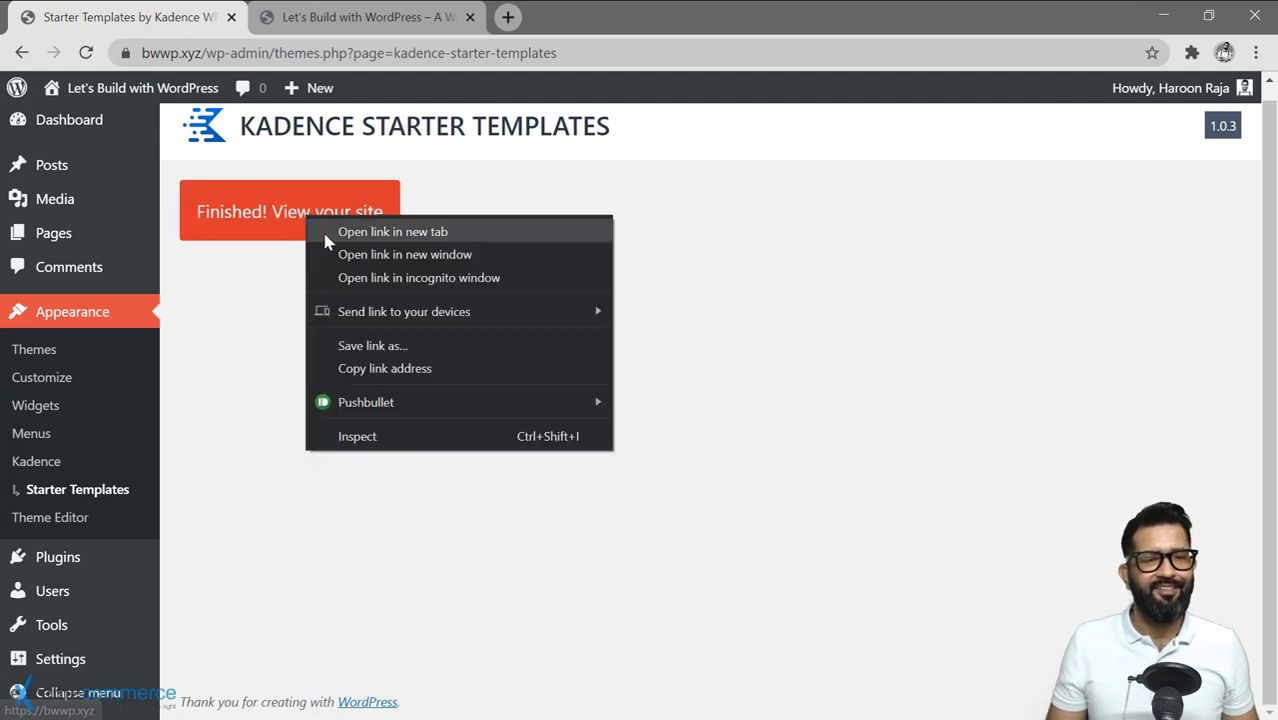
click(392, 231)
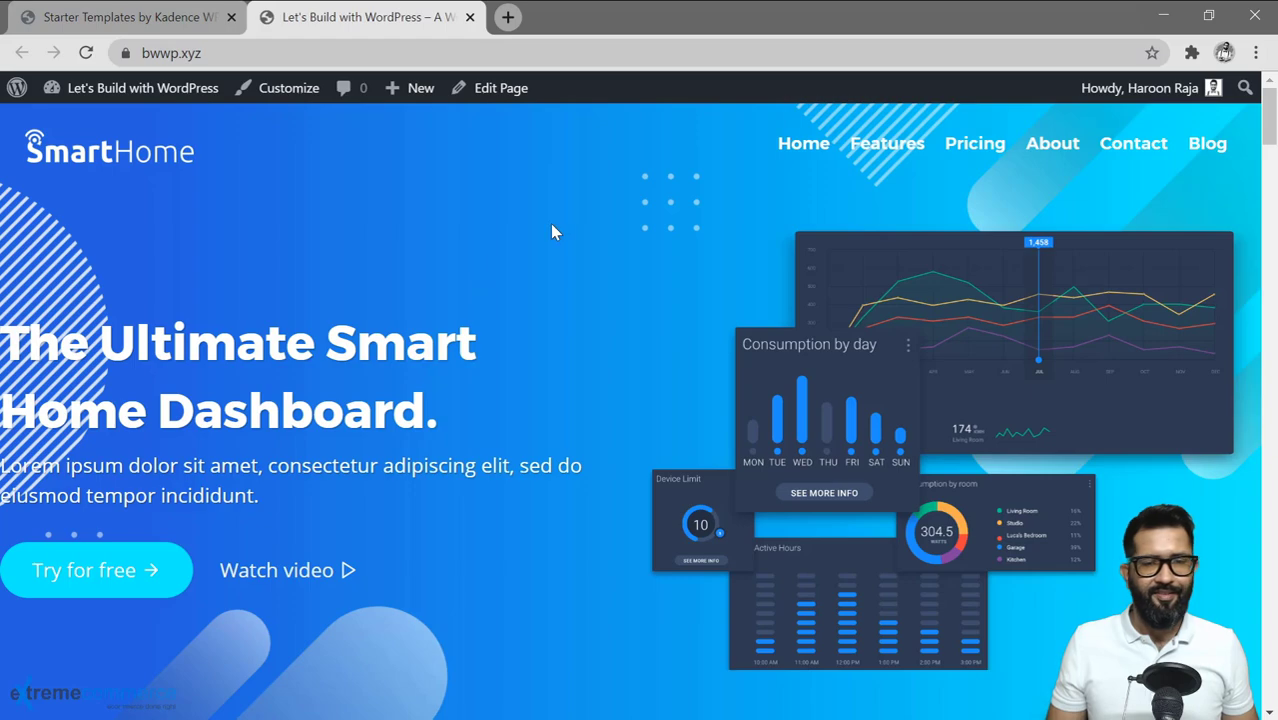
Examine the imported home page's sections from the hero banner down to the pricing plans
scroll(552, 226, down, 5)
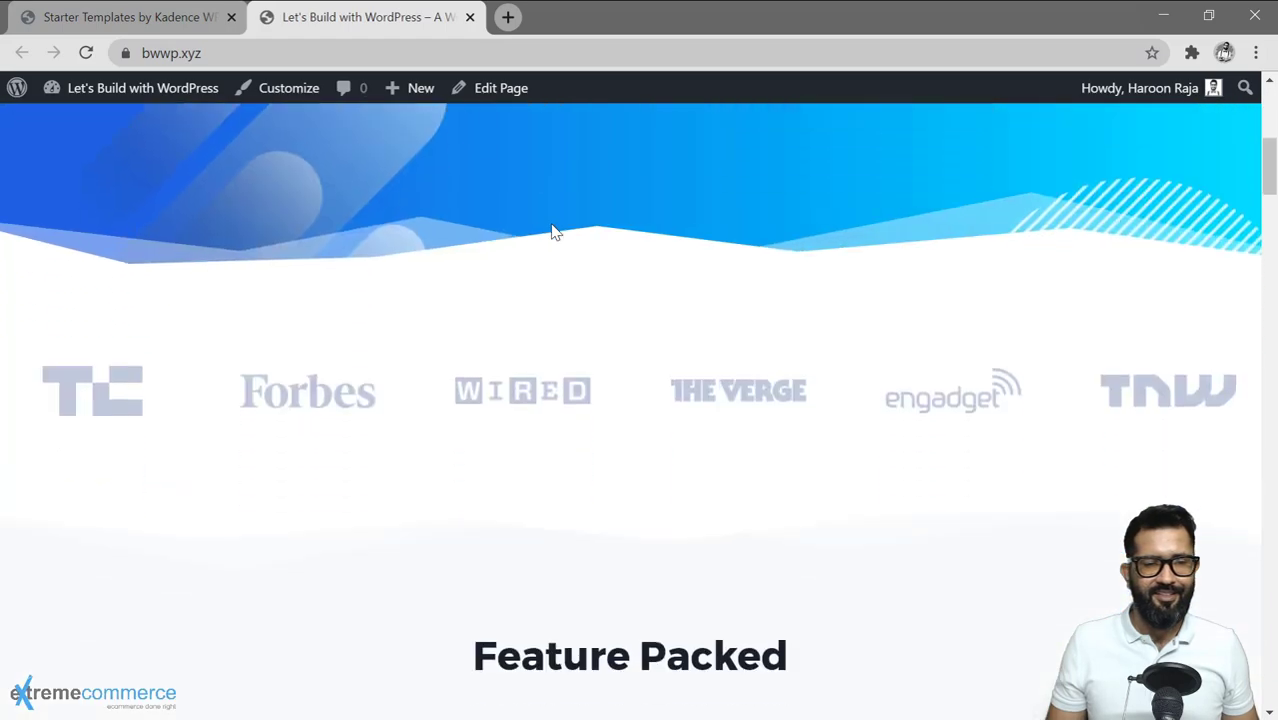
scroll(555, 232, down, 3)
scroll(555, 232, down, 15)
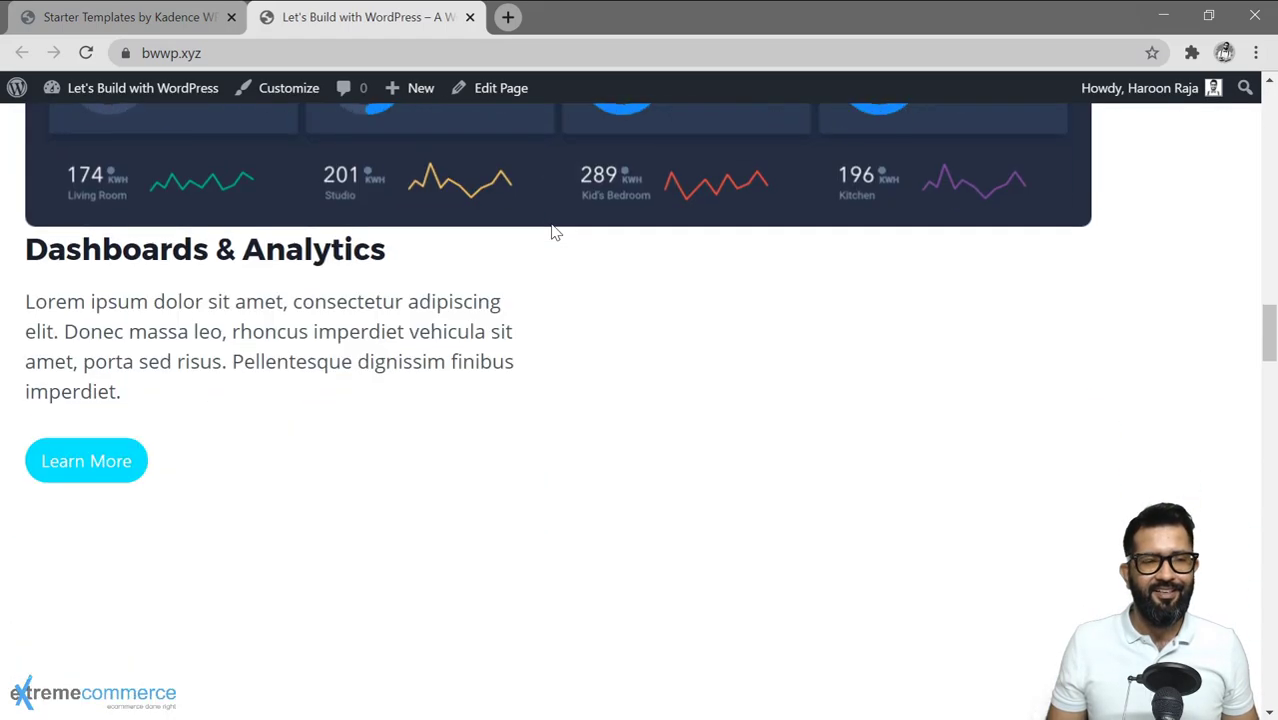
scroll(555, 232, down, 18)
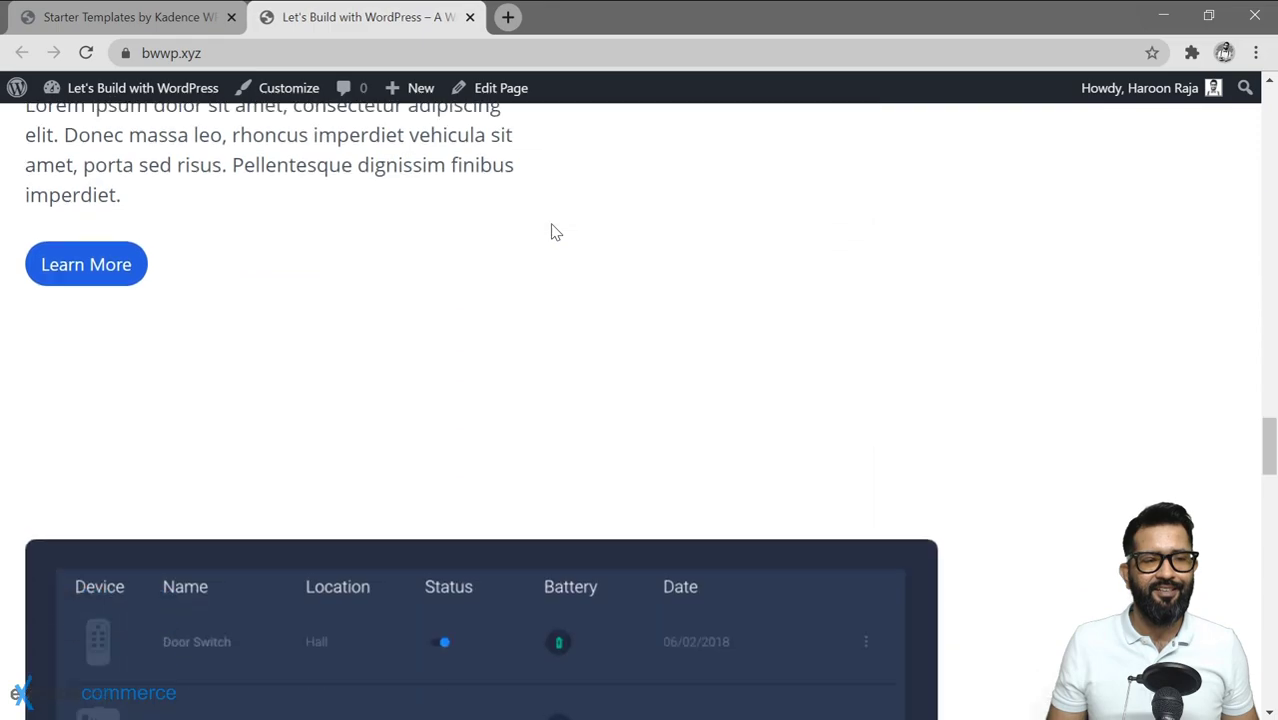
scroll(555, 232, down, 17)
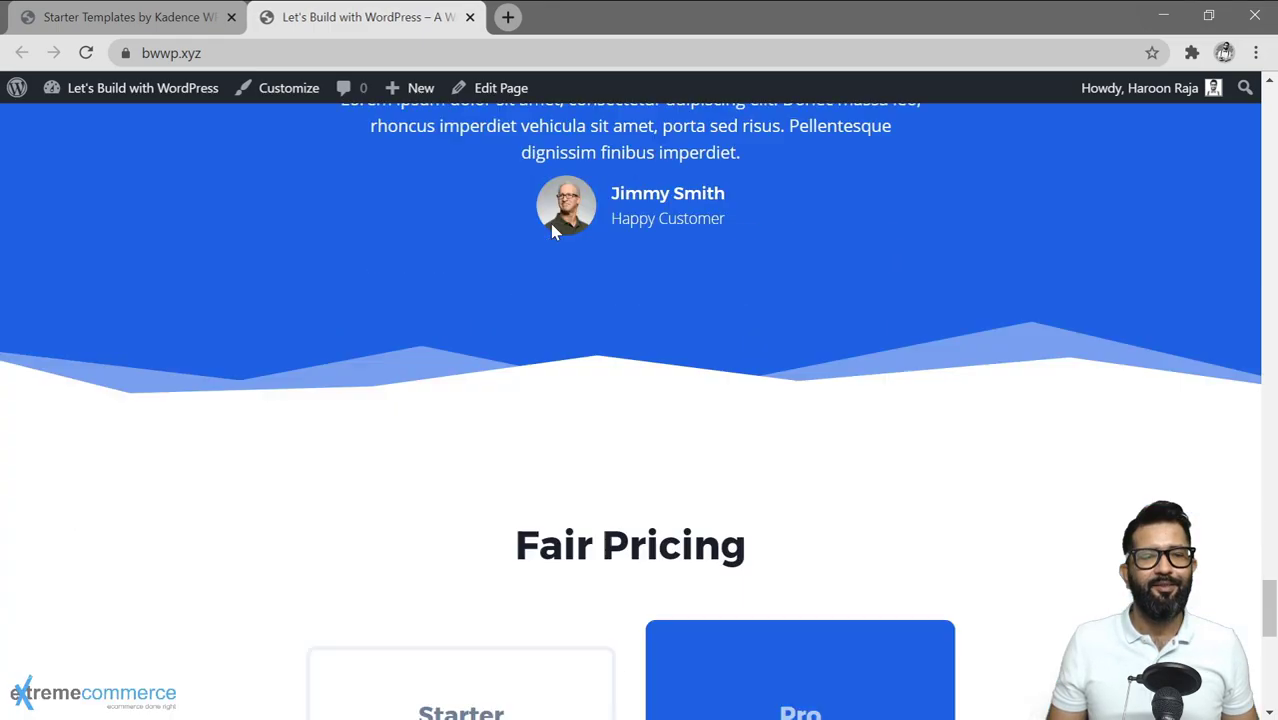
scroll(552, 230, down, 2)
scroll(700, 400, up, 7)
scroll(700, 350, down, 4)
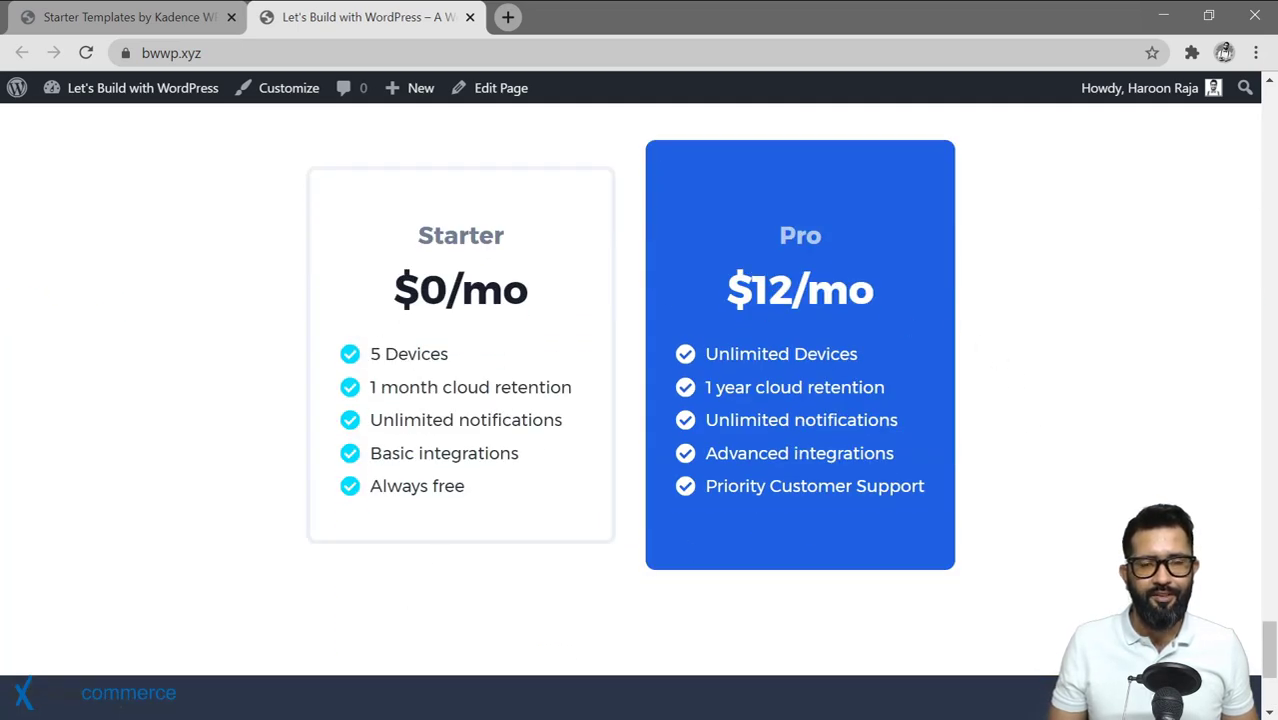
scroll(722, 416, up, 10)
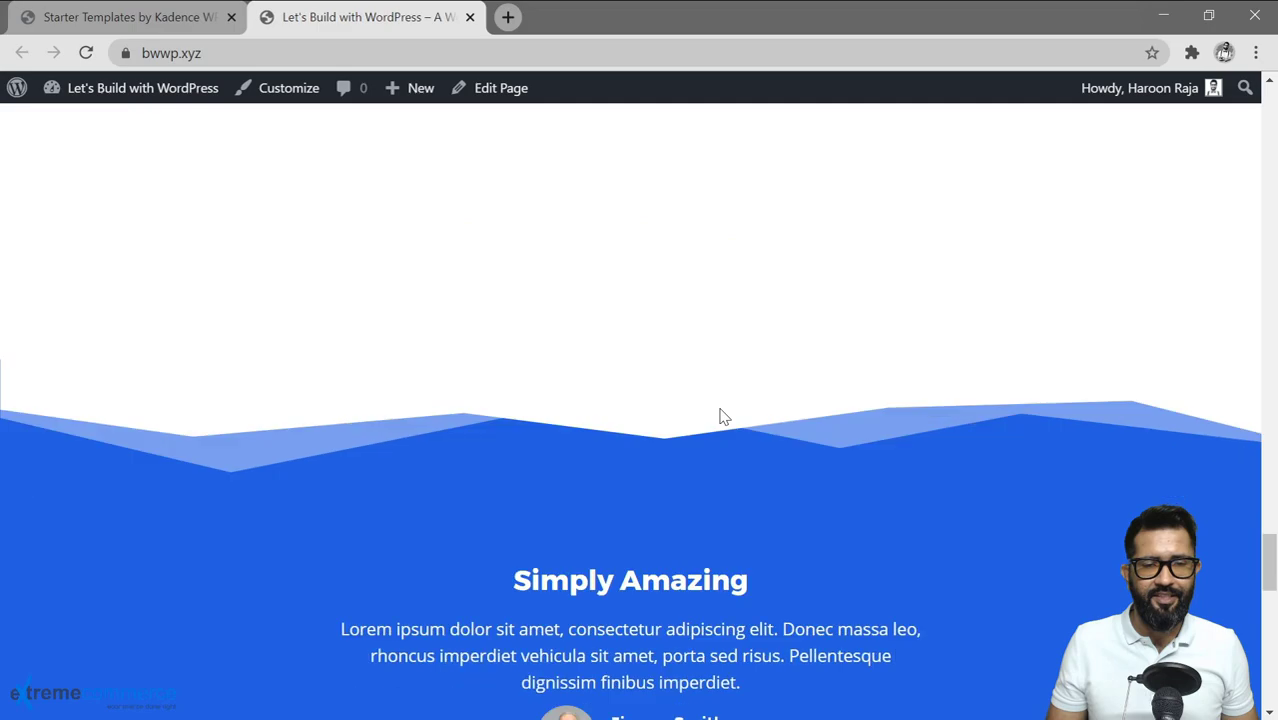
scroll(722, 416, down, 9)
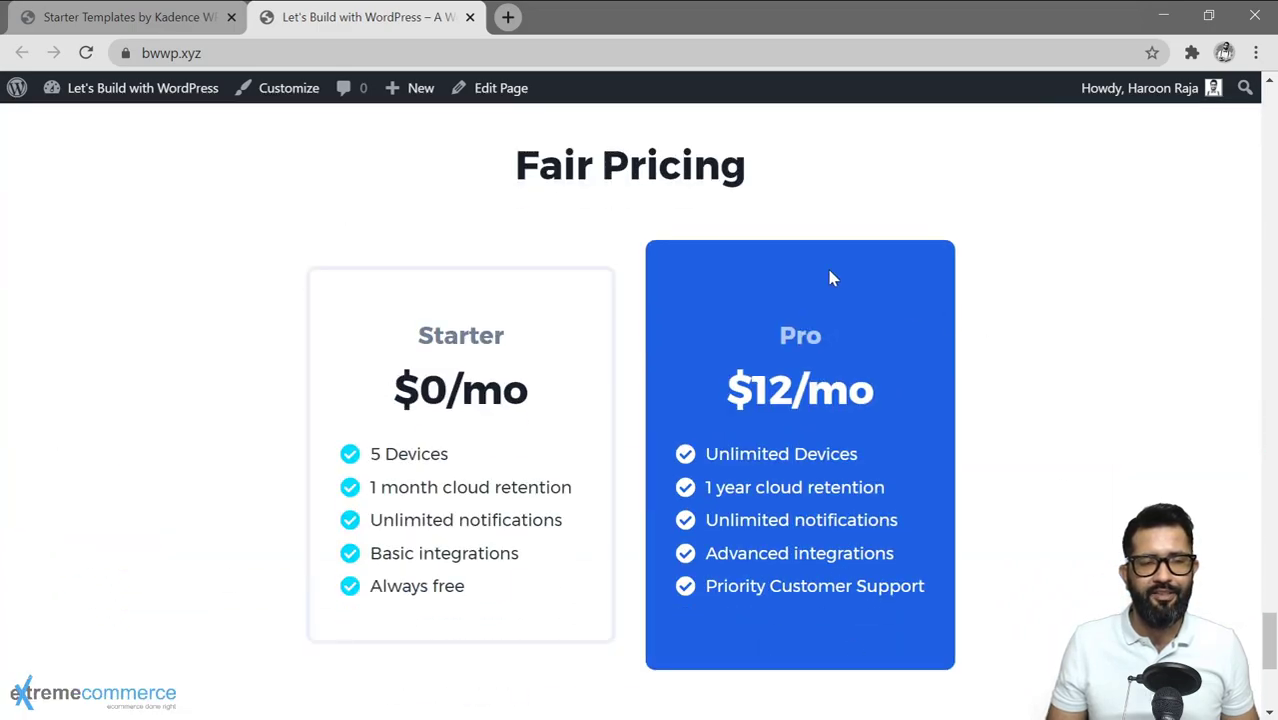
scroll(536, 359, up, 15)
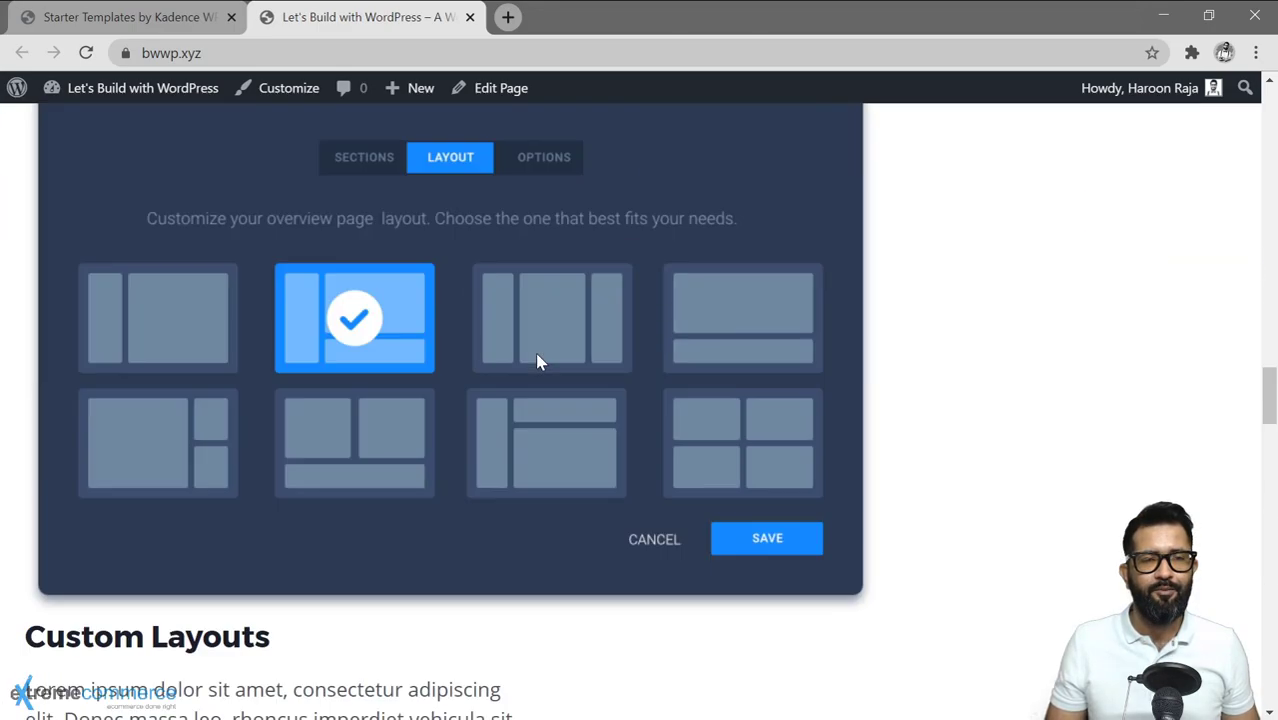
scroll(536, 361, up, 20)
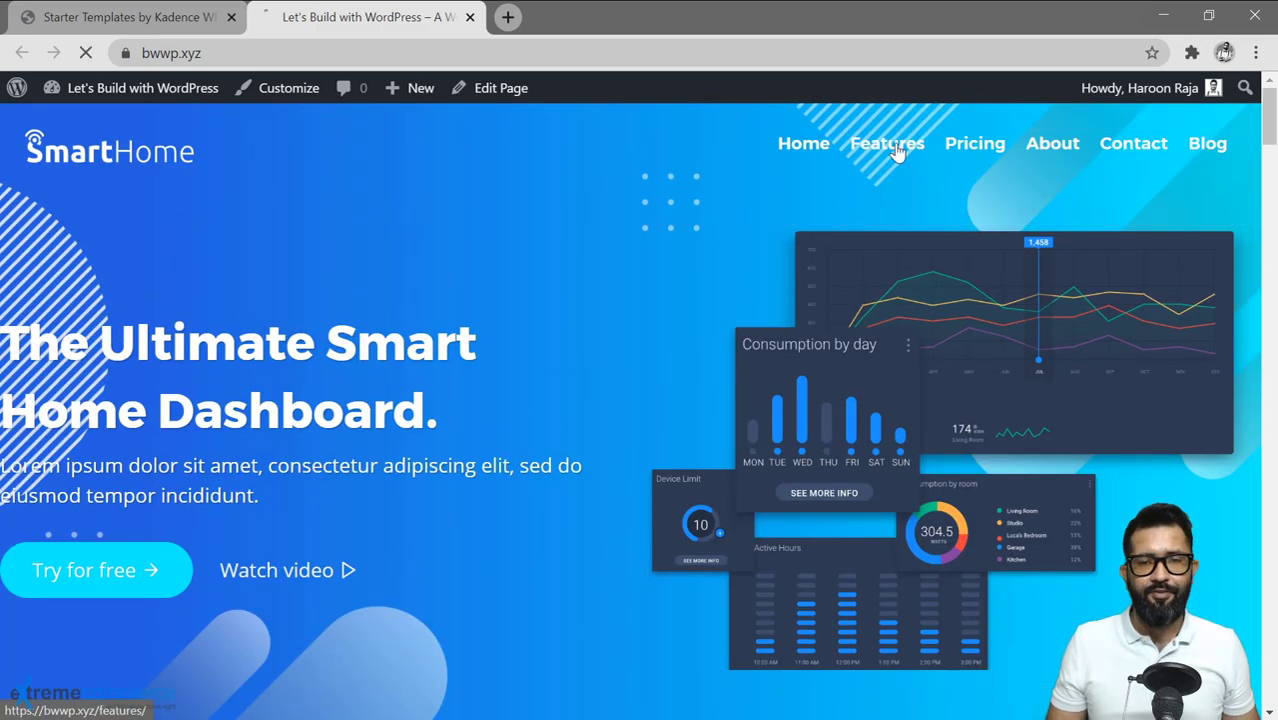
Open the site's Features page and look through its content
click(891, 152)
scroll(695, 328, down, 20)
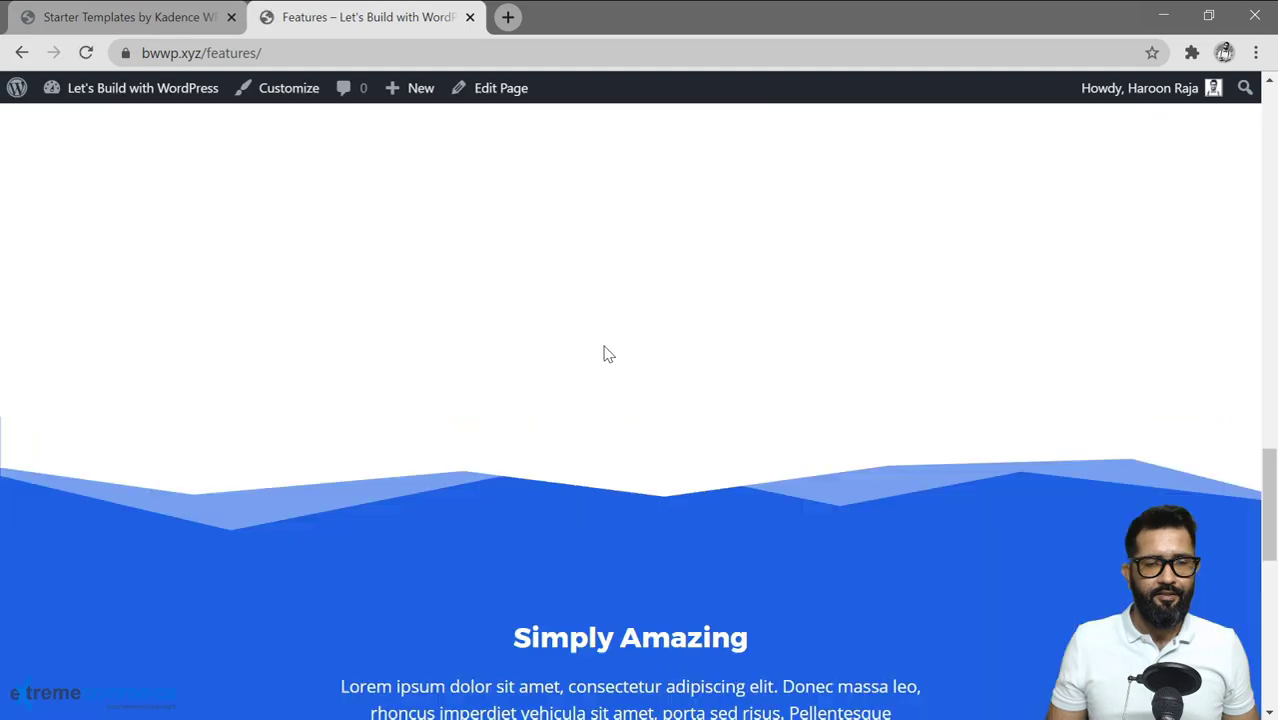
scroll(695, 328, up, 17)
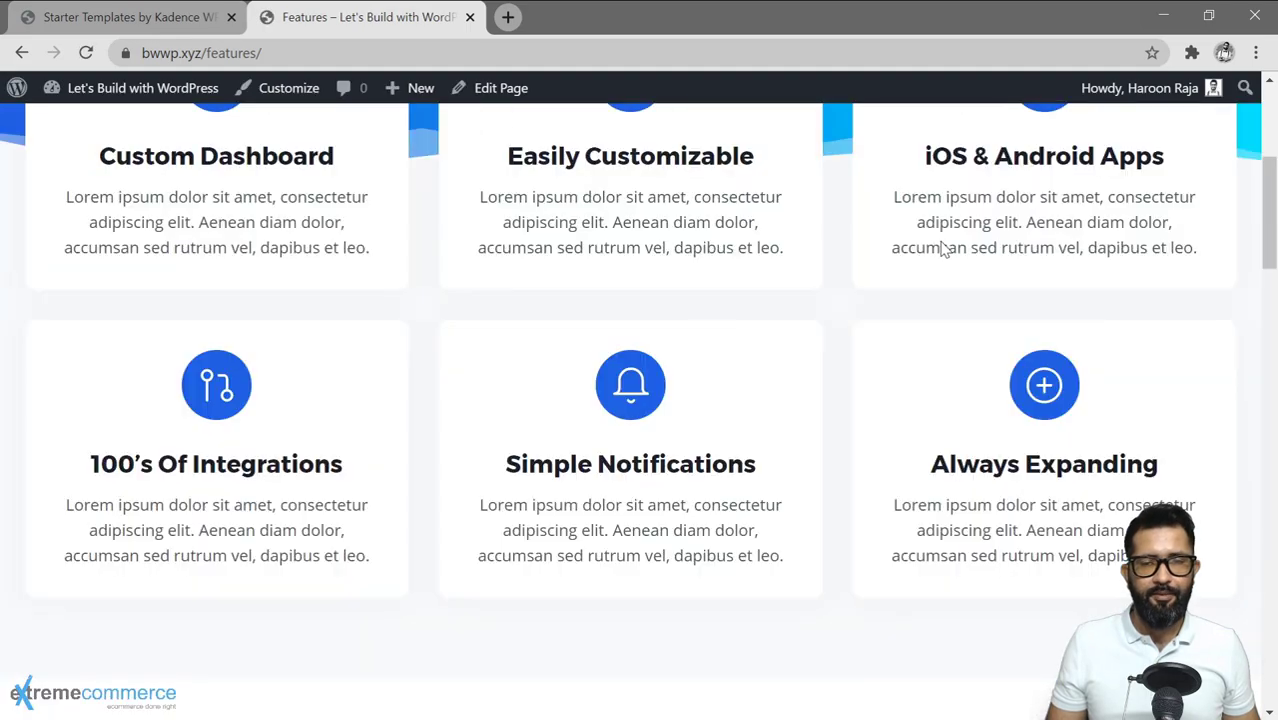
Open the site's Pricing page and look through its plans and FAQs
scroll(836, 211, up, 5)
click(978, 146)
scroll(689, 224, down, 13)
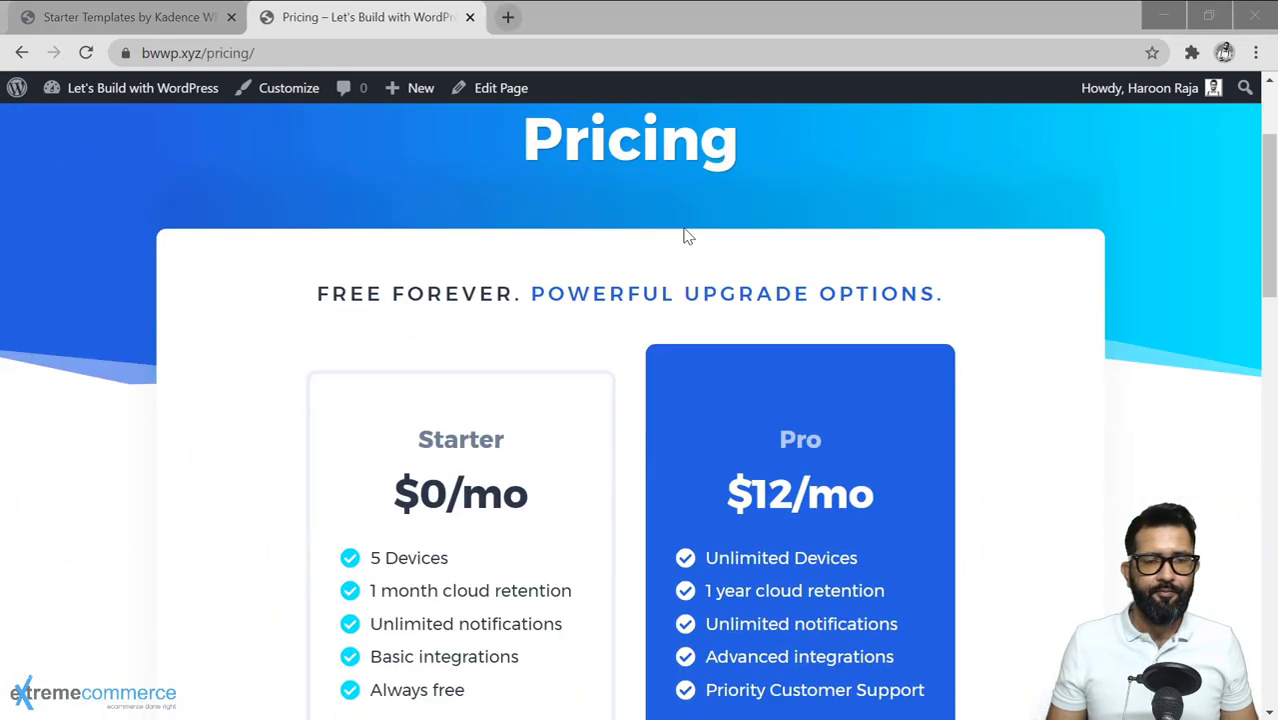
scroll(686, 235, up, 3)
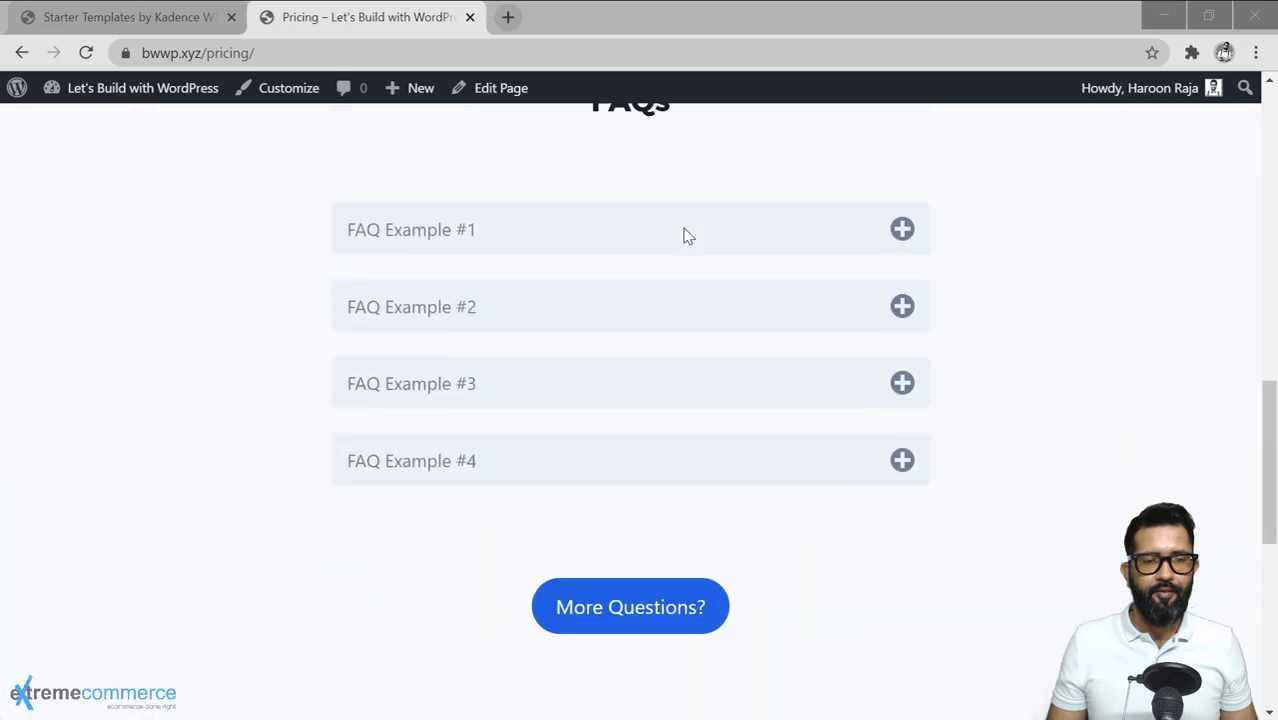
Look through the rest of the Pricing page, from the FAQs down to the customer testimonials
scroll(856, 372, down, 1)
scroll(860, 365, down, 6)
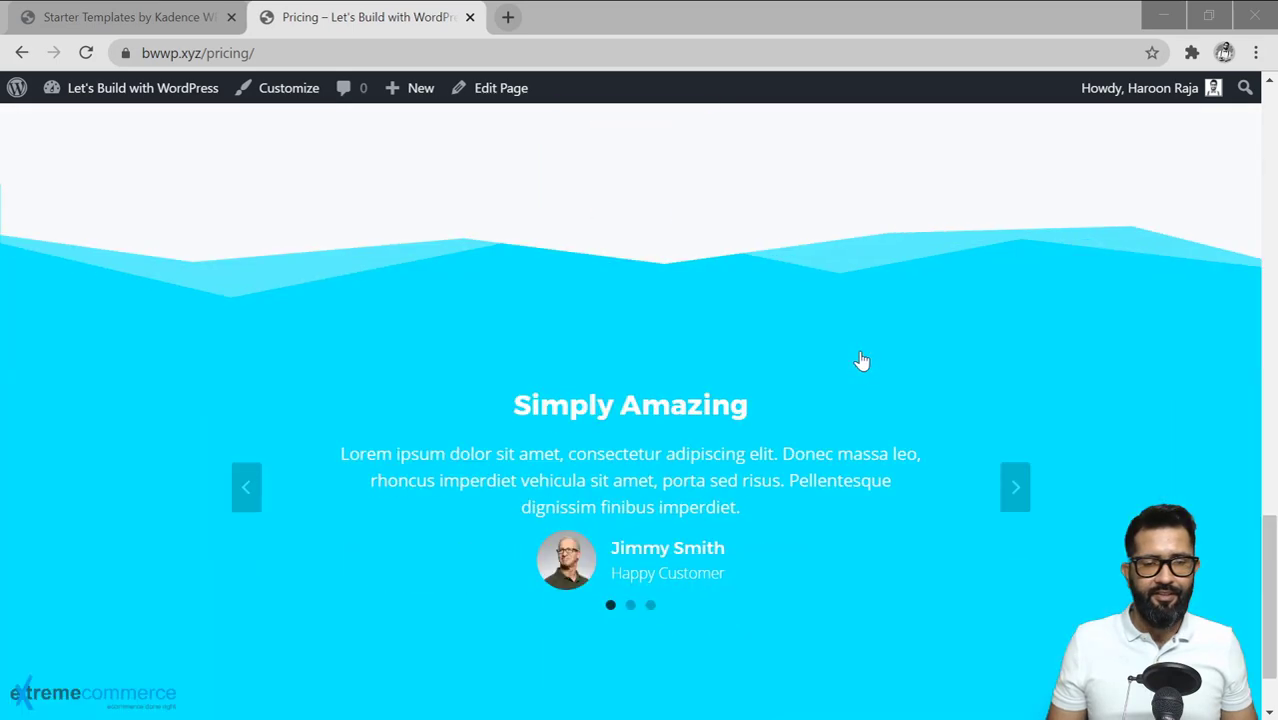
scroll(859, 358, up, 15)
scroll(862, 360, up, 1)
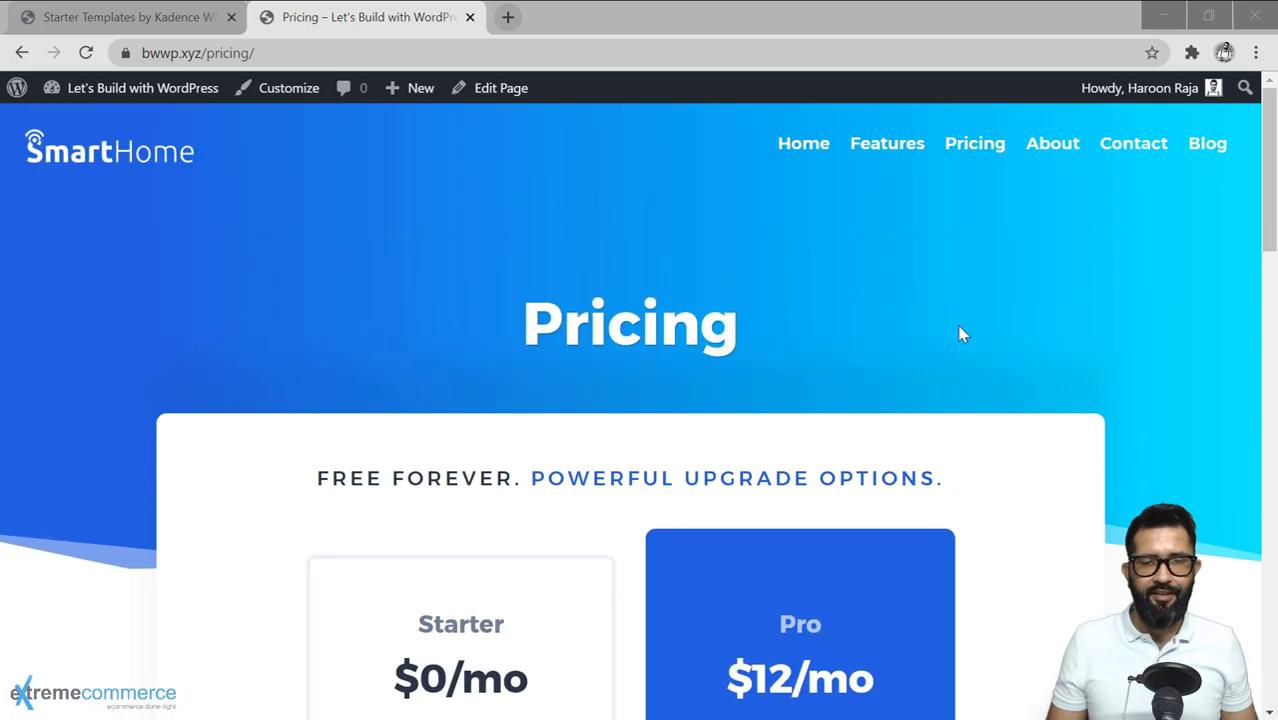
Open the site's About page and look through its team members and Our Values section
click(1045, 143)
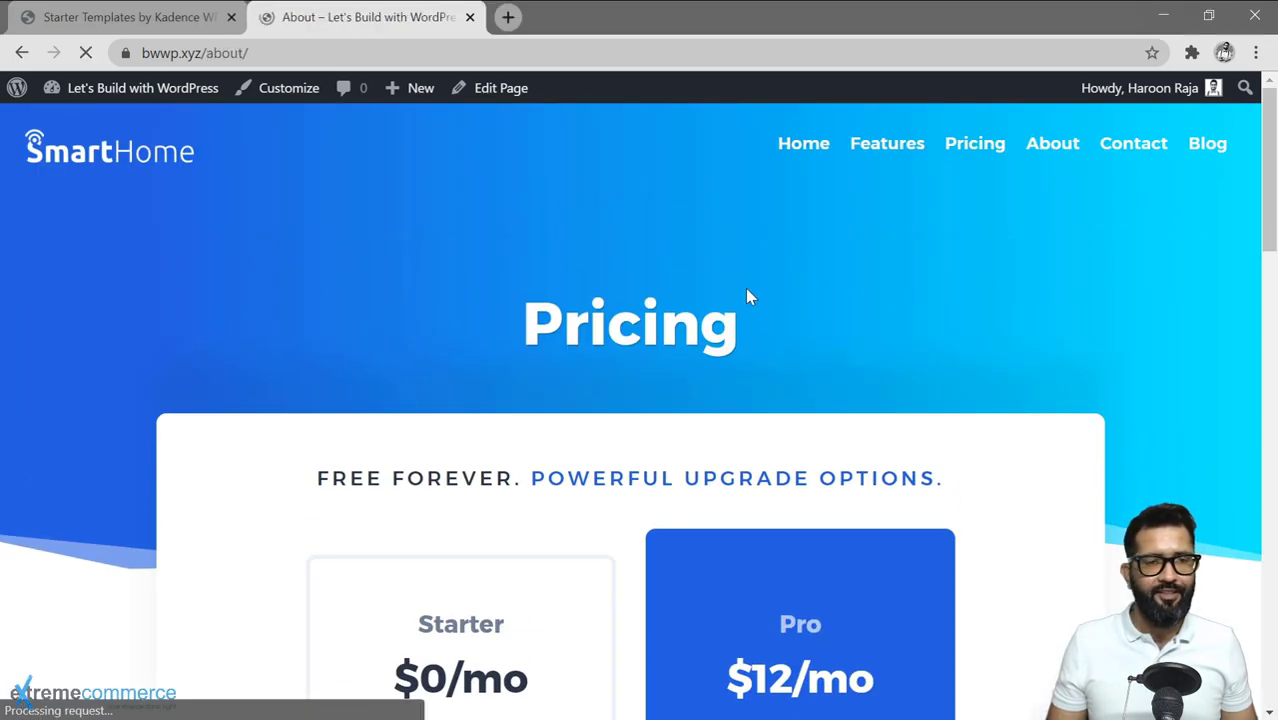
scroll(747, 294, down, 10)
scroll(750, 297, down, 2)
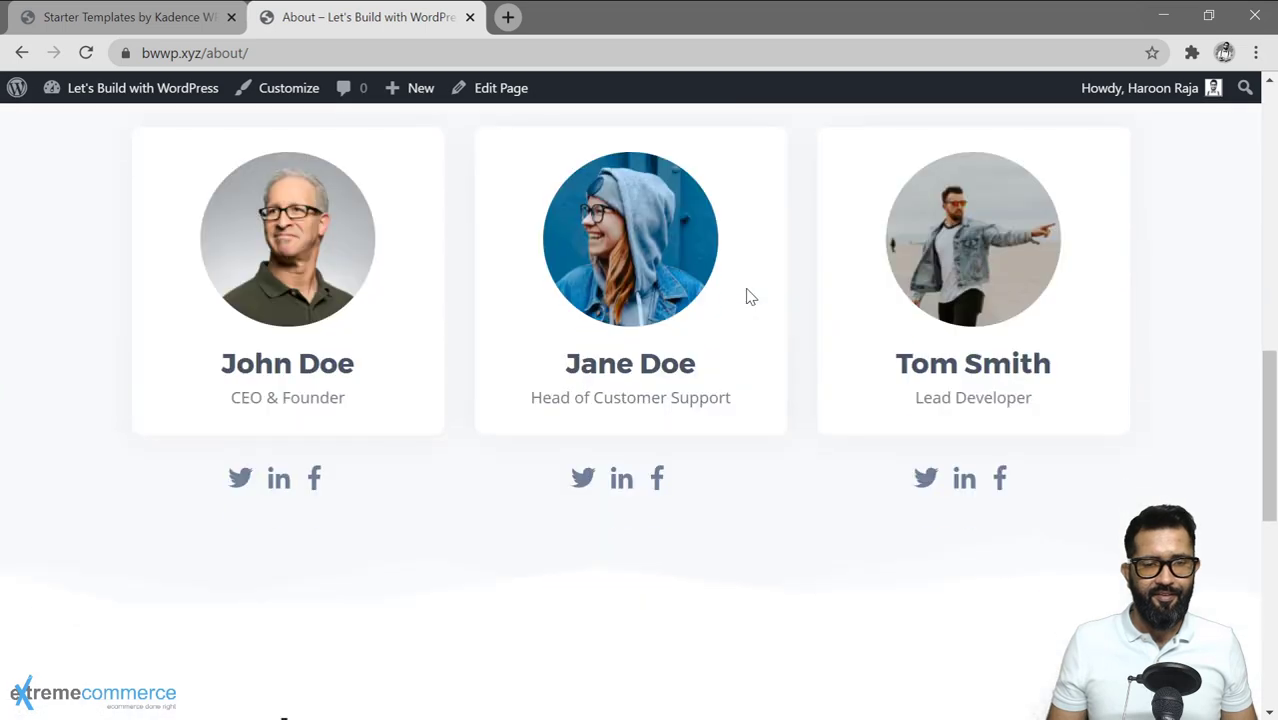
scroll(912, 443, down, 10)
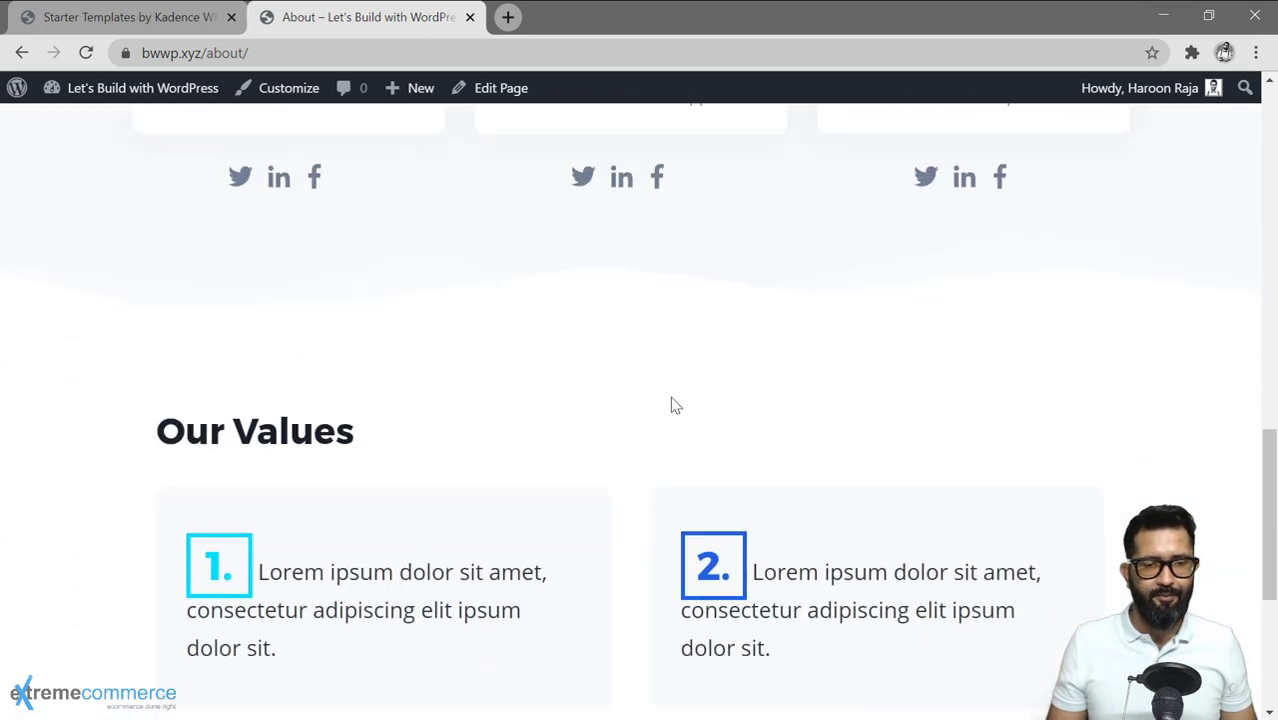
scroll(528, 362, up, 2)
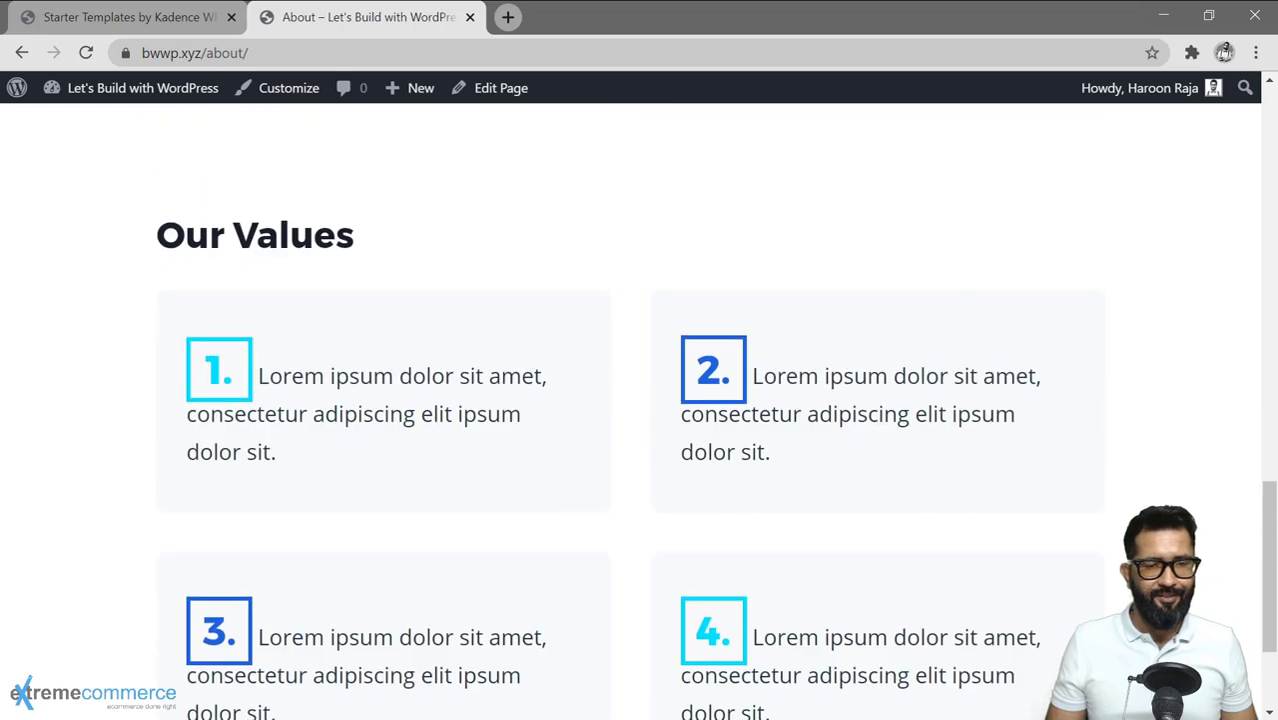
scroll(762, 370, down, 2)
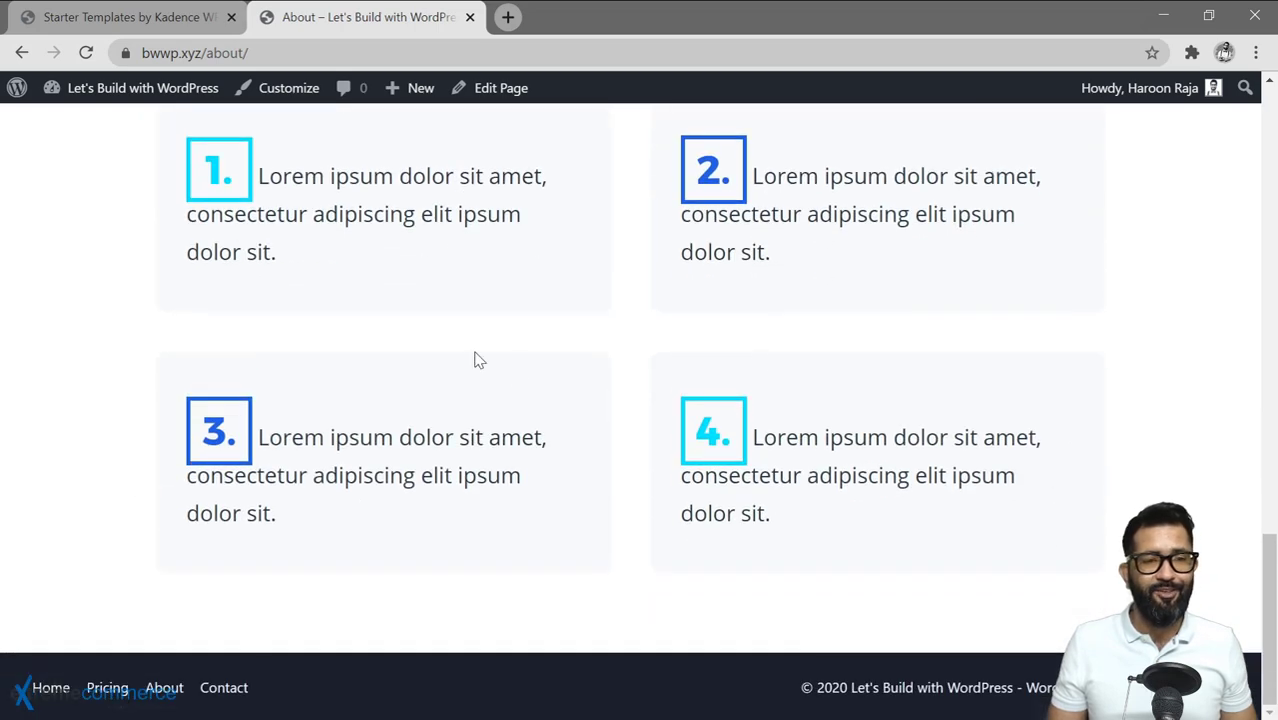
scroll(608, 368, up, 15)
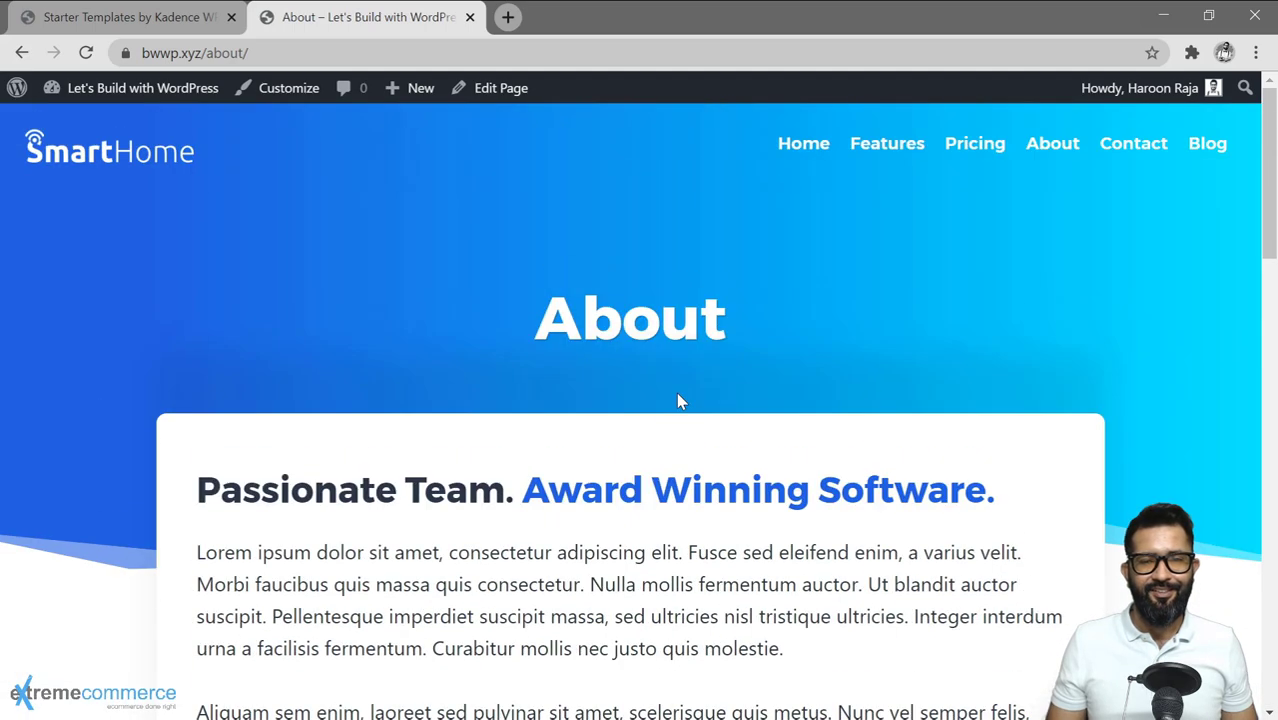
Open the site's Contact page and look over its contact form
click(1130, 152)
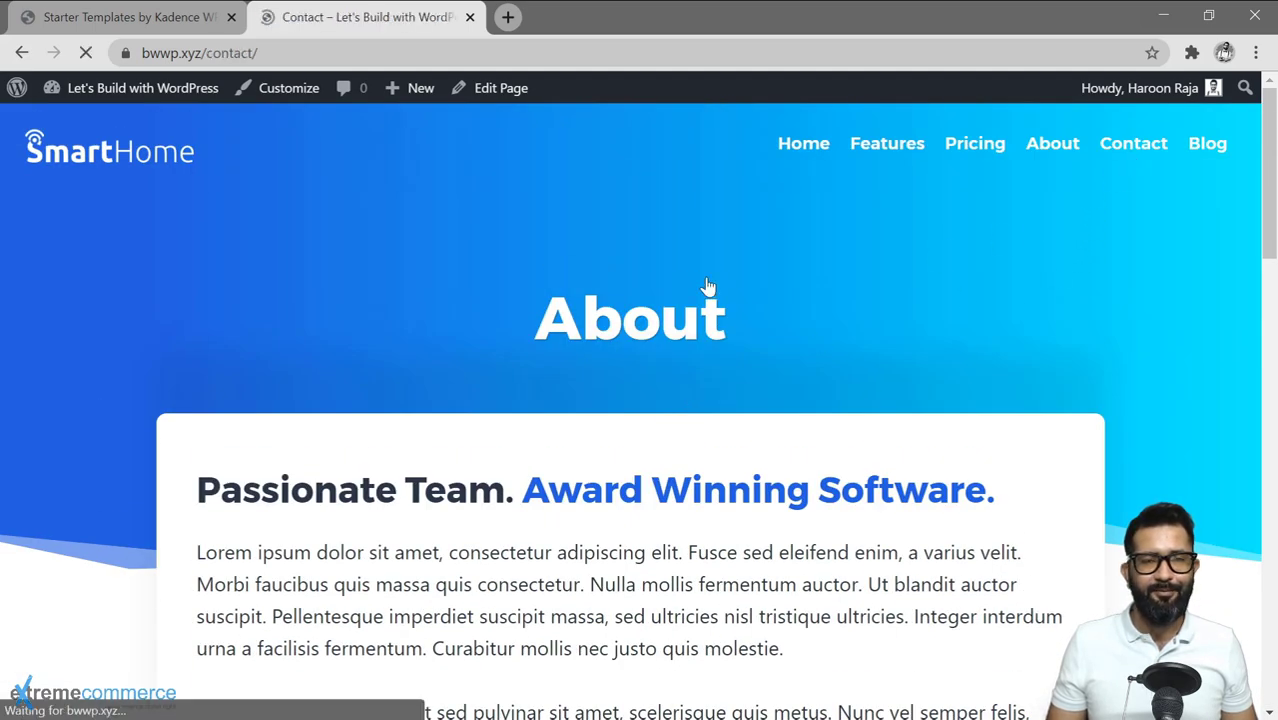
scroll(707, 285, down, 3)
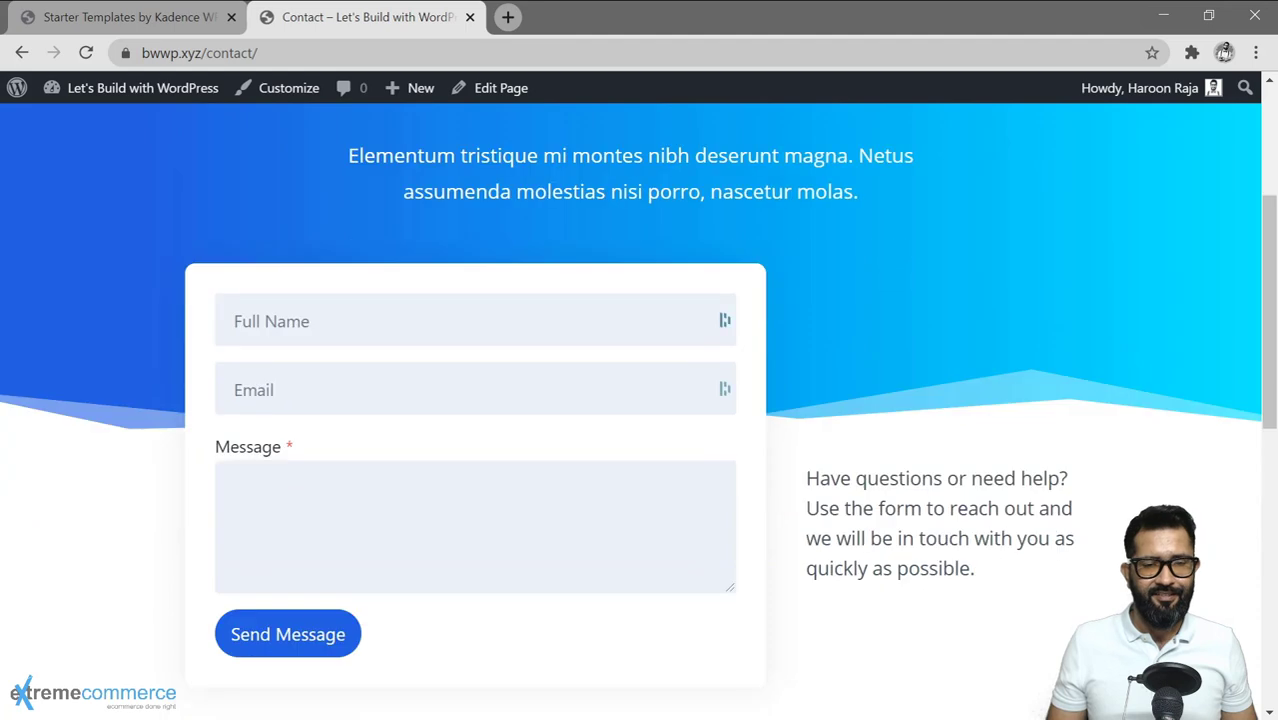
scroll(568, 228, down, 2)
scroll(531, 471, up, 1)
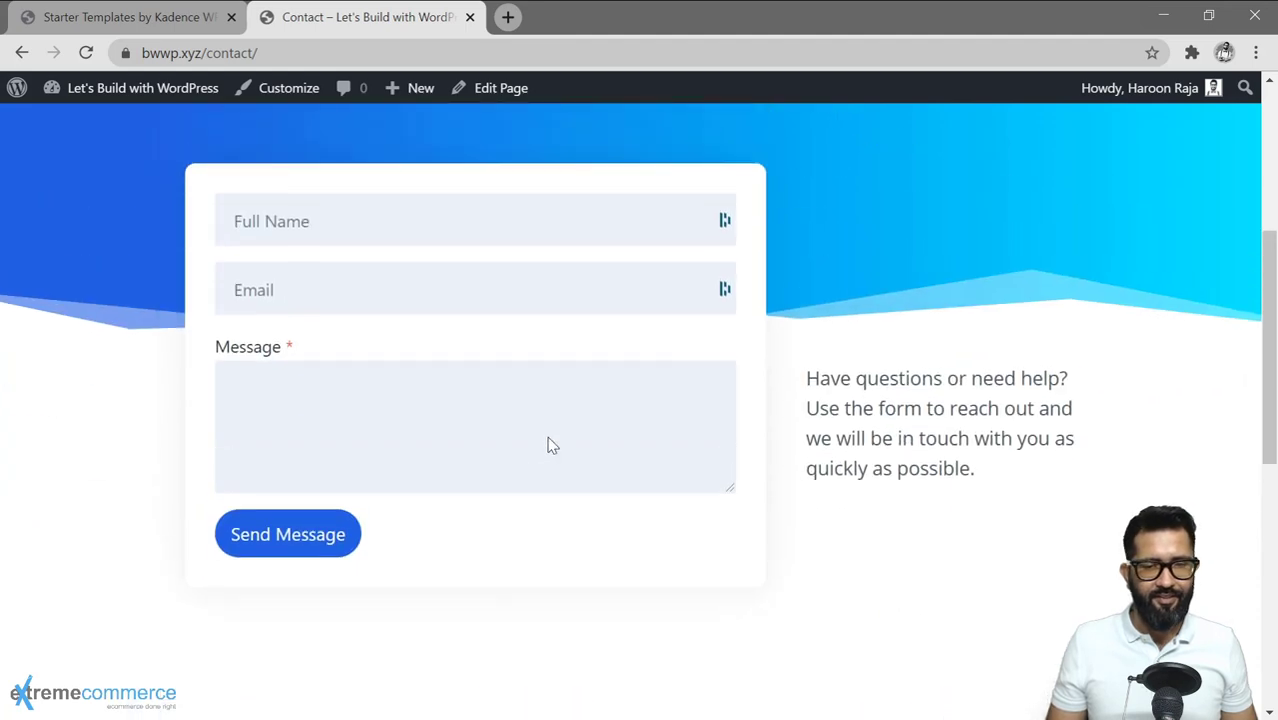
scroll(551, 442, down, 5)
scroll(551, 443, down, 2)
scroll(551, 443, up, 15)
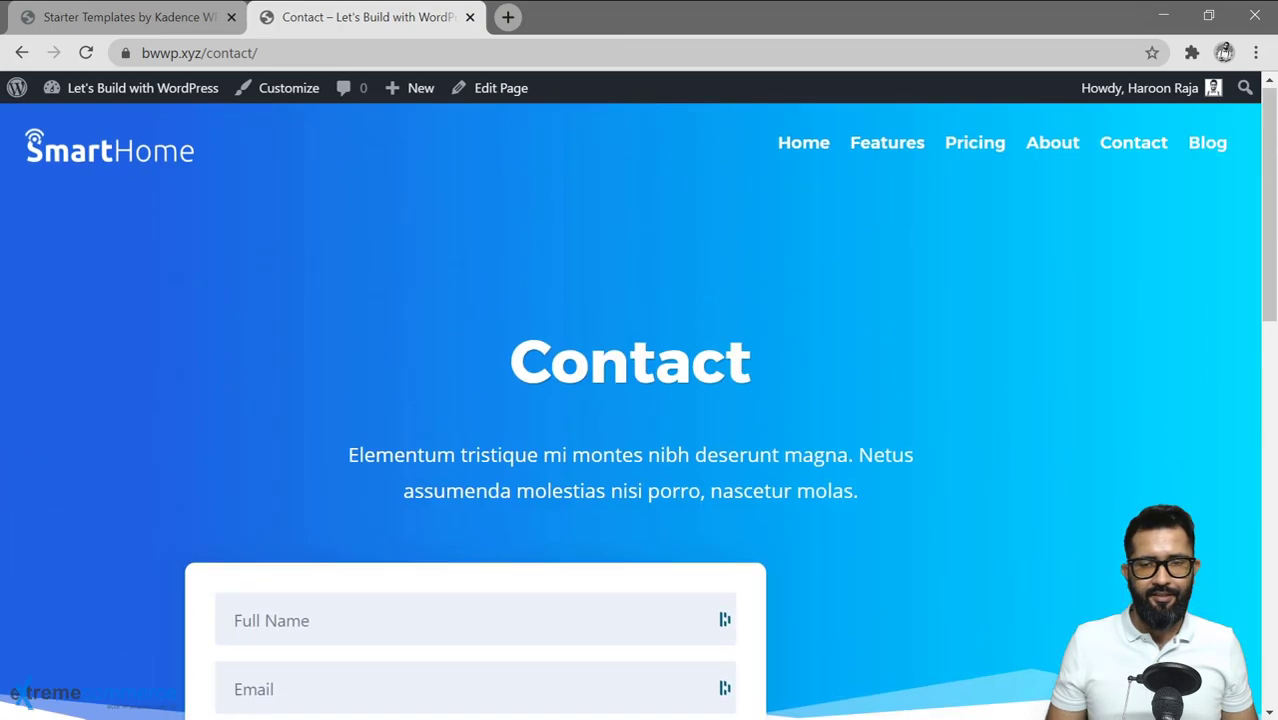
Open the site's Blog page and look through the sample posts
click(1207, 145)
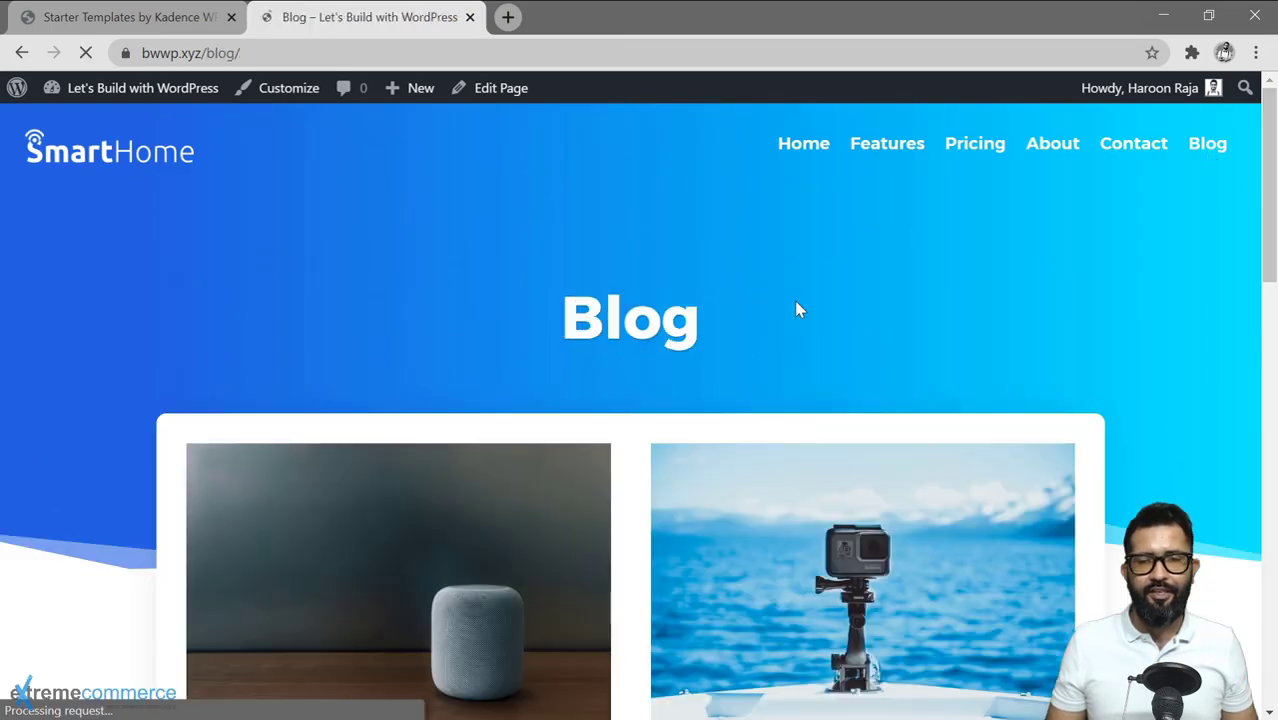
scroll(502, 346, down, 4)
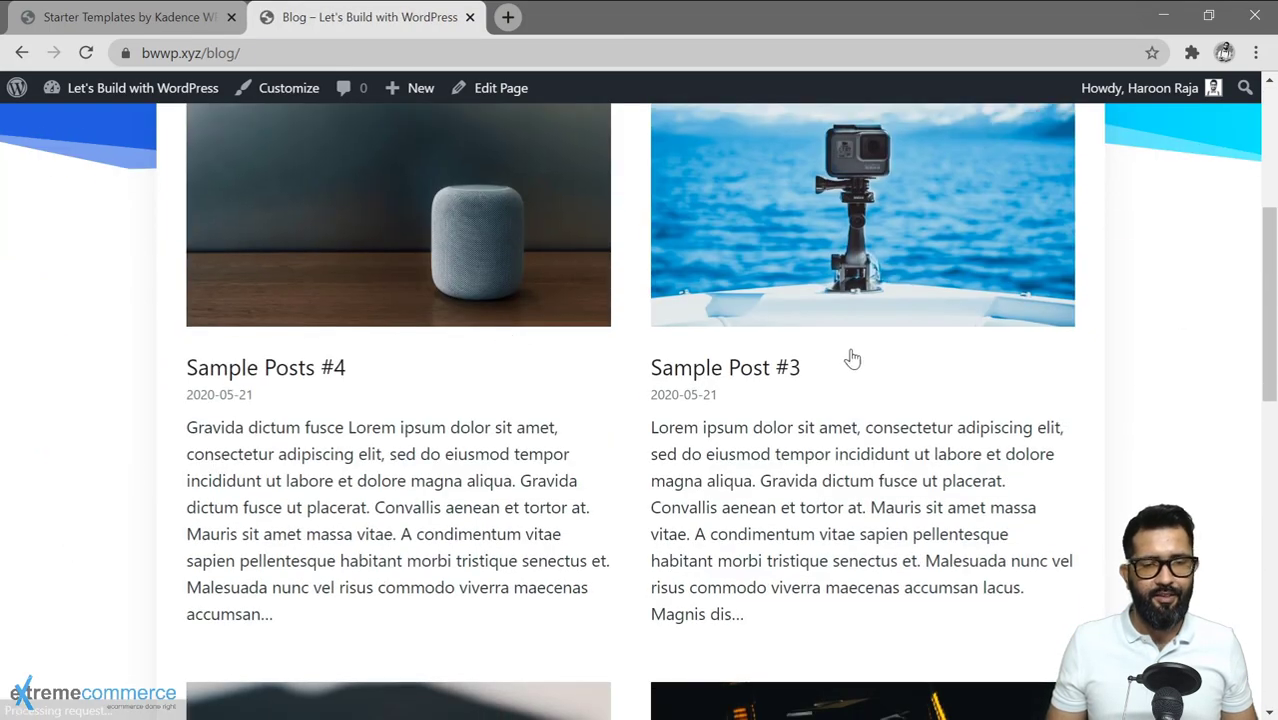
scroll(835, 365, down, 7)
scroll(625, 476, up, 10)
scroll(402, 571, down, 2)
Open the blog post Sample Posts #4 and look through it down to its Similar Posts section
click(268, 467)
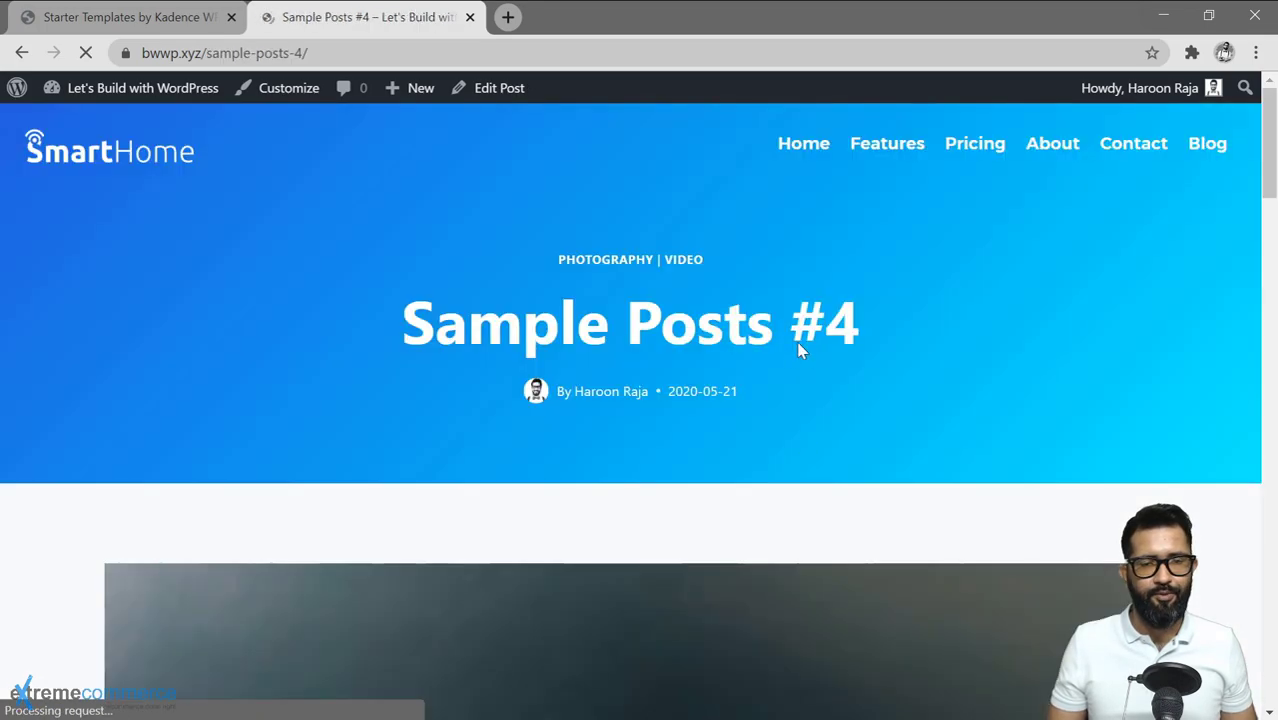
scroll(608, 428, down, 12)
scroll(602, 432, down, 15)
scroll(602, 432, up, 5)
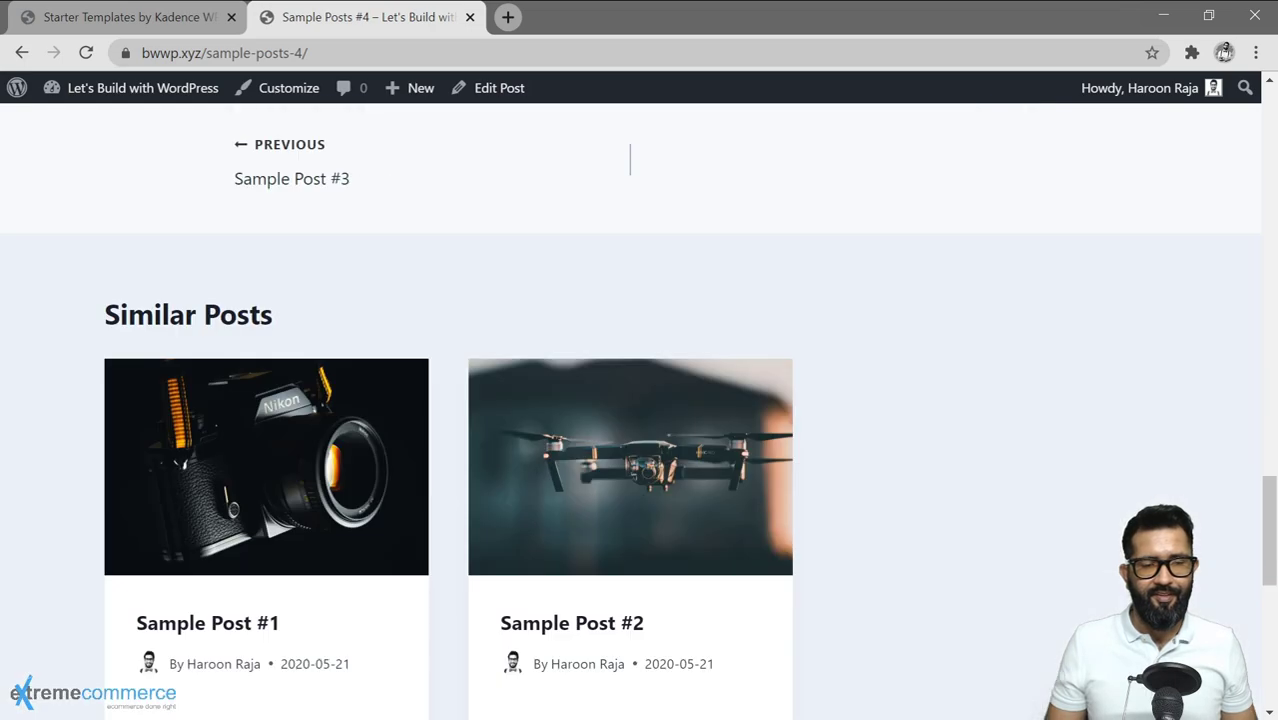
scroll(705, 365, up, 20)
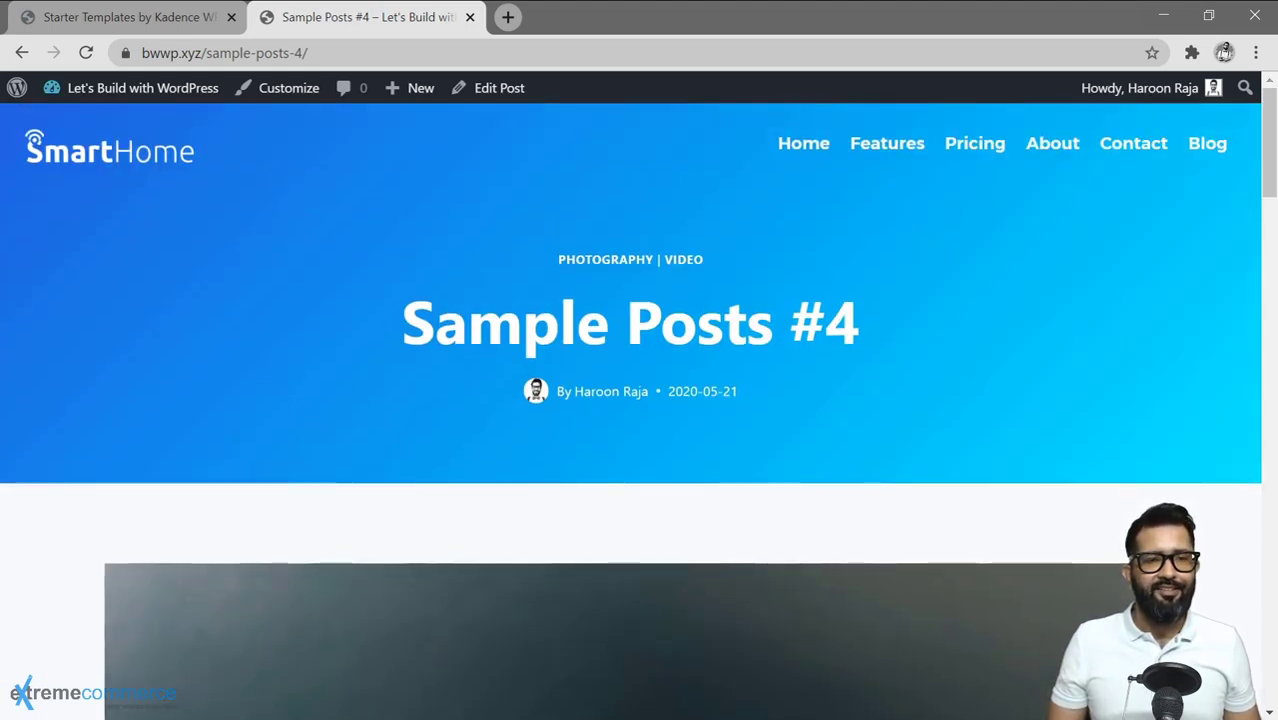
Return to the WordPress dashboard tab, open the theme Customizer and look over its list of settings sections
click(158, 22)
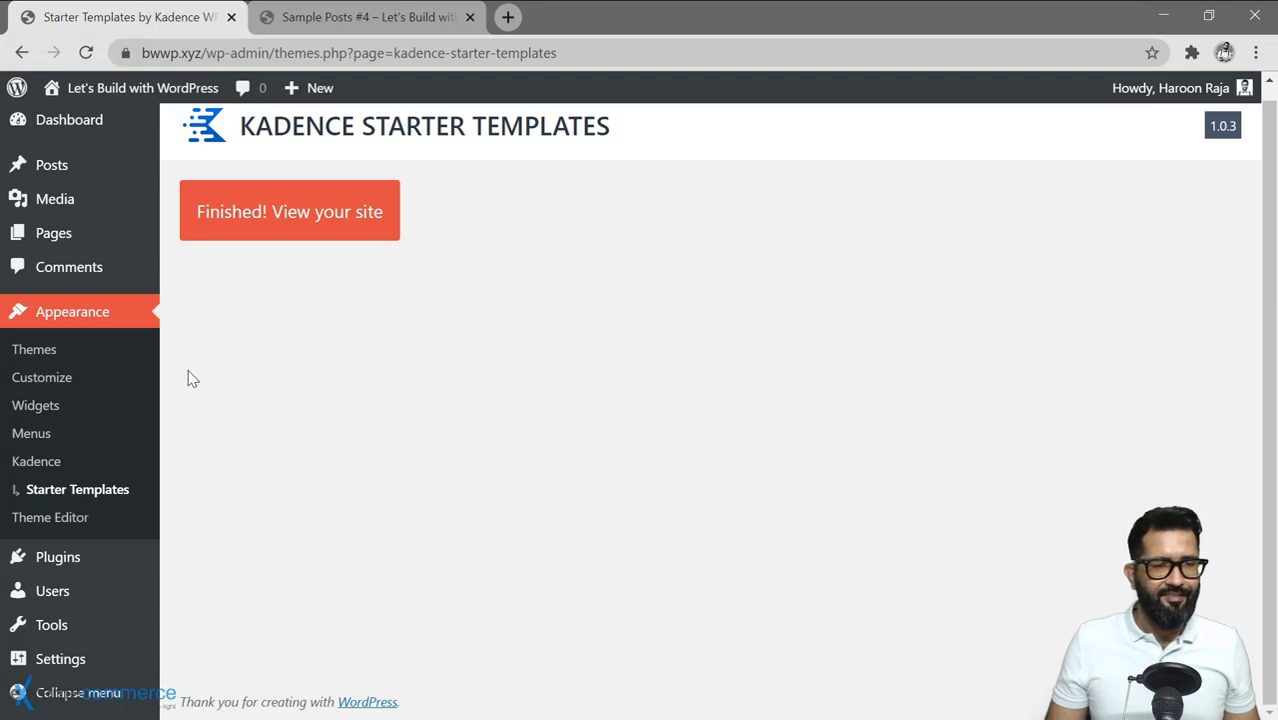
click(45, 379)
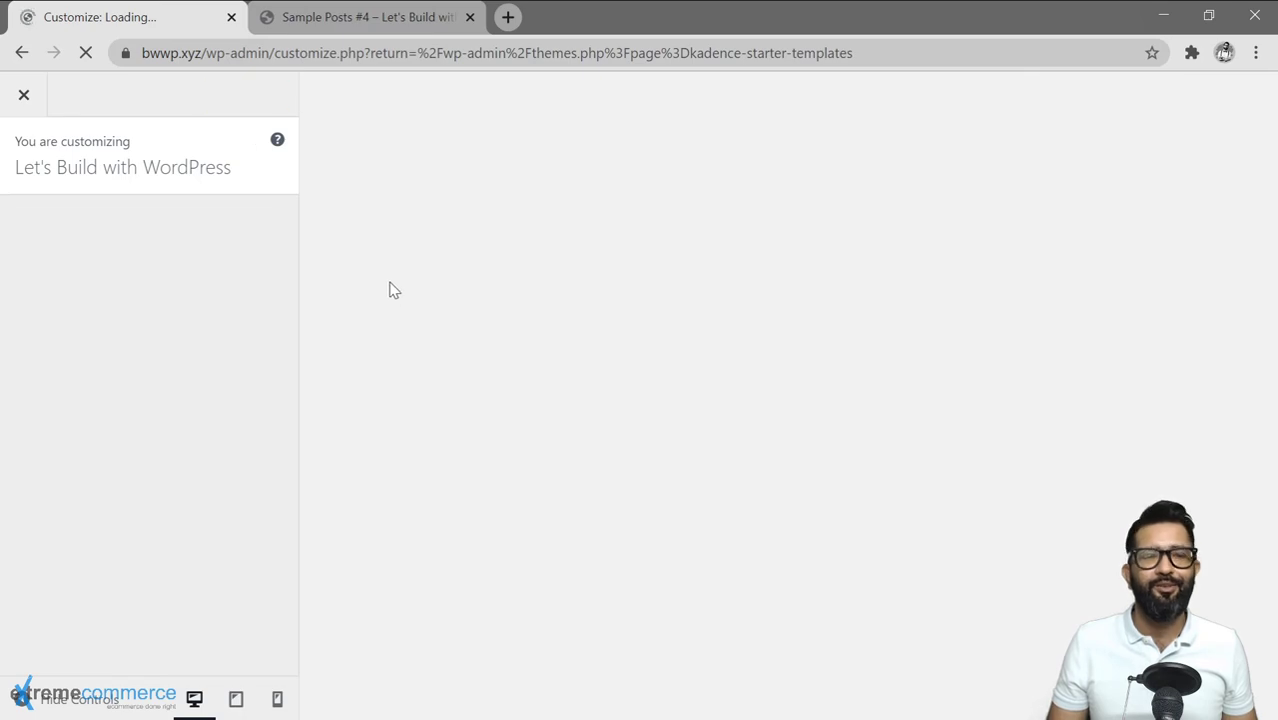
click(171, 357)
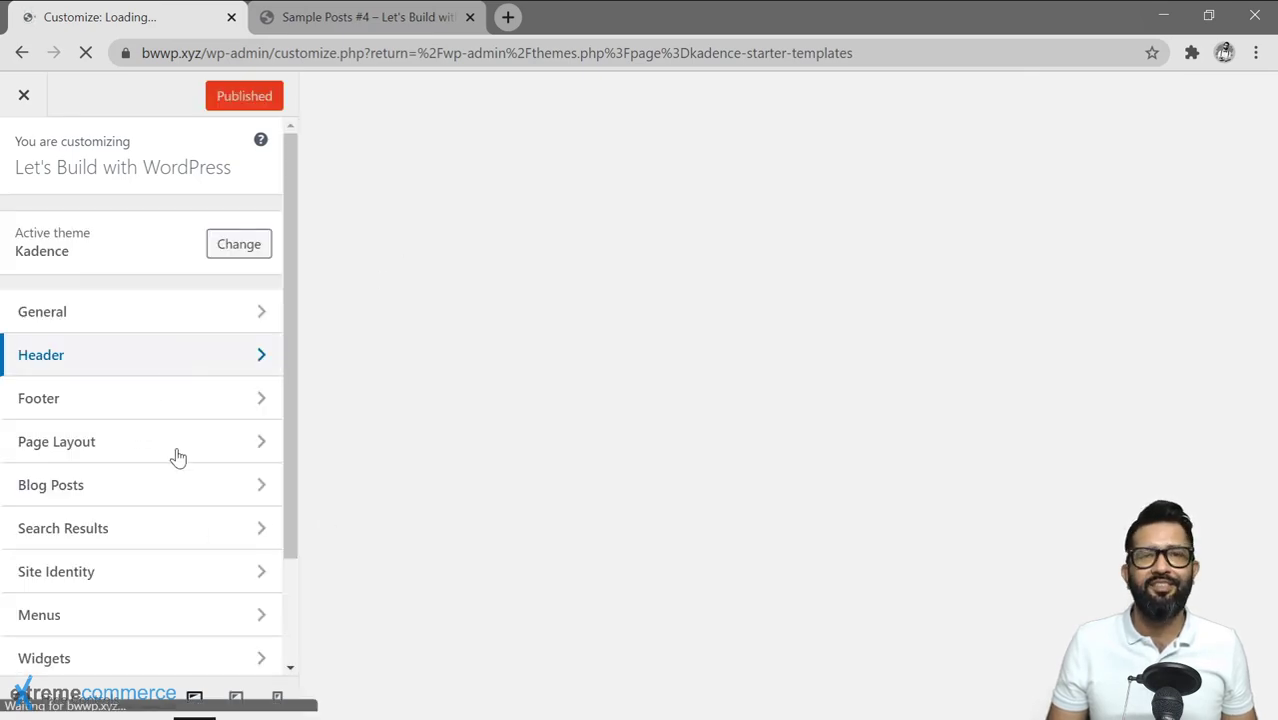
click(176, 455)
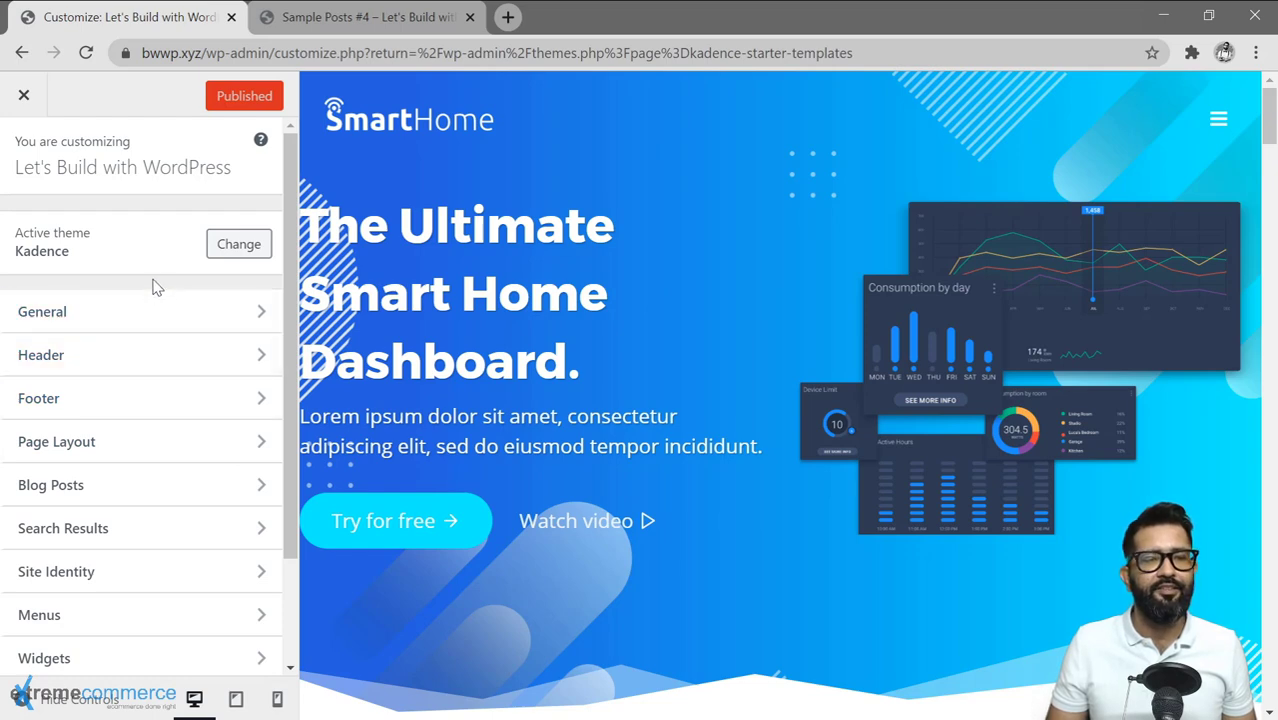
scroll(133, 400, down, 2)
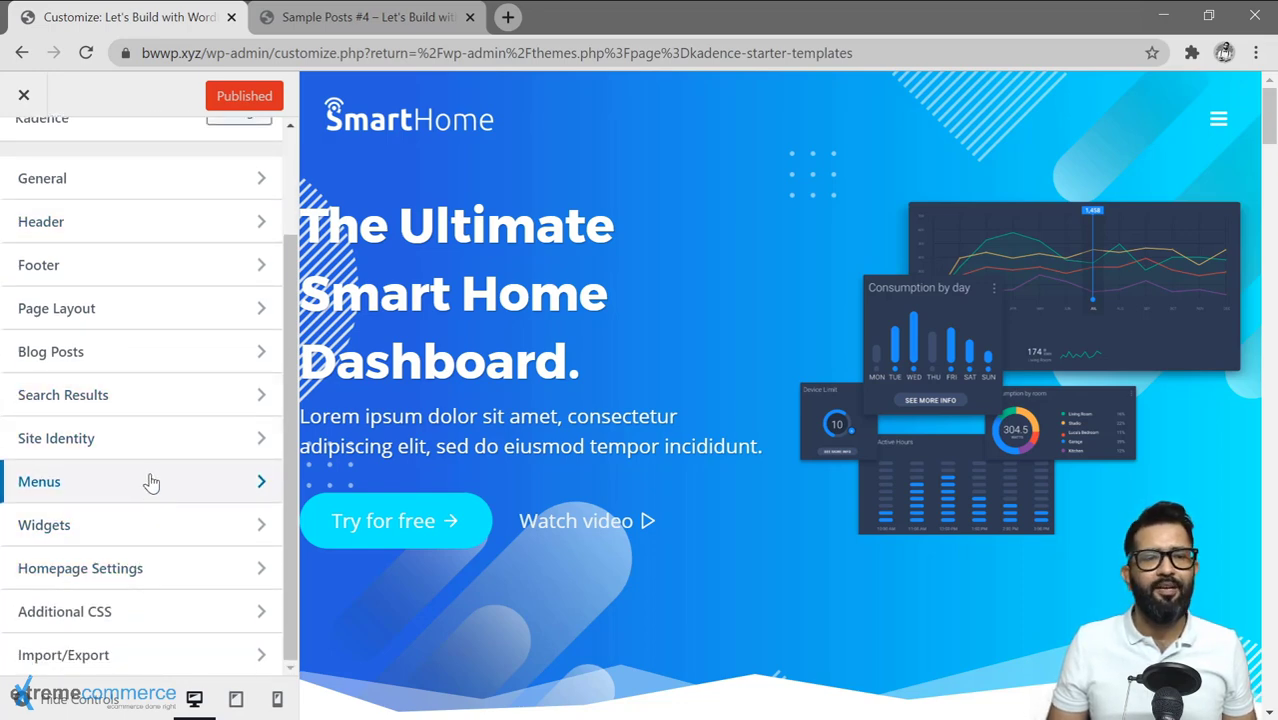
scroll(150, 483, up, 2)
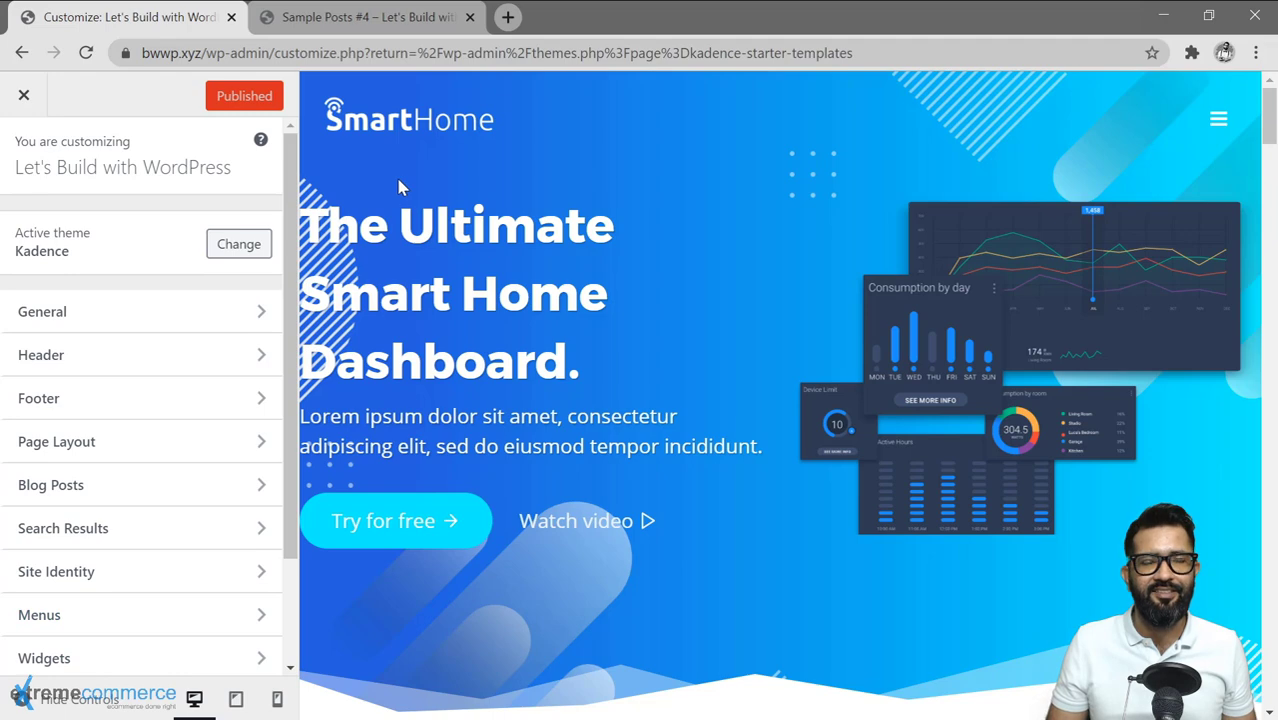
Set BWWP-Icon.png from the Media Library as the site icon in the Site Identity settings and publish the change
click(148, 570)
click(138, 465)
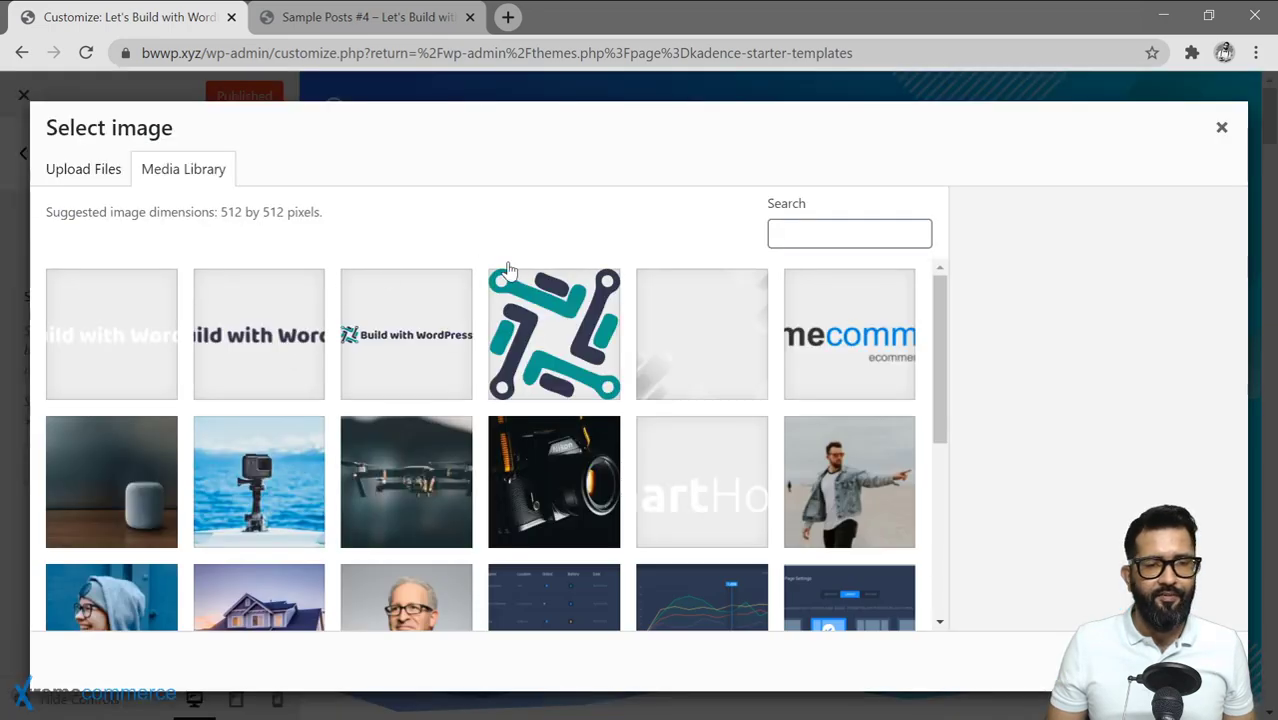
click(556, 333)
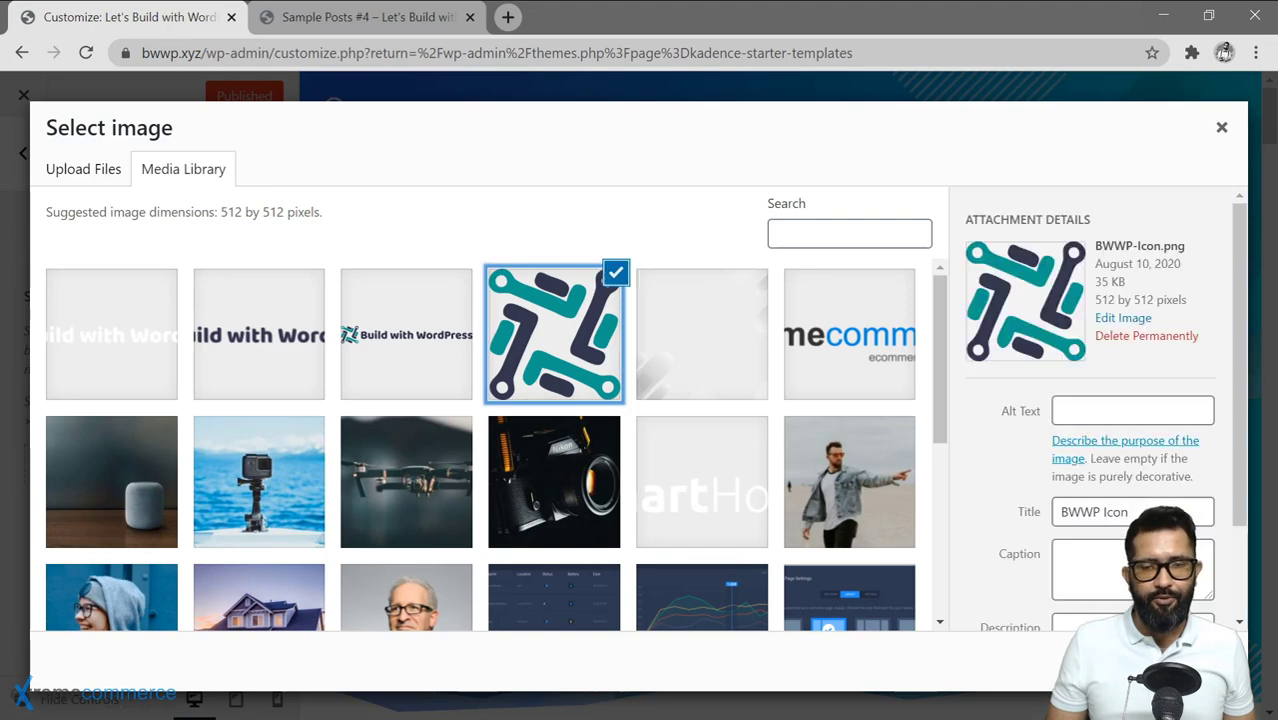
click(1197, 661)
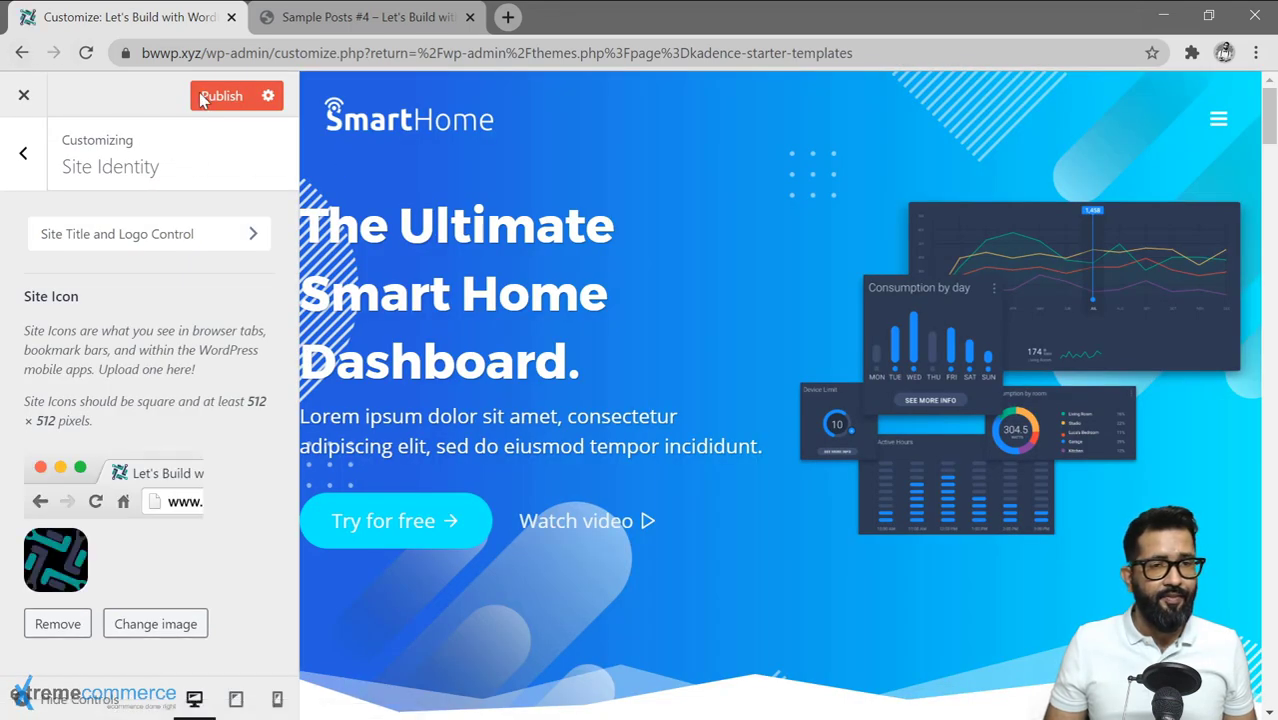
click(204, 98)
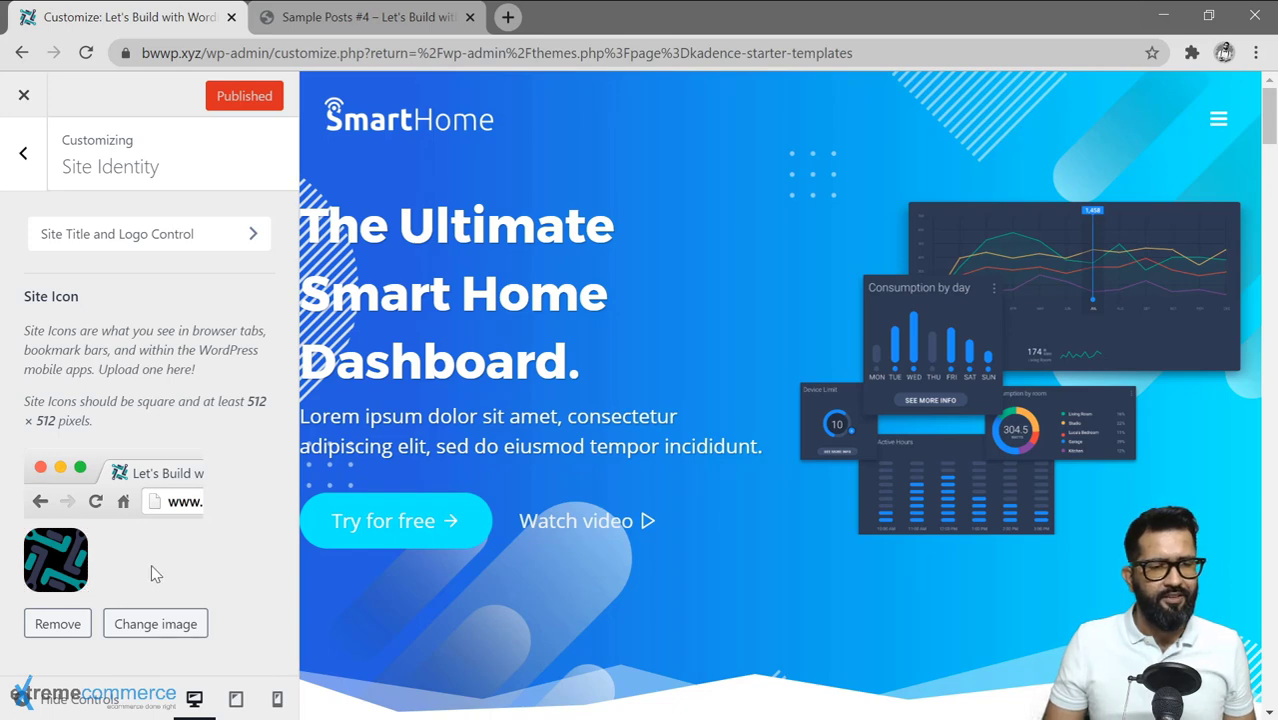
Replace the header logo with the white Build with WordPress logo from the Media Library
click(33, 170)
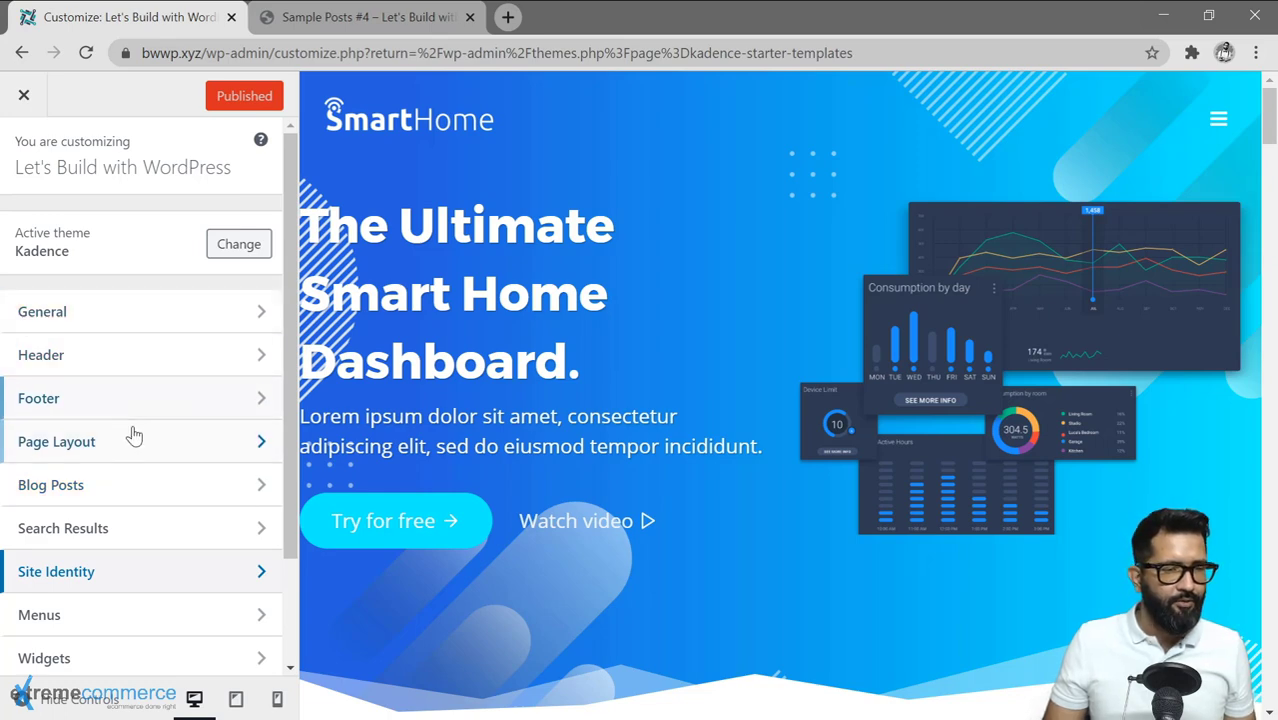
click(138, 364)
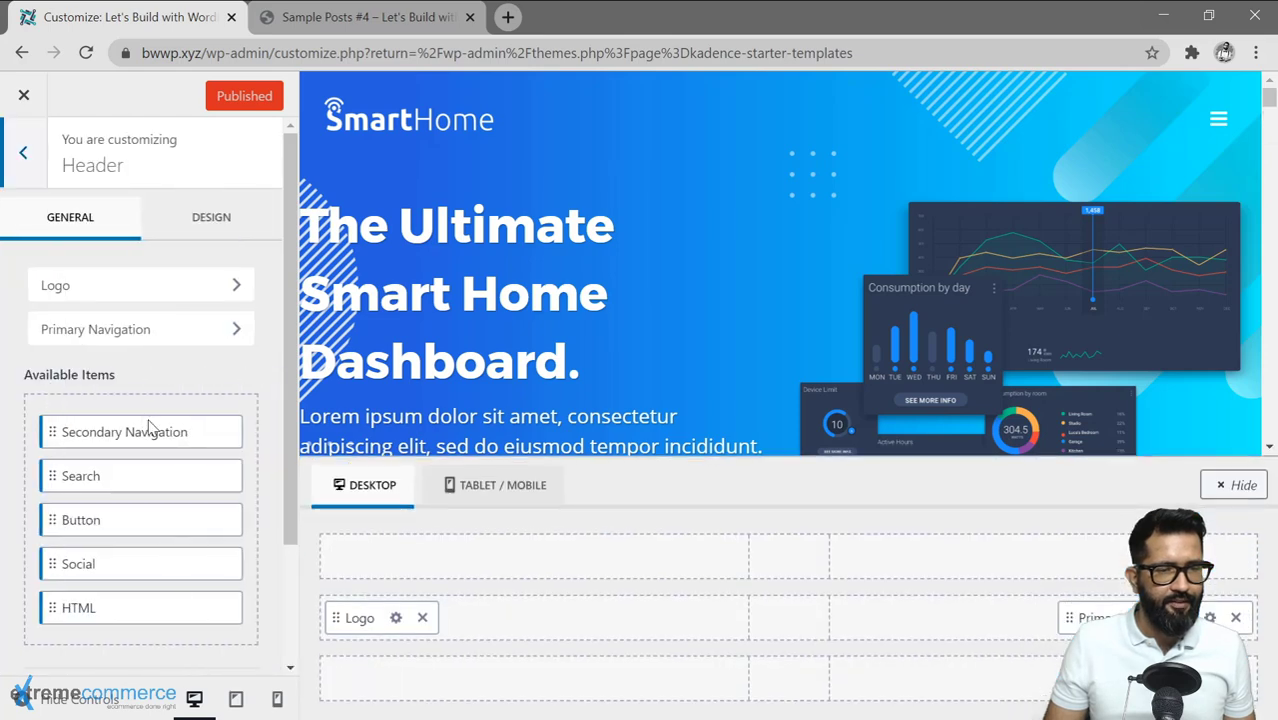
click(146, 288)
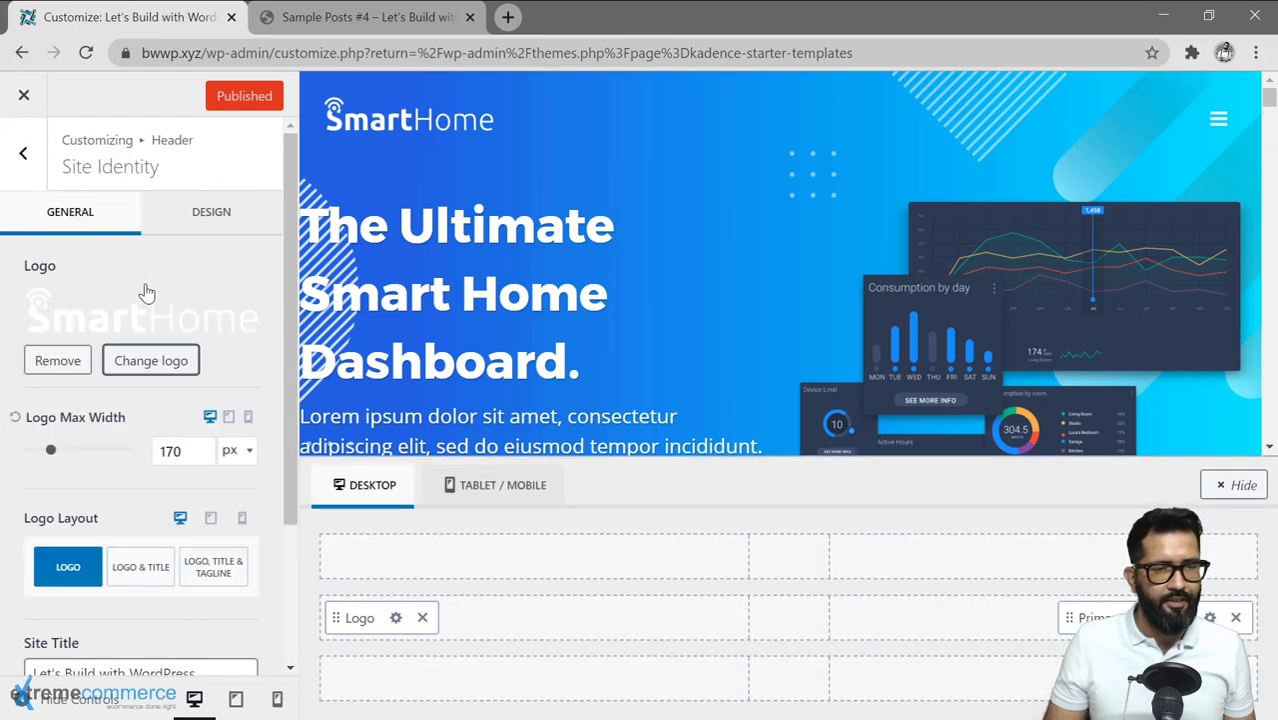
click(155, 366)
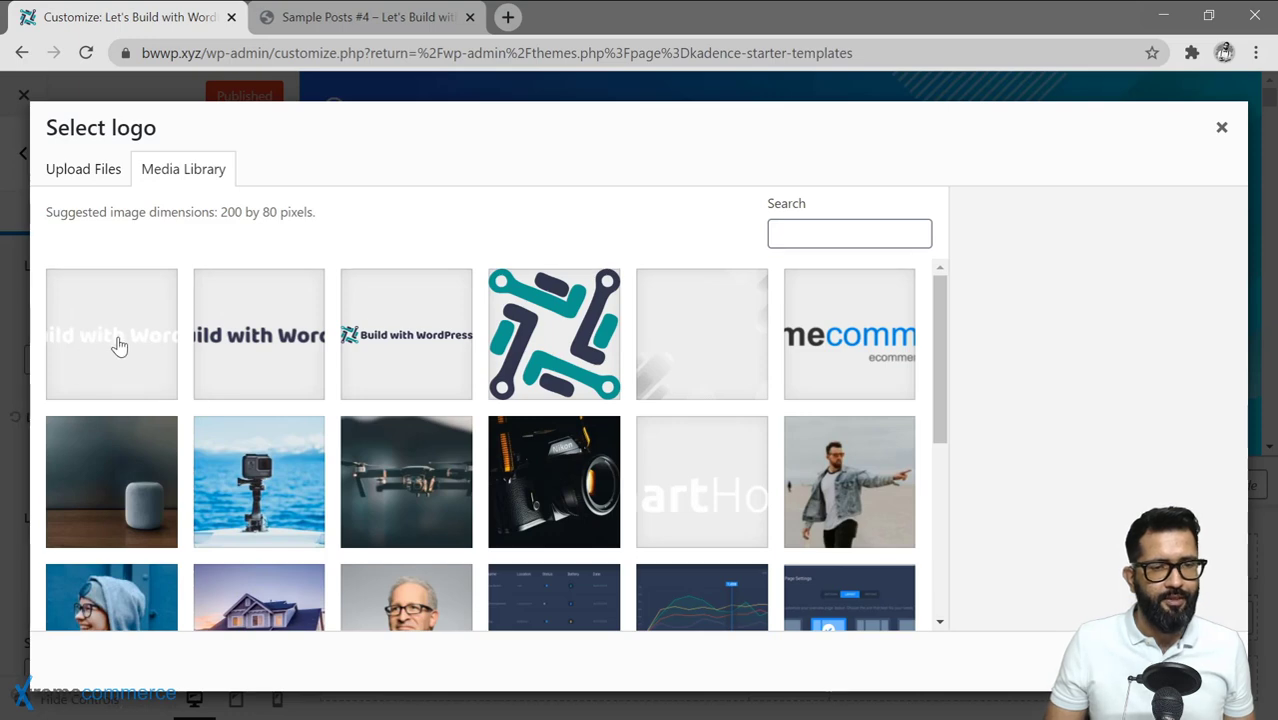
click(273, 357)
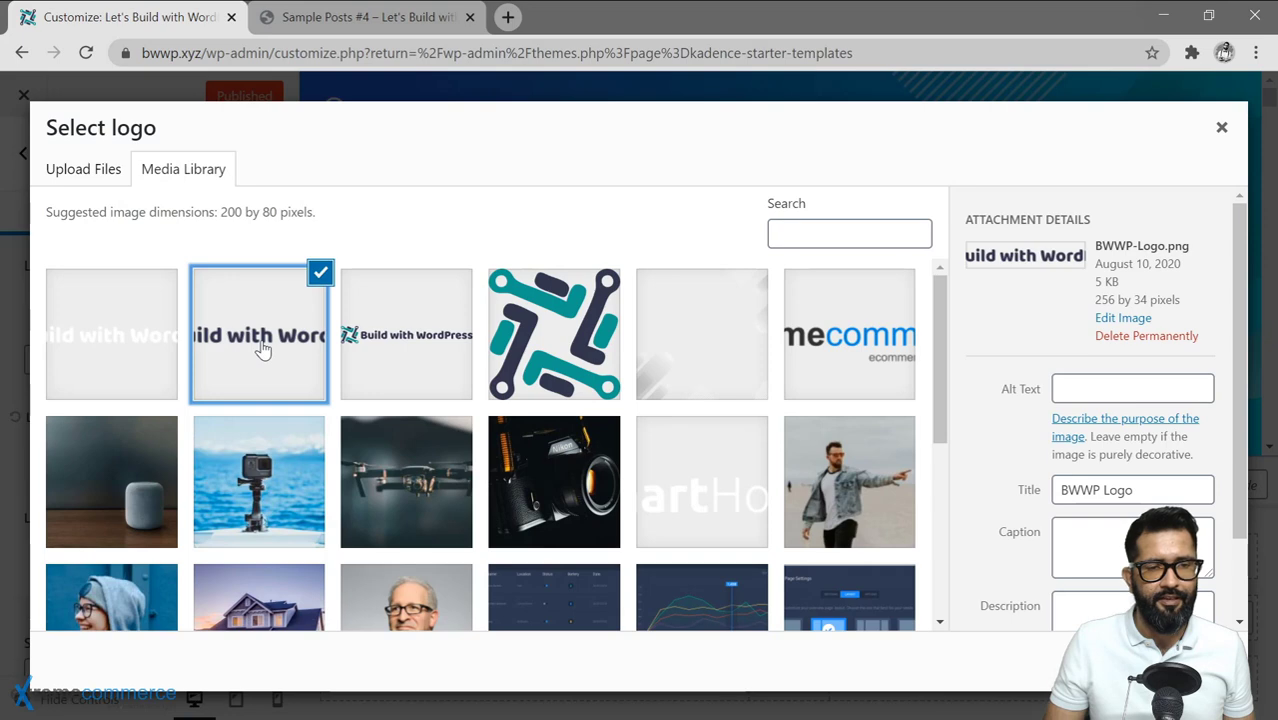
click(350, 27)
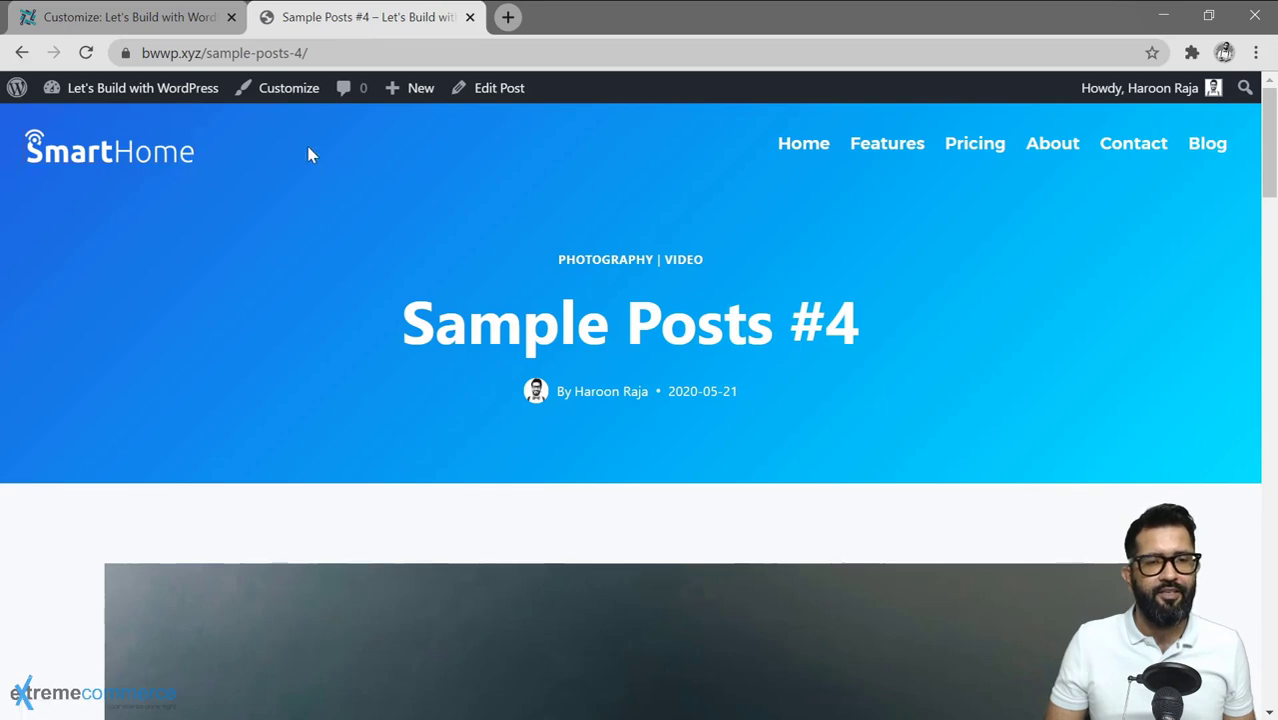
click(130, 17)
click(123, 333)
click(1199, 662)
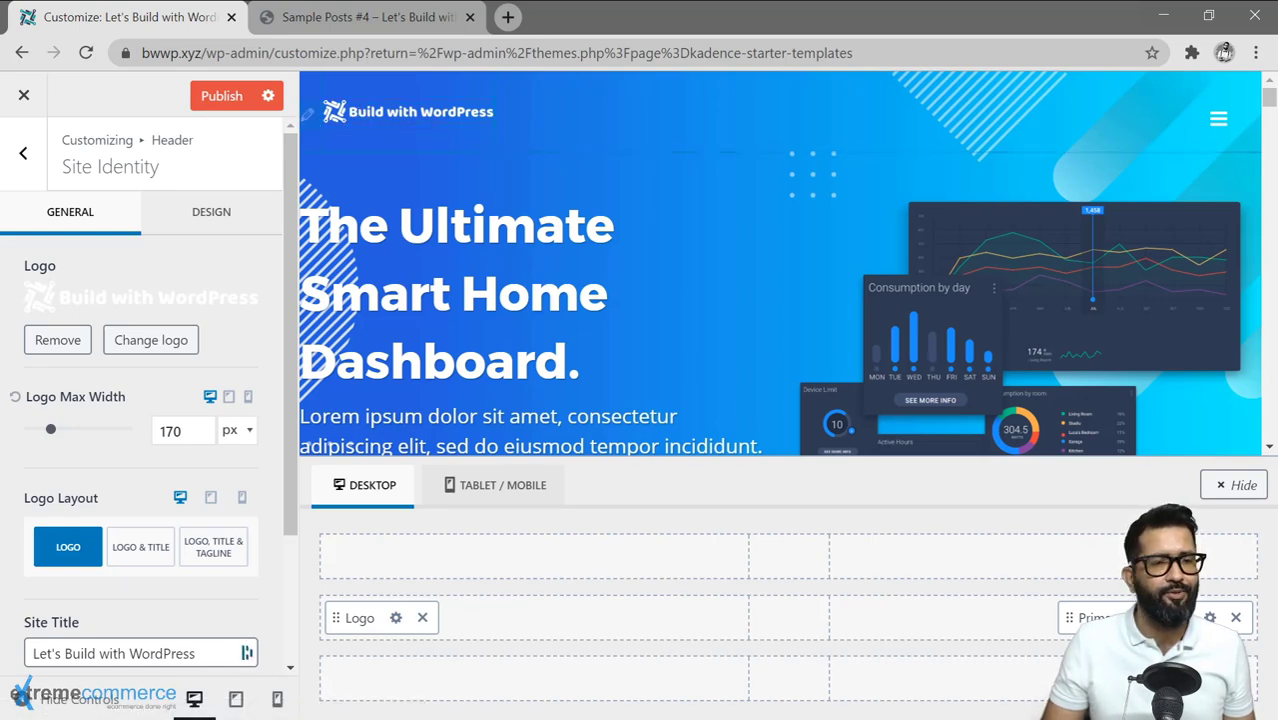
Set the header logo's maximum width to 256 px for desktop
double_click(170, 431)
text(256)
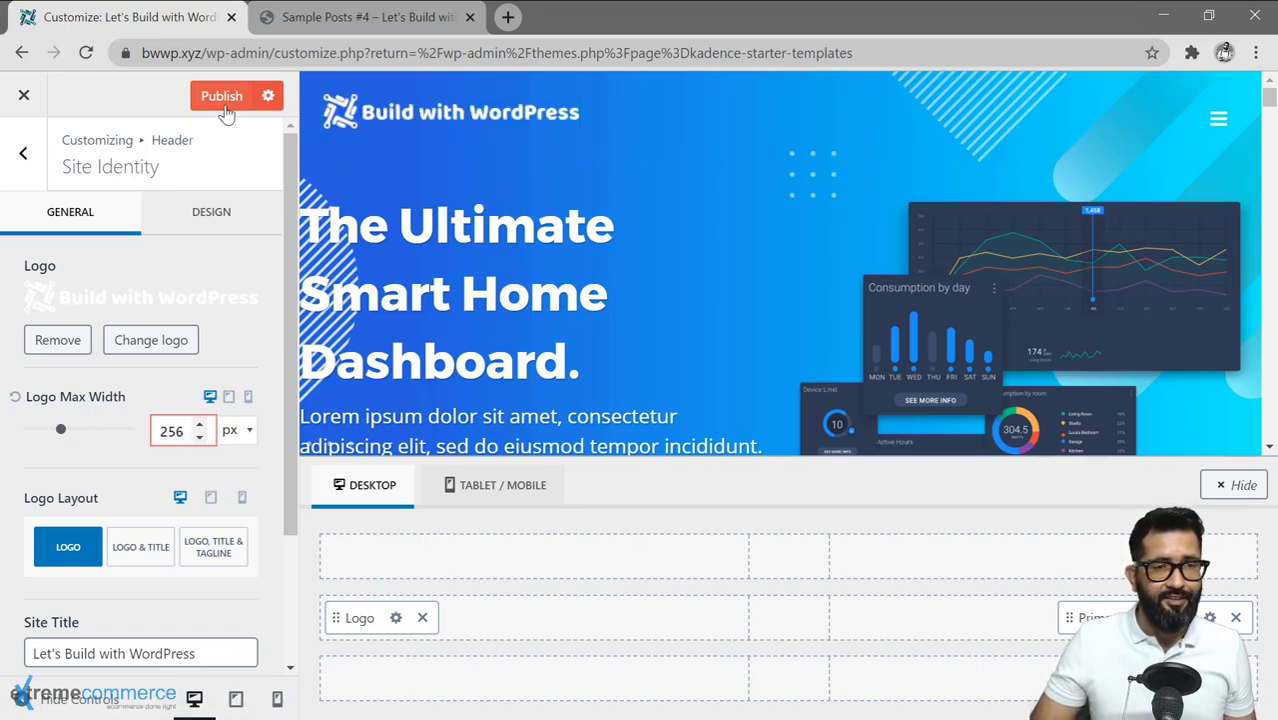
Publish the header logo and logo width changes
click(225, 106)
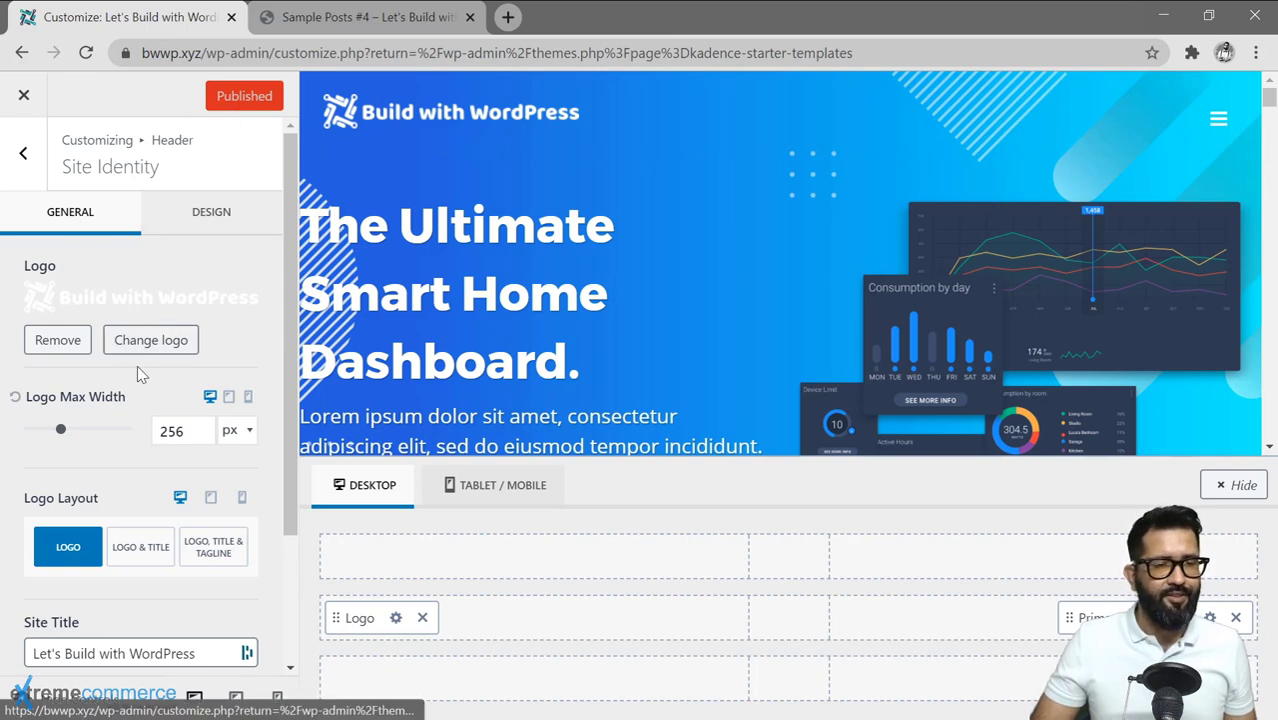
scroll(135, 390, down, 2)
scroll(100, 440, up, 2)
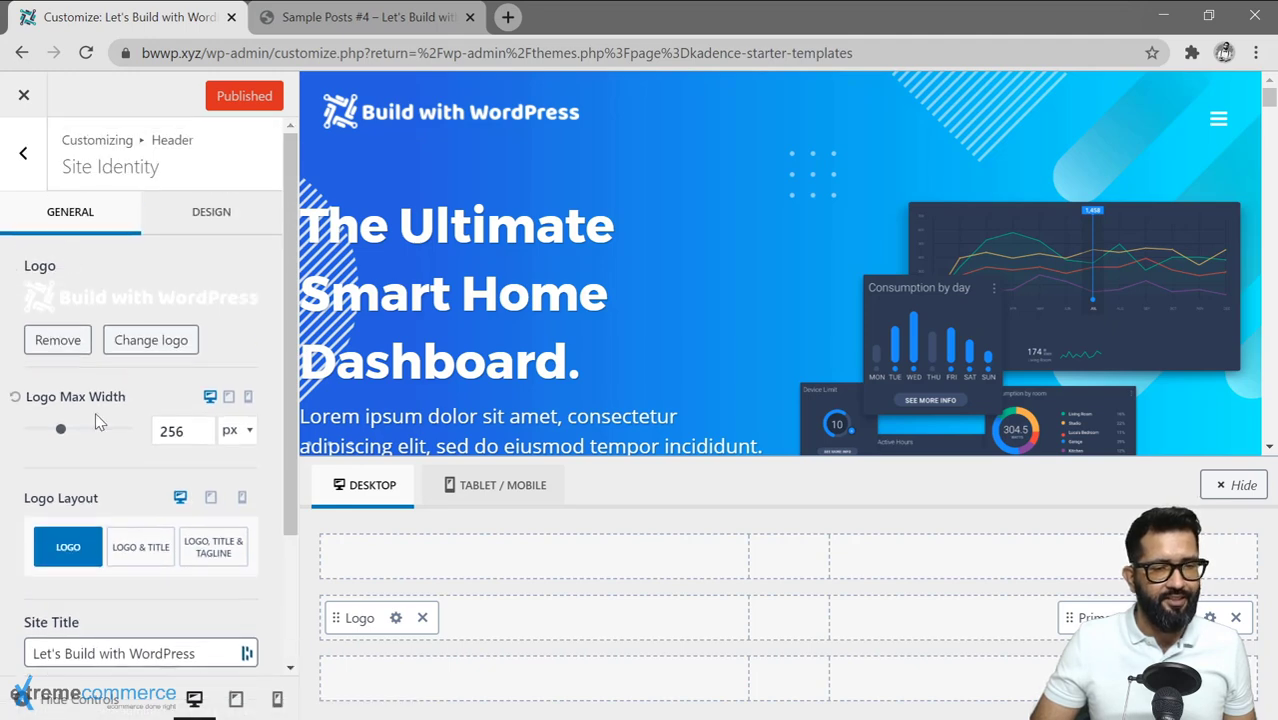
Review the header on the live sample post, in the full-width preview and in the desktop and tablet/mobile header layouts
click(24, 154)
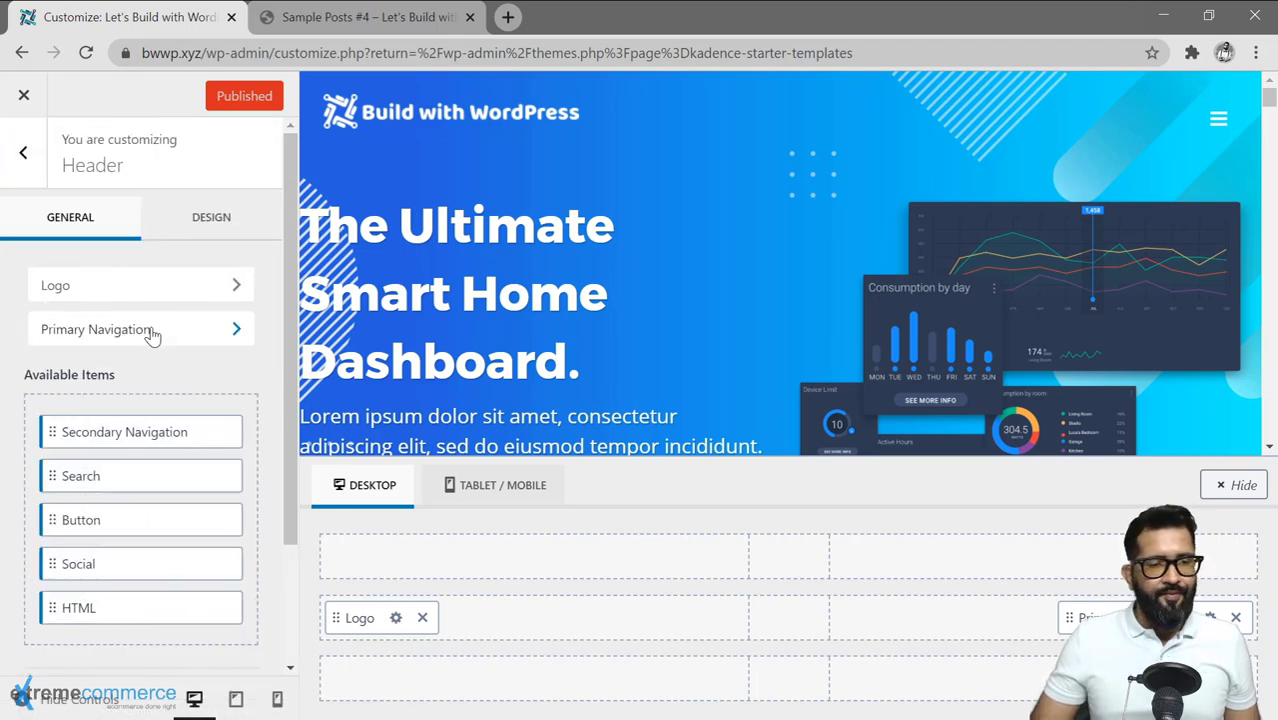
click(322, 22)
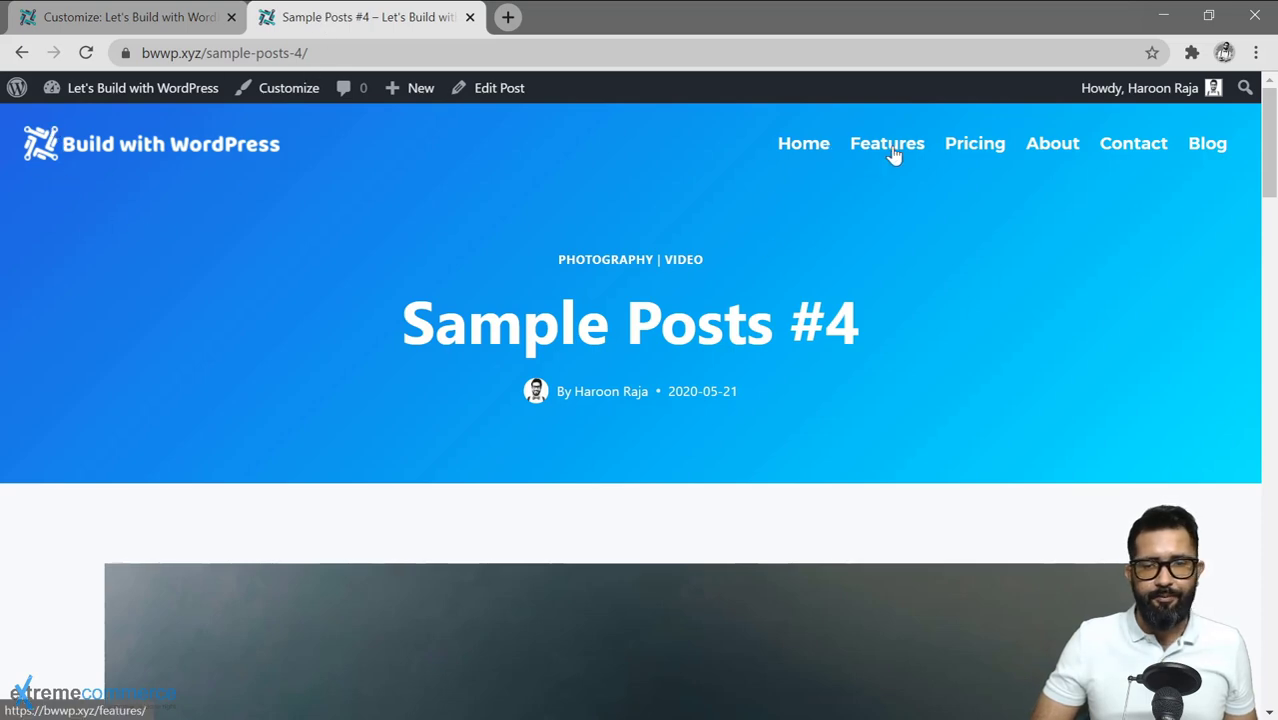
click(150, 18)
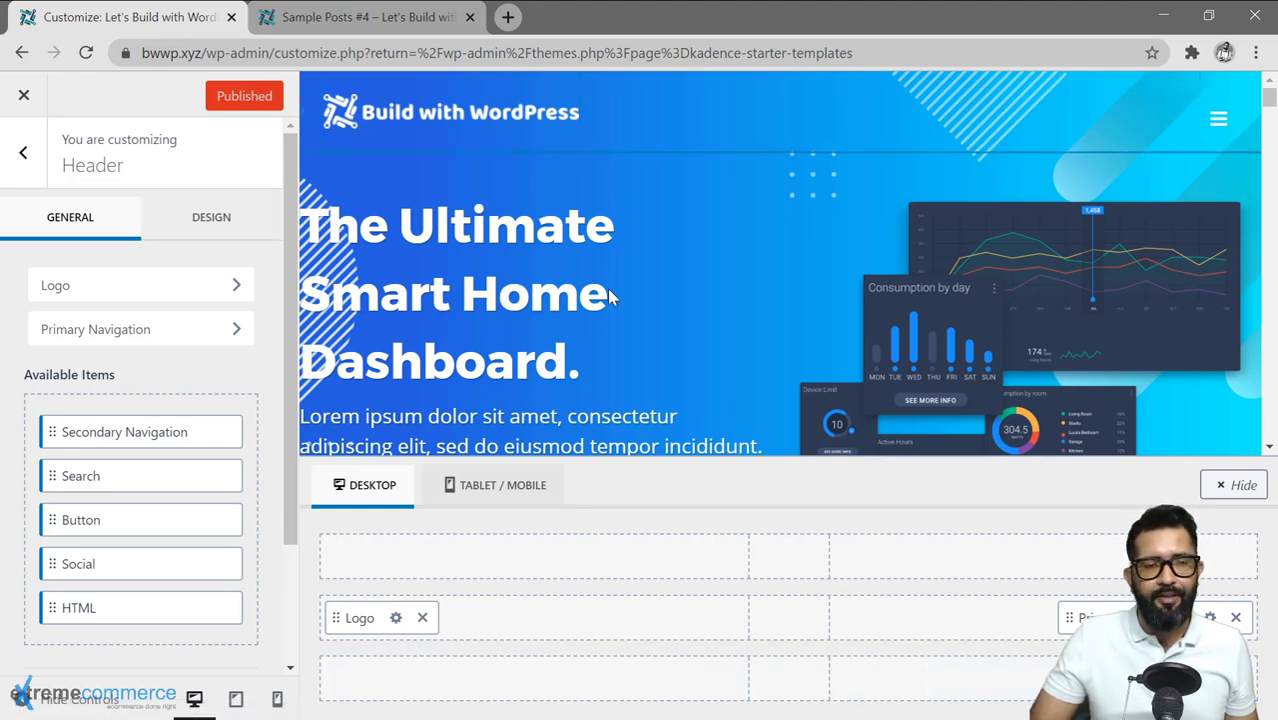
click(57, 704)
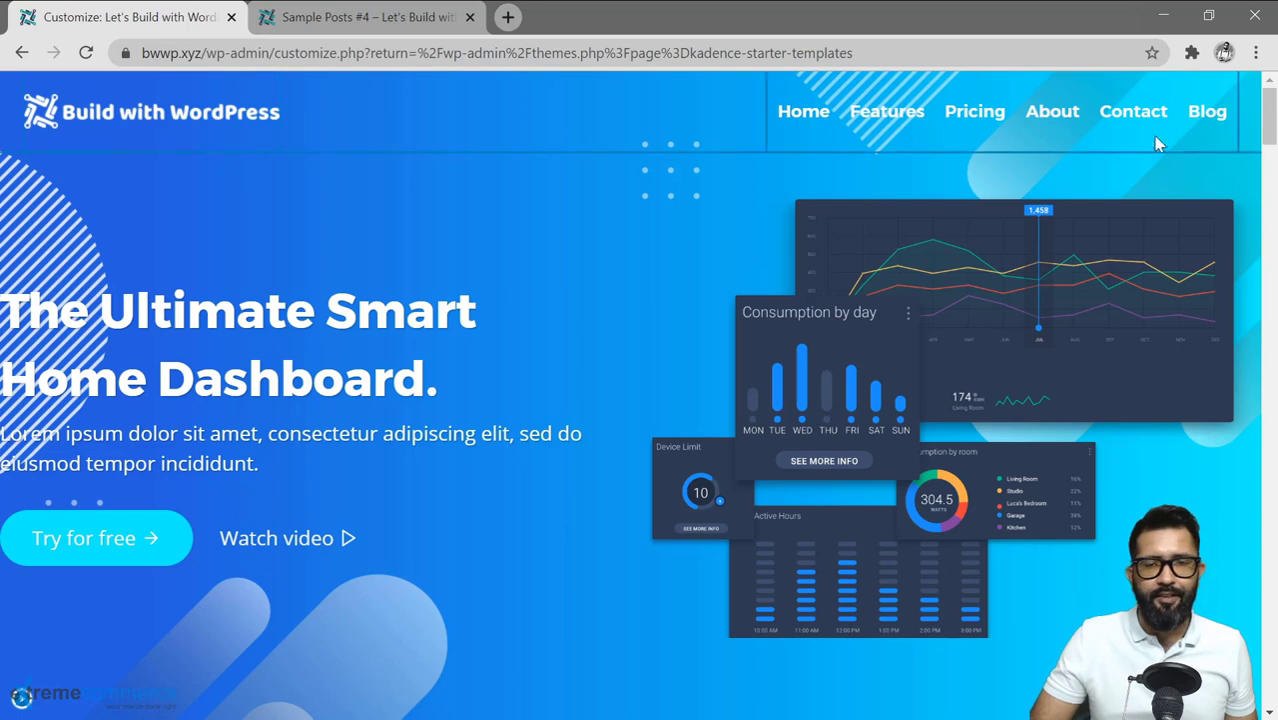
click(24, 698)
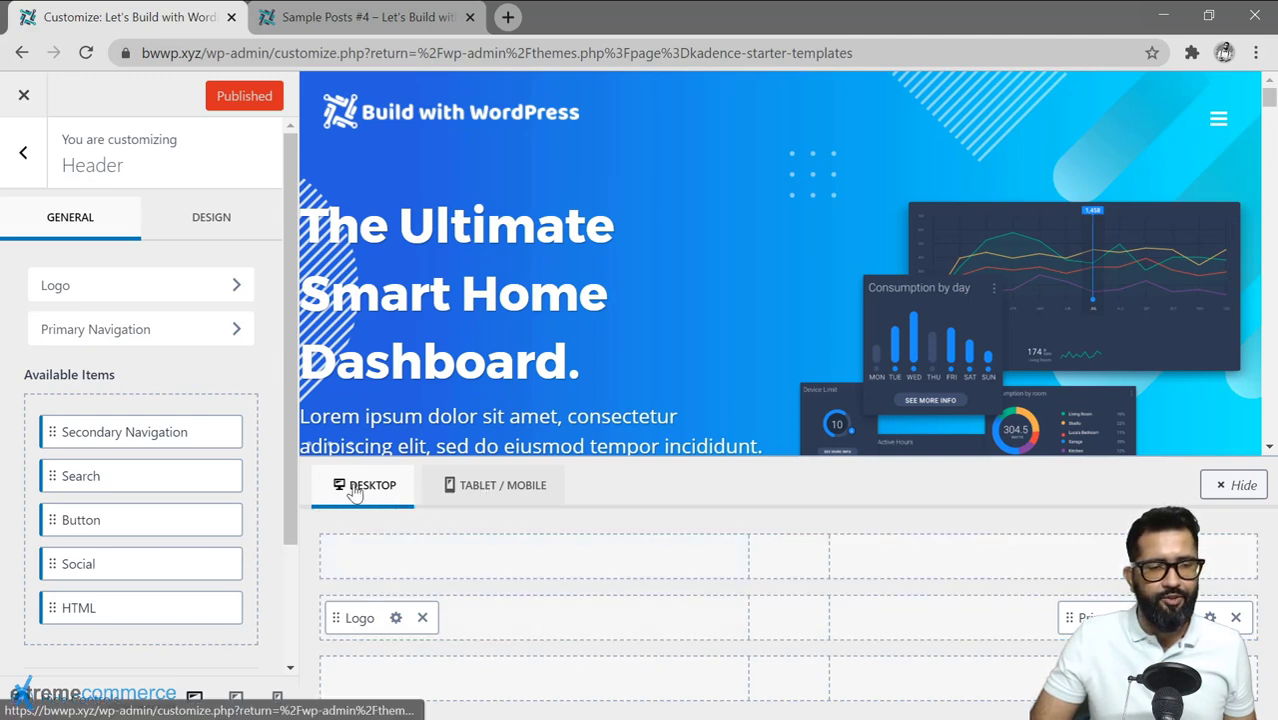
click(488, 494)
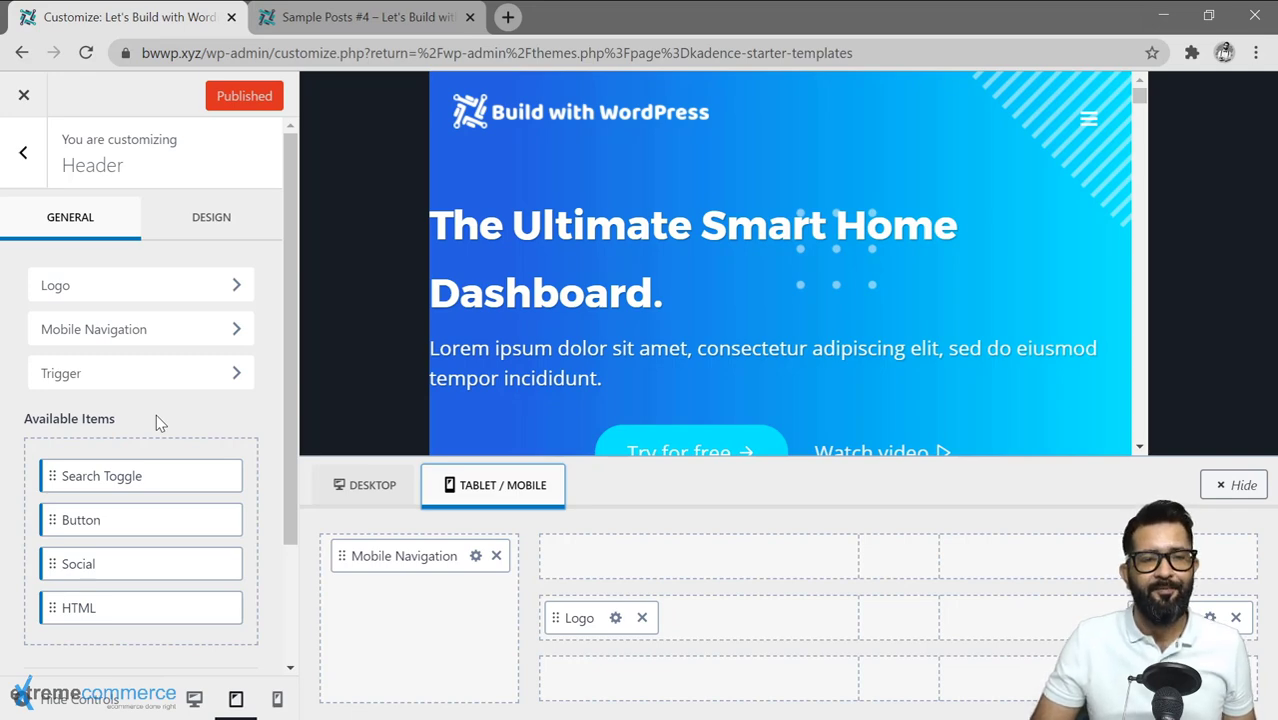
Leave the header settings, restore the desktop preview and open the footer's Copyright element for editing
click(22, 158)
click(25, 160)
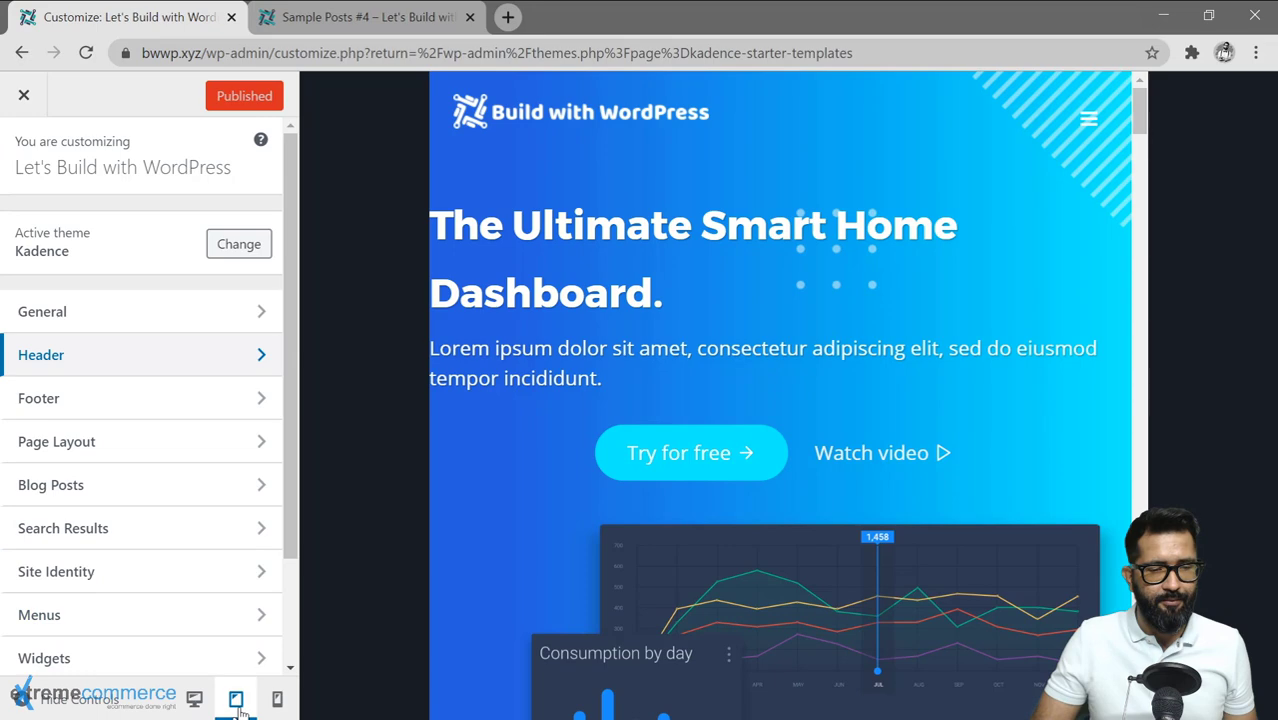
click(194, 700)
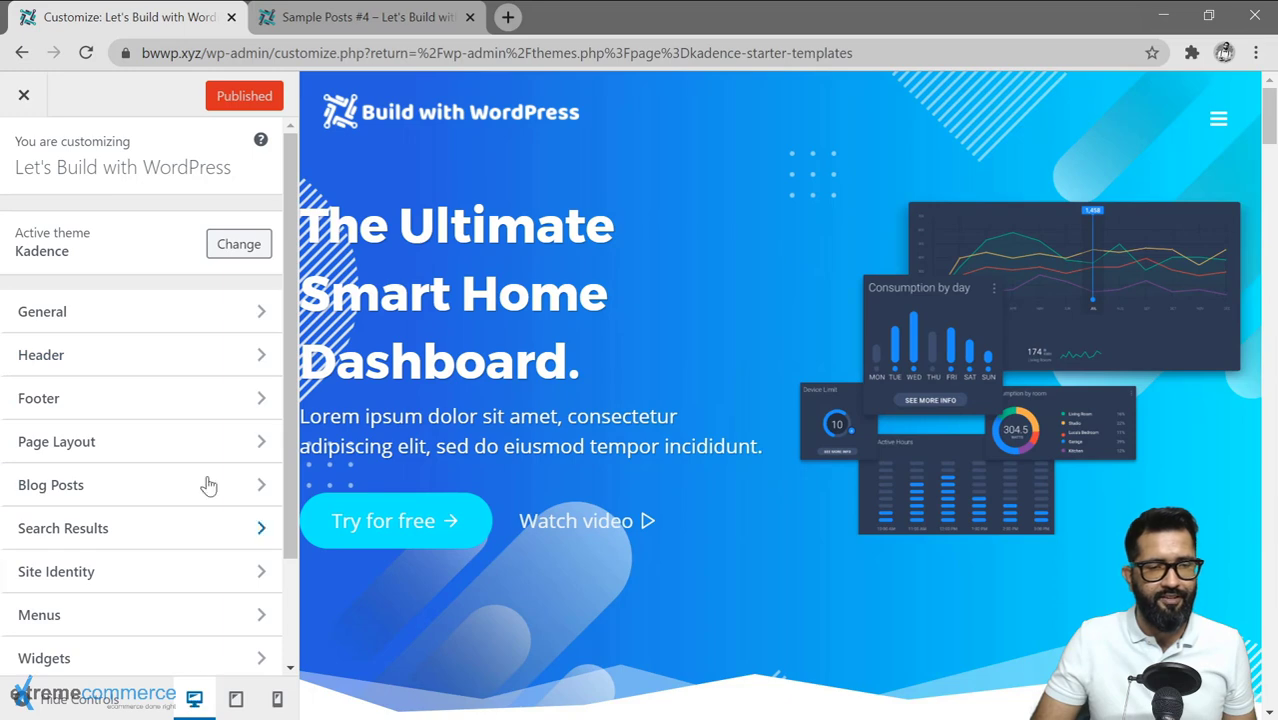
scroll(154, 423, down, 3)
scroll(154, 408, up, 3)
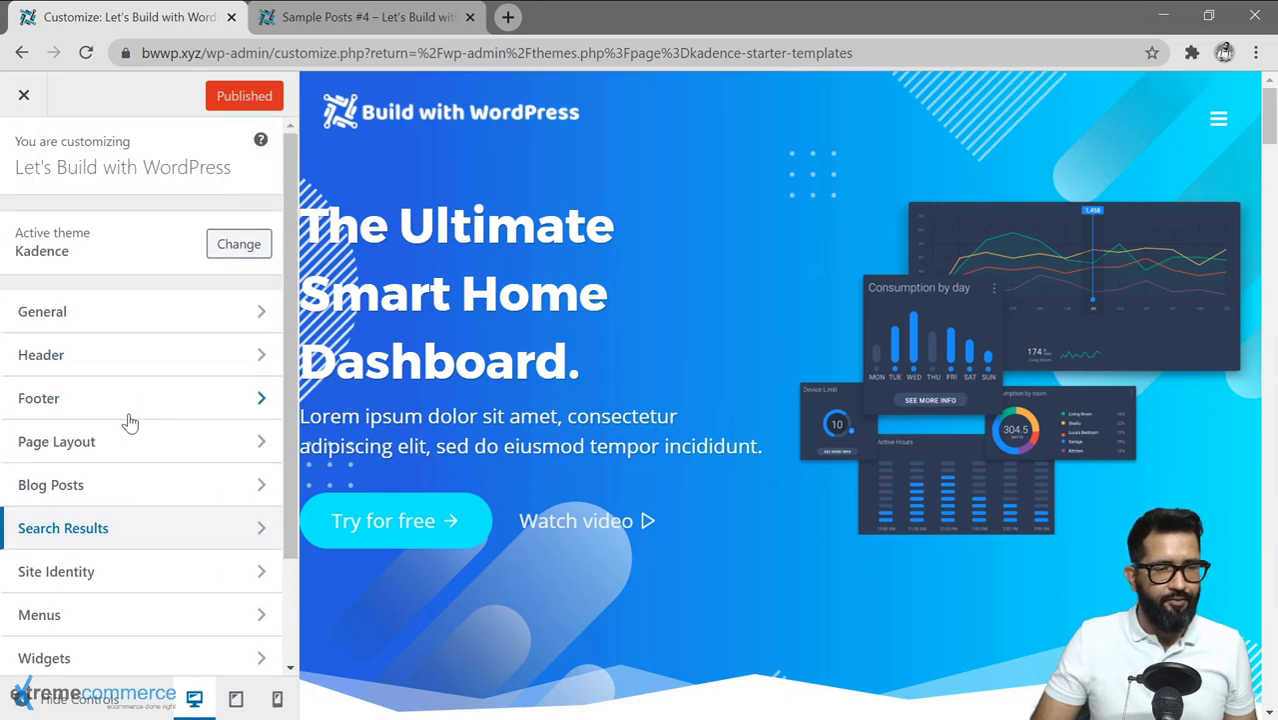
click(86, 414)
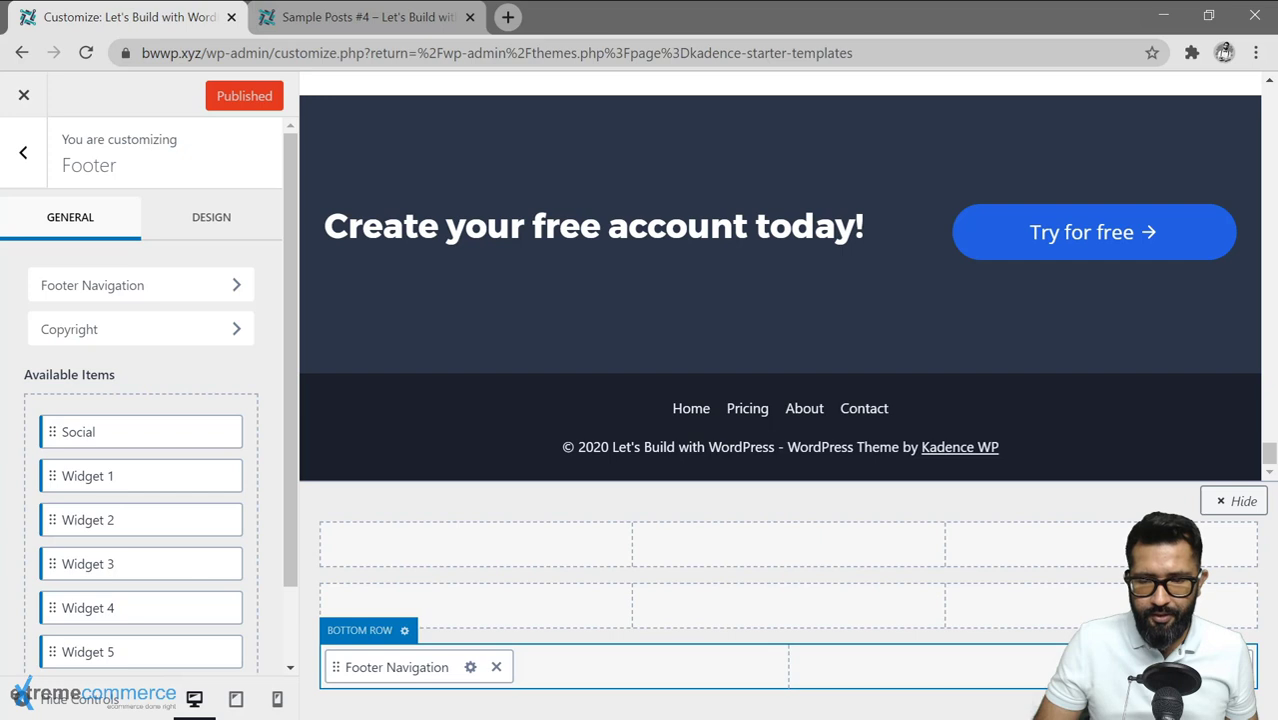
click(1210, 667)
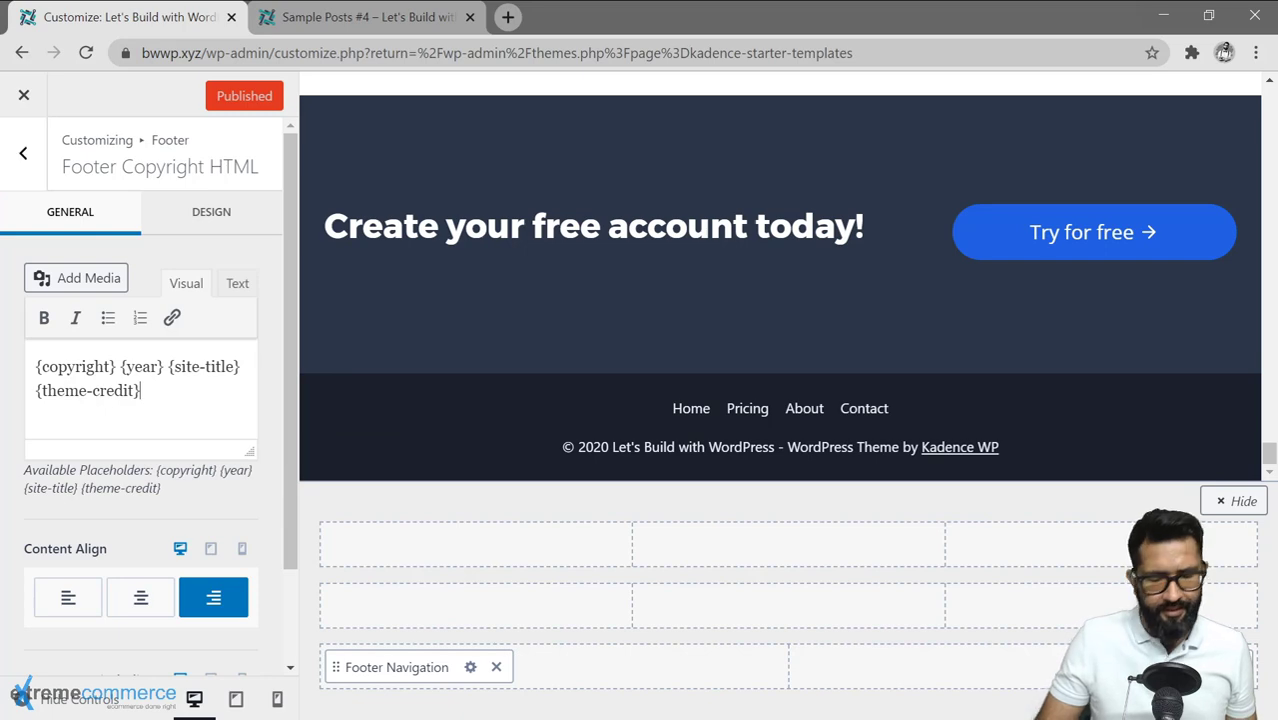
Remove the {theme-credit} placeholder from the footer copyright text
drag(141, 390, 41, 390)
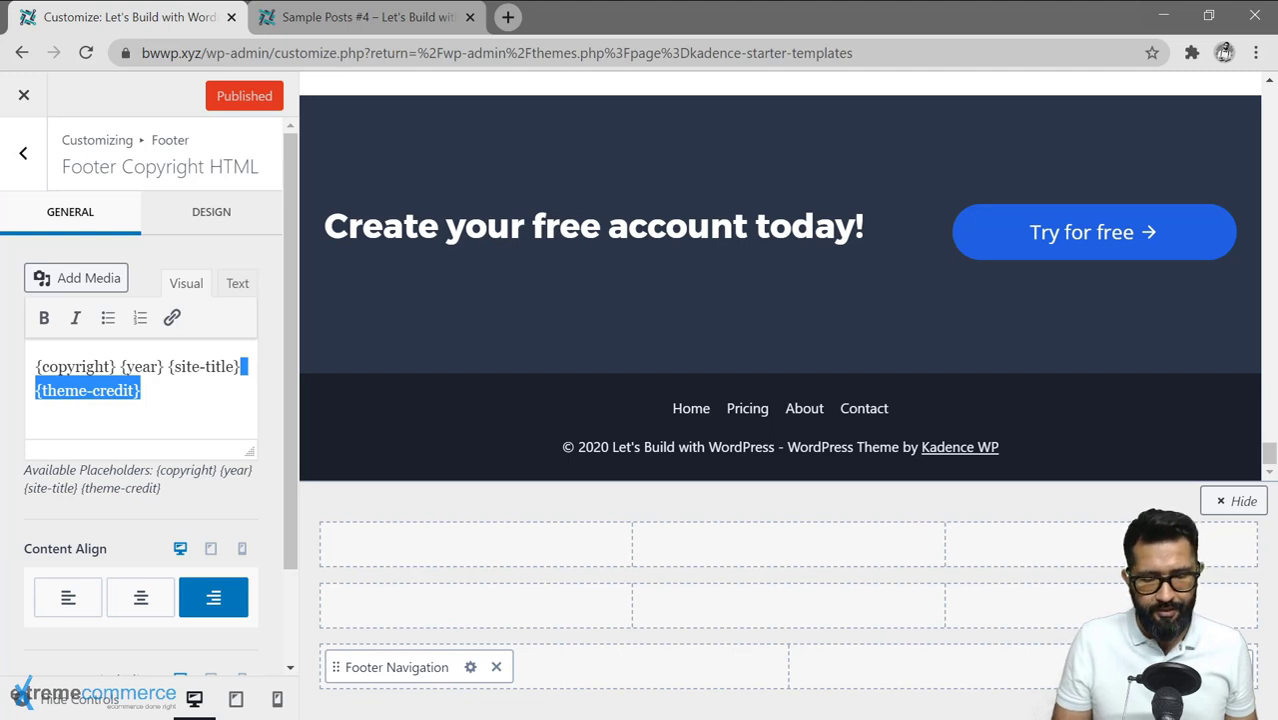
key(BackSpace)
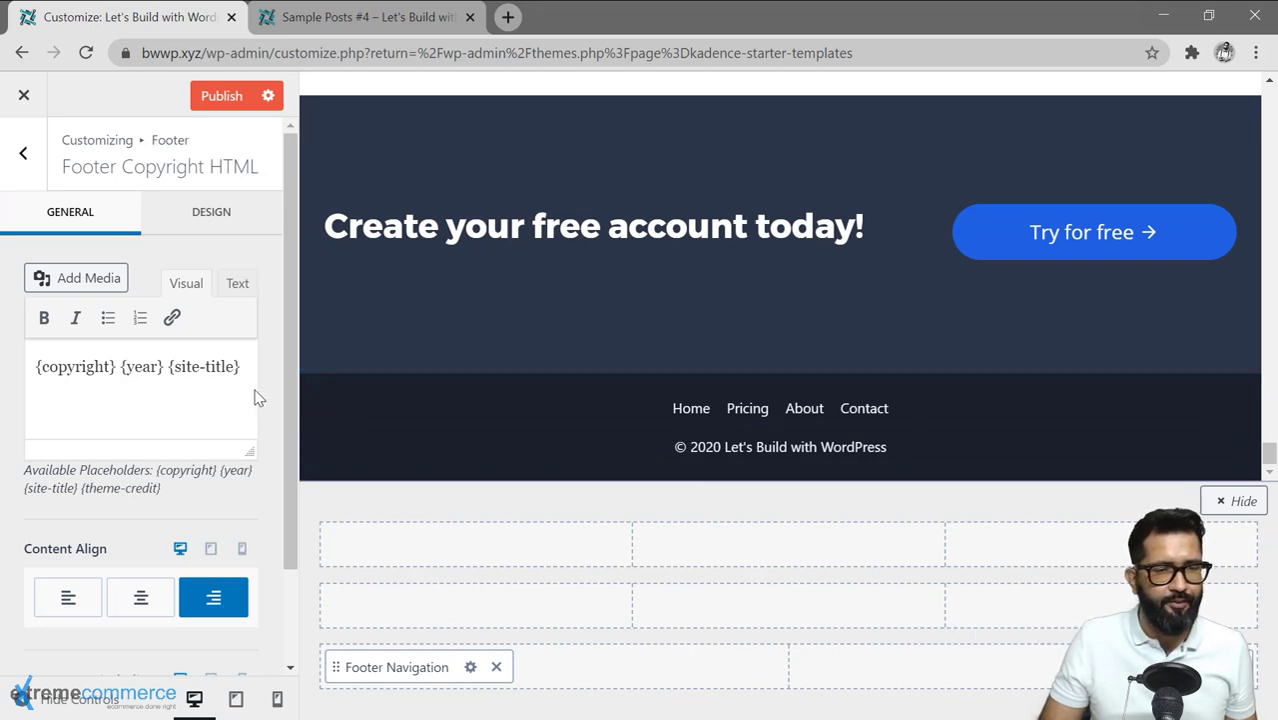
text(.)
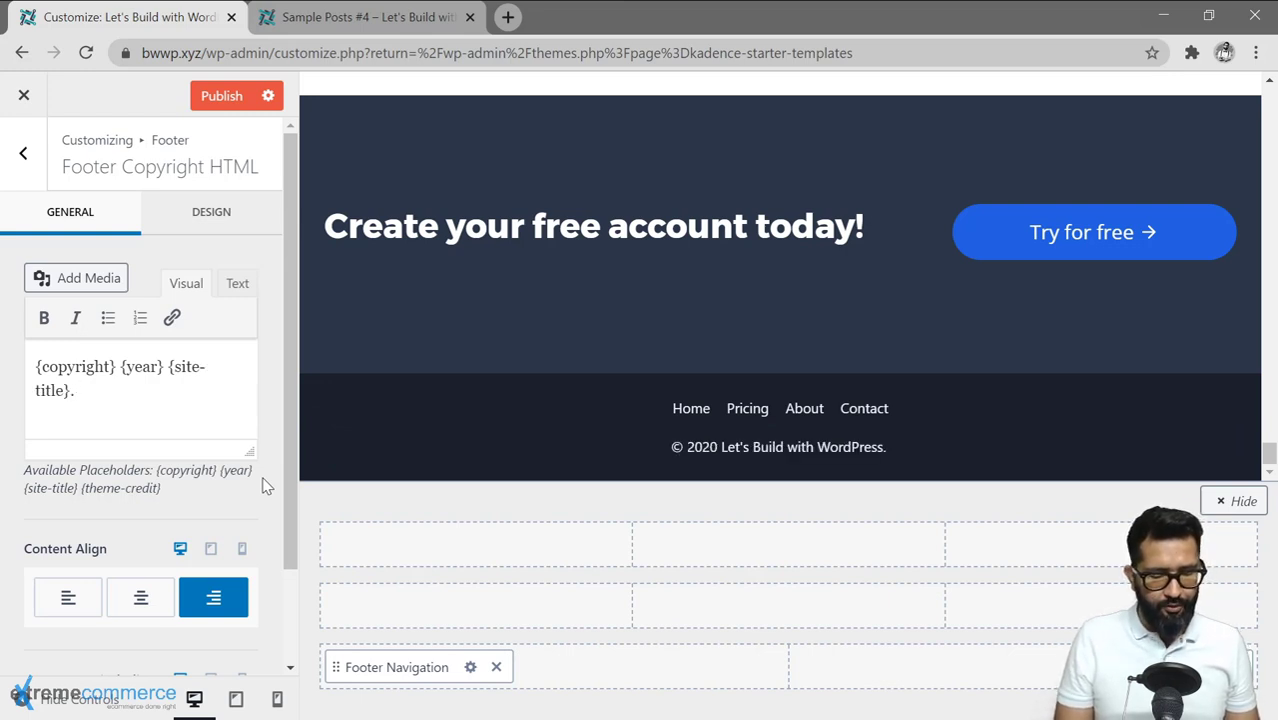
key(BackSpace)
key(BackSpace)
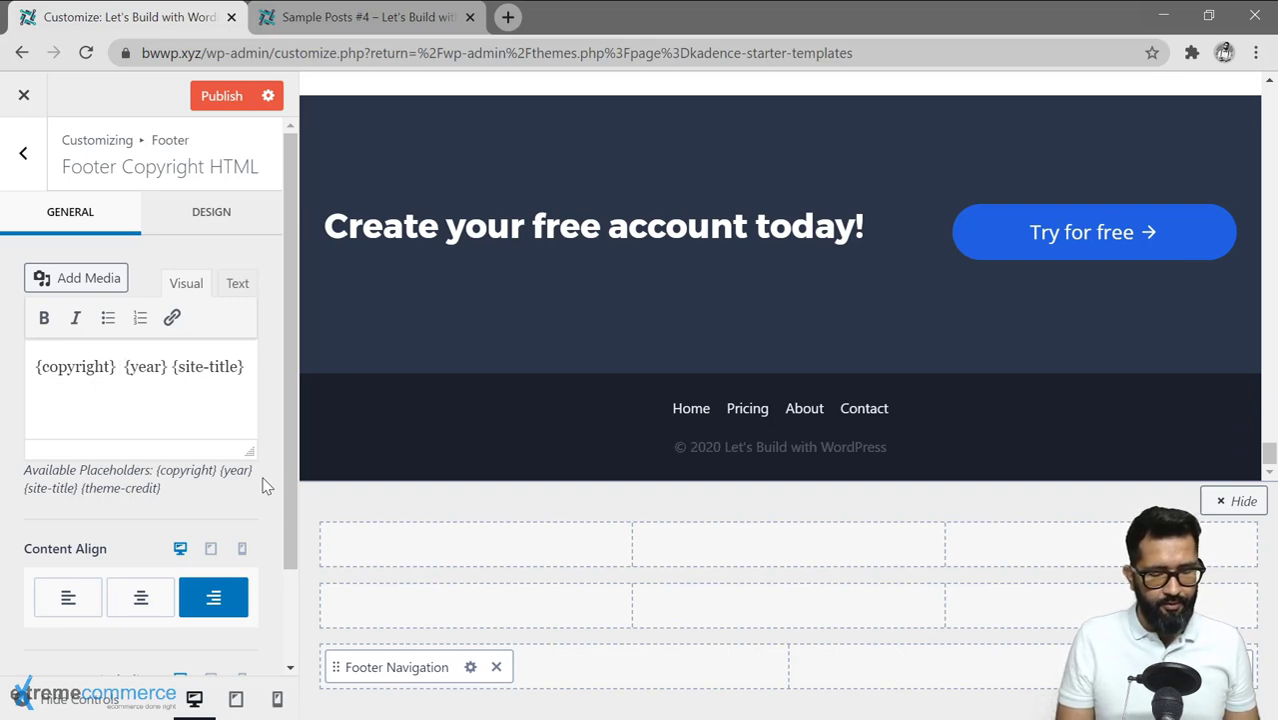
Insert "Extreme Commerce" after the {year} placeholder in the footer copyright text
text(Extreme Commerce)
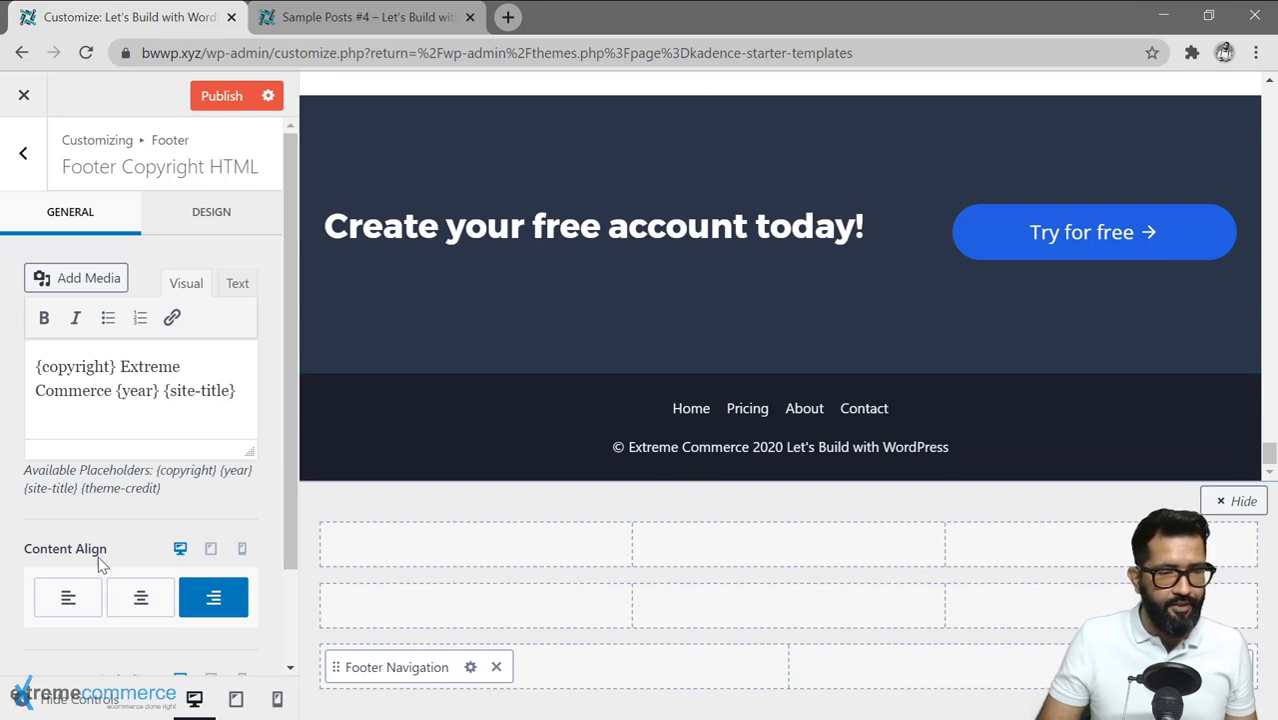
key(Right)
key(shift+Right)
key(shift+Right)
key(shift+Right)
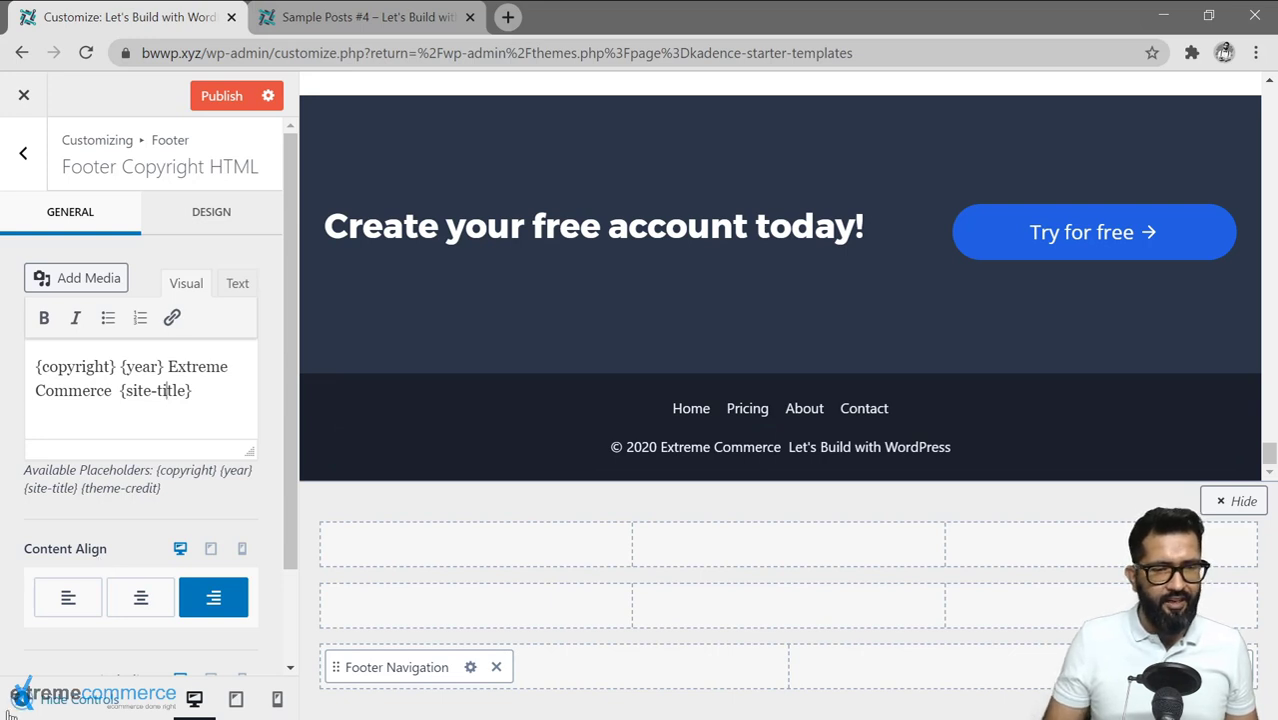
Replace the {site-title} placeholder with ". All rights reserved." directly after "Extreme Commerce" and publish the footer change
key(BackSpace)
key(BackSpace)
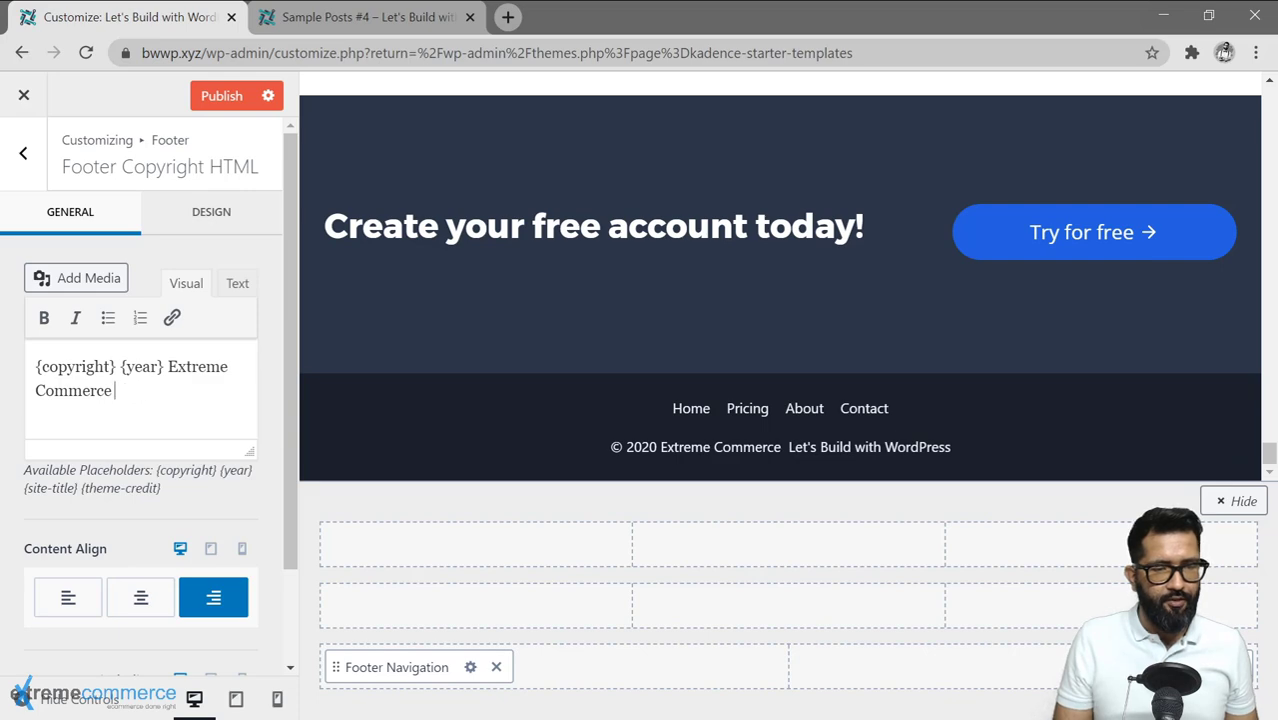
text(. All rights reser)
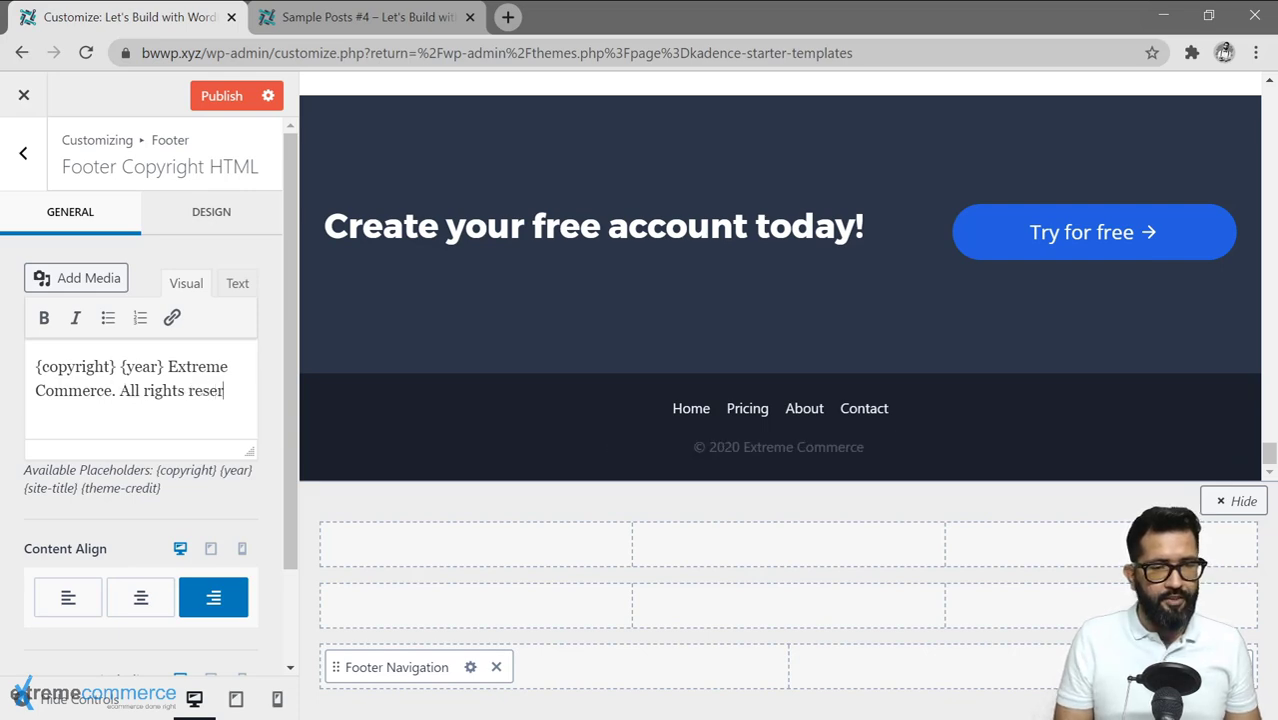
text(ved.)
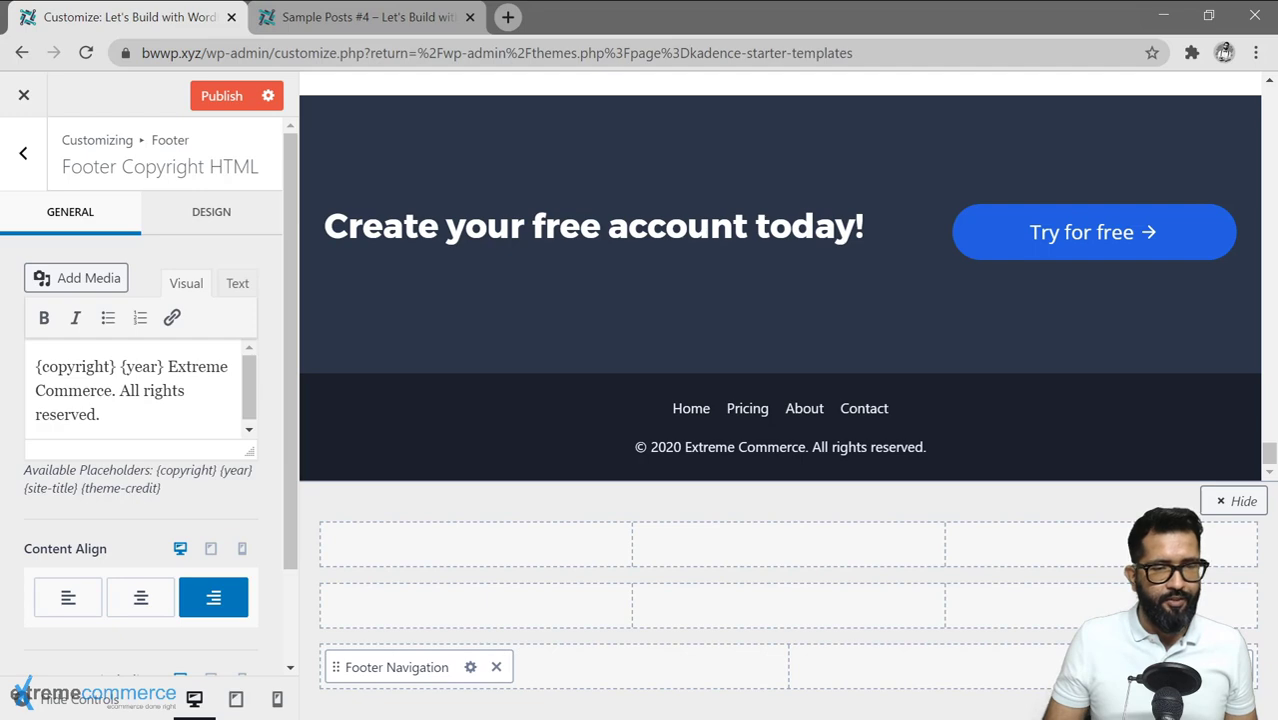
click(214, 96)
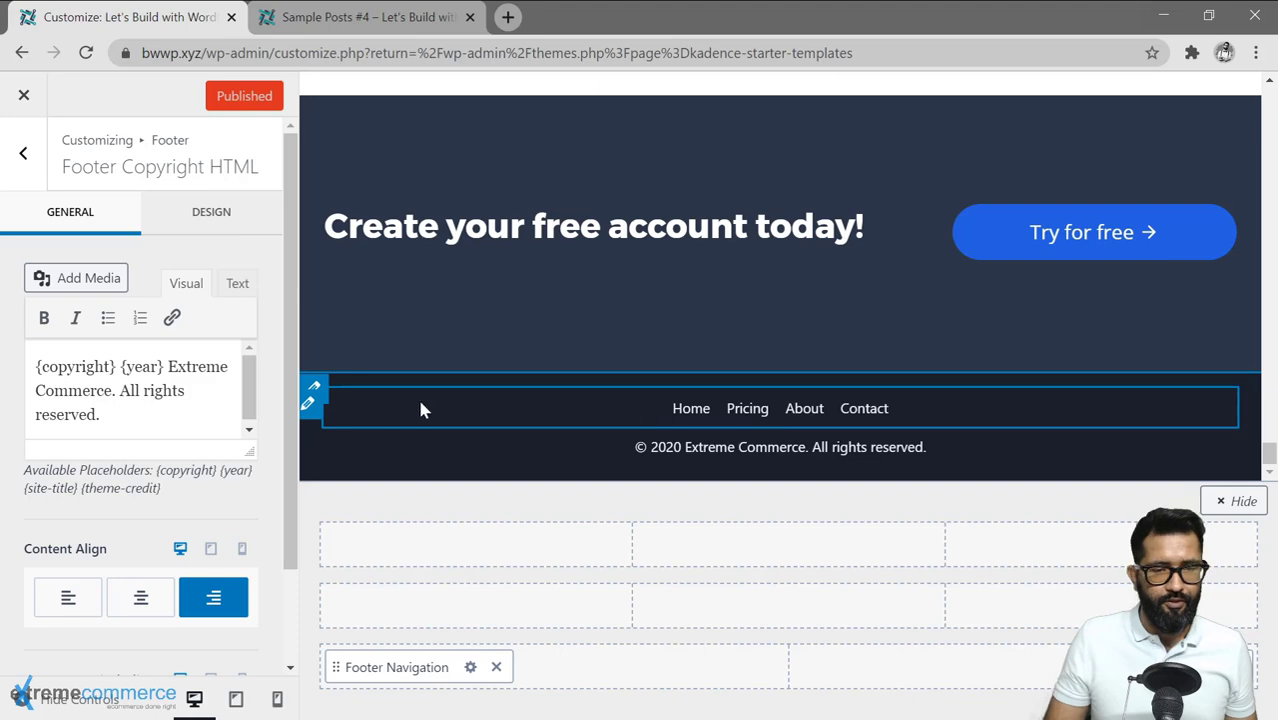
Open the Footer Navigation settings from the footer preview and go to its menu selection listing all menu locations
click(309, 408)
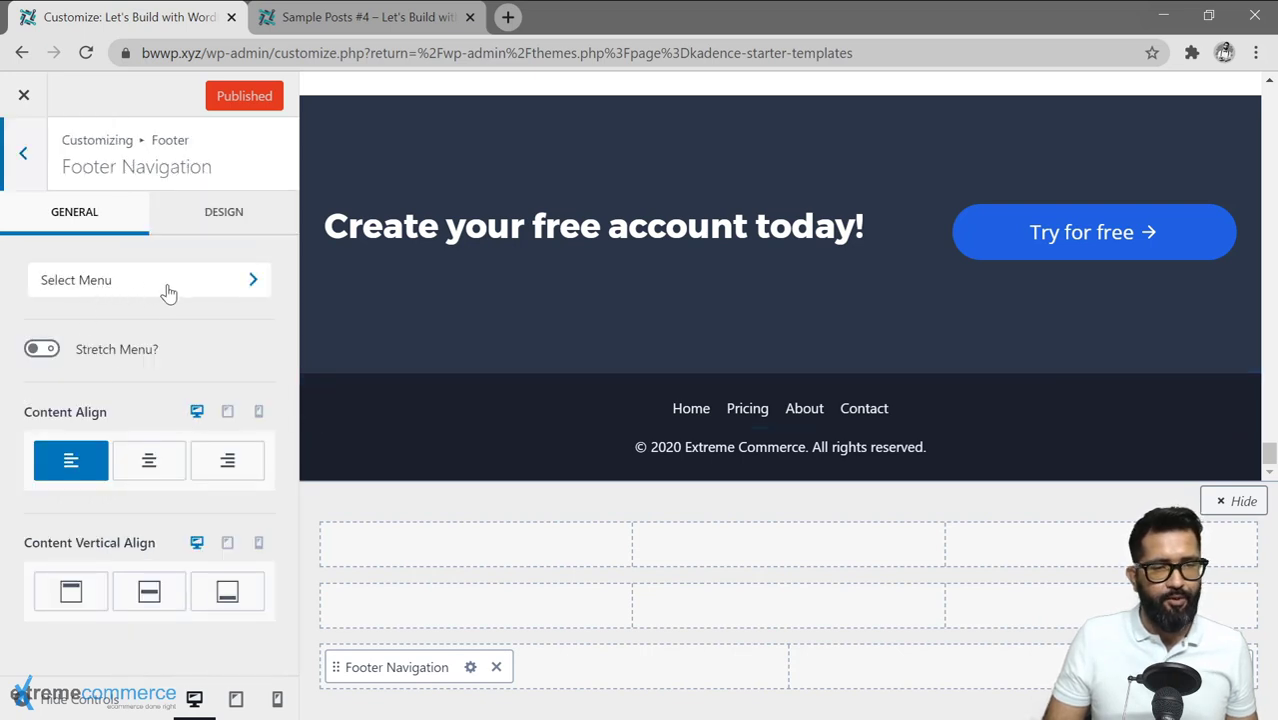
scroll(571, 348, up, 15)
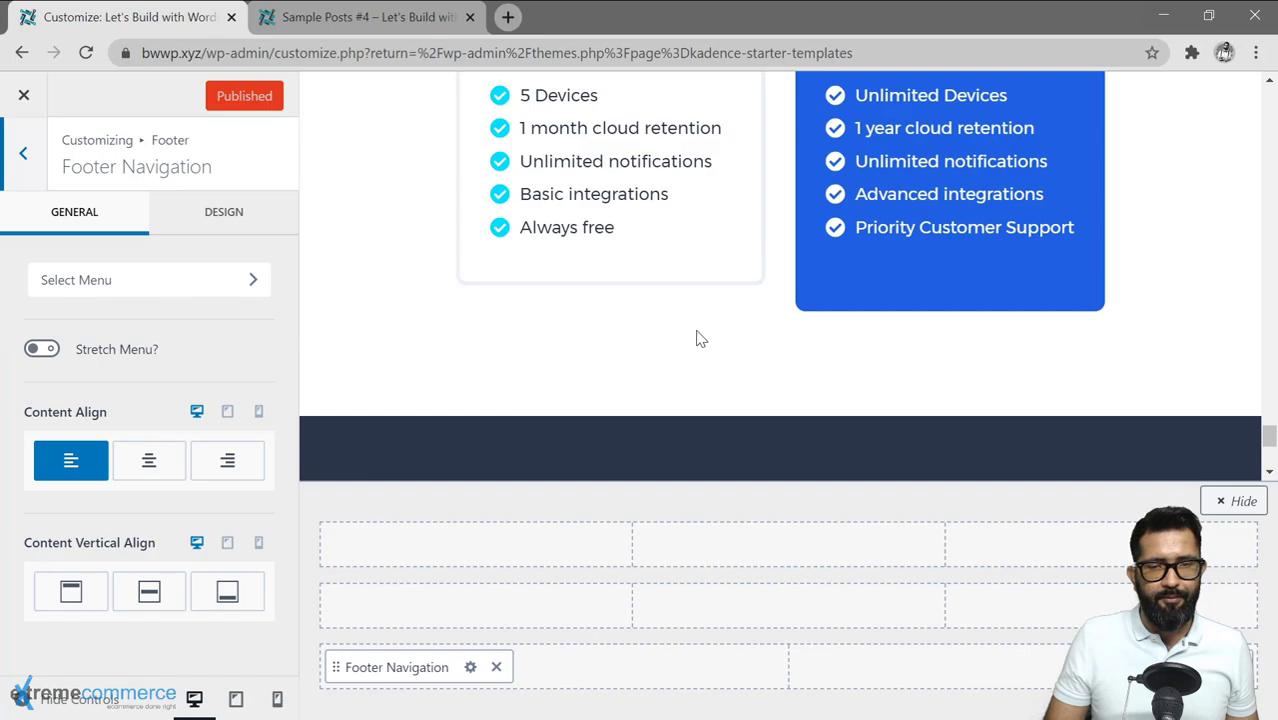
scroll(1000, 235, up, 10)
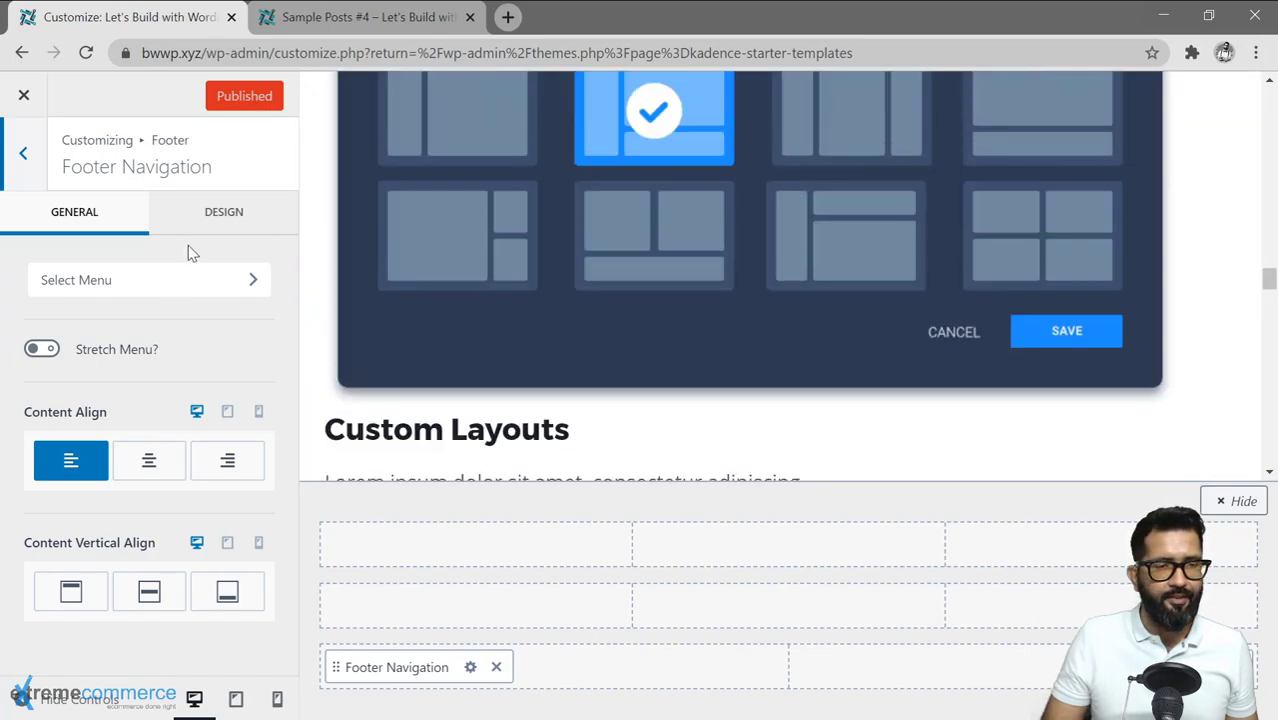
scroll(749, 240, up, 10)
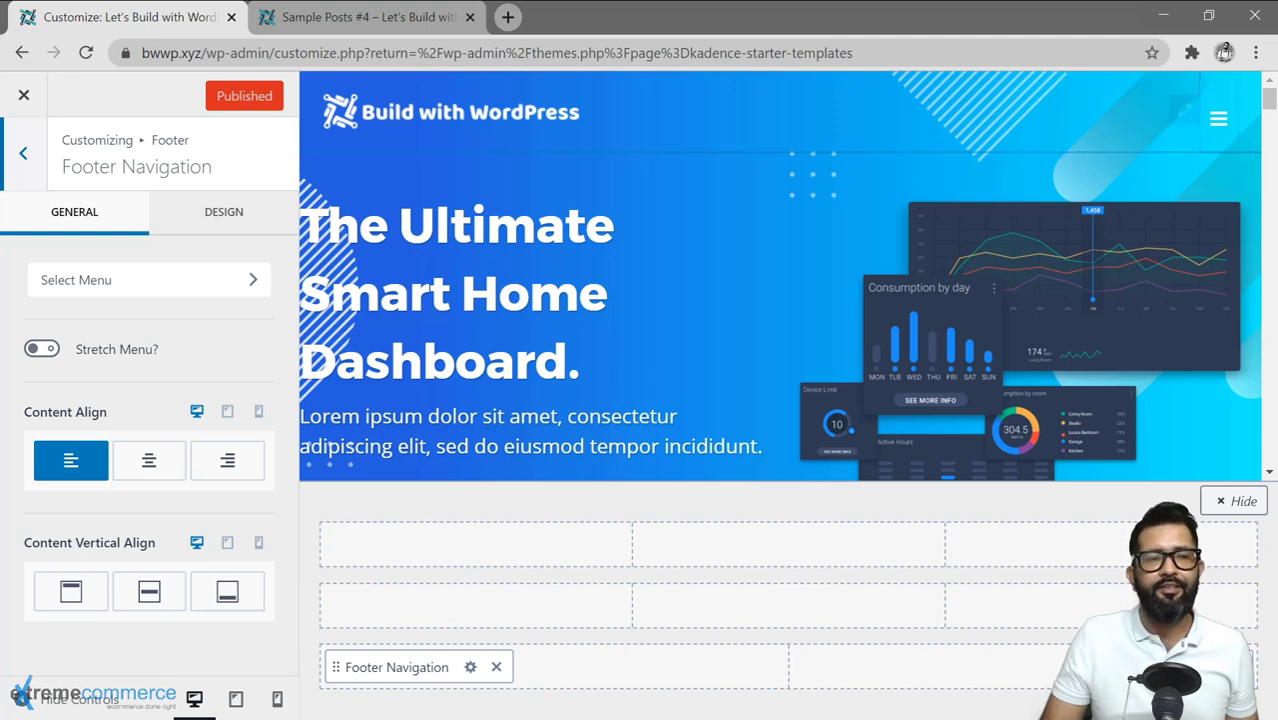
click(100, 280)
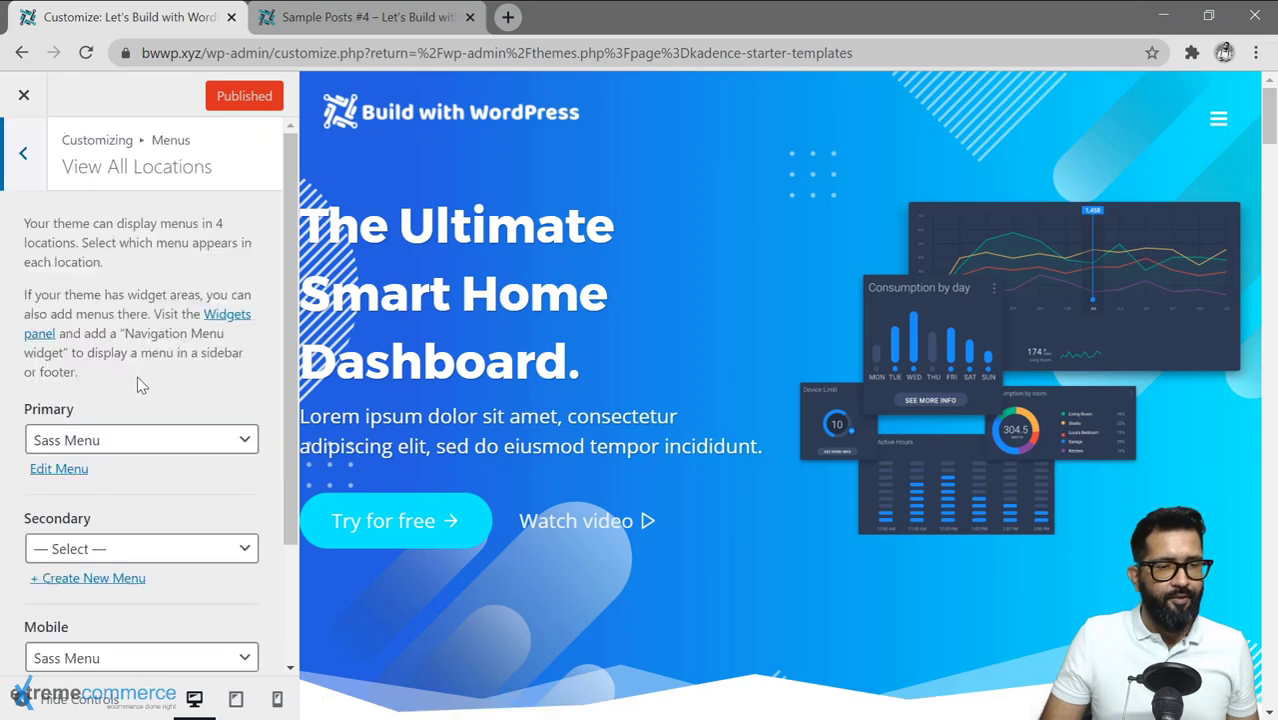
Examine the menus available for the Primary and Secondary locations and check the header navigation in the full-width preview
scroll(140, 385, down, 2)
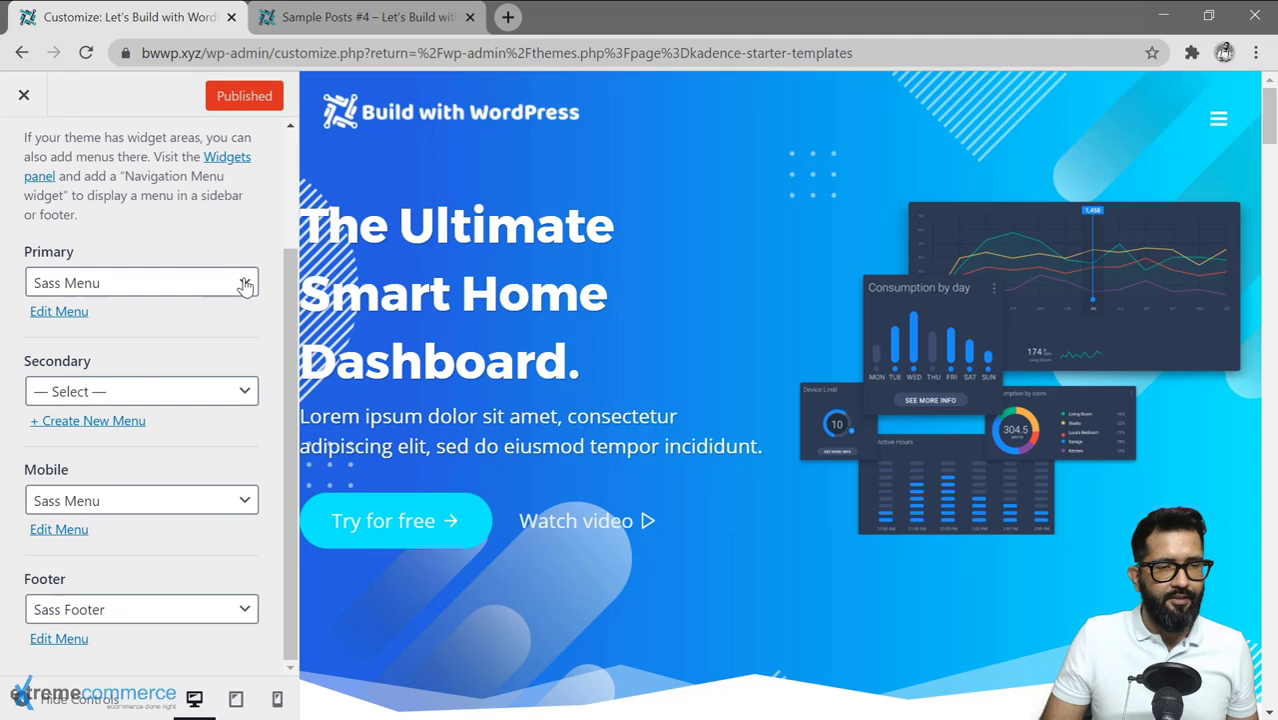
click(245, 285)
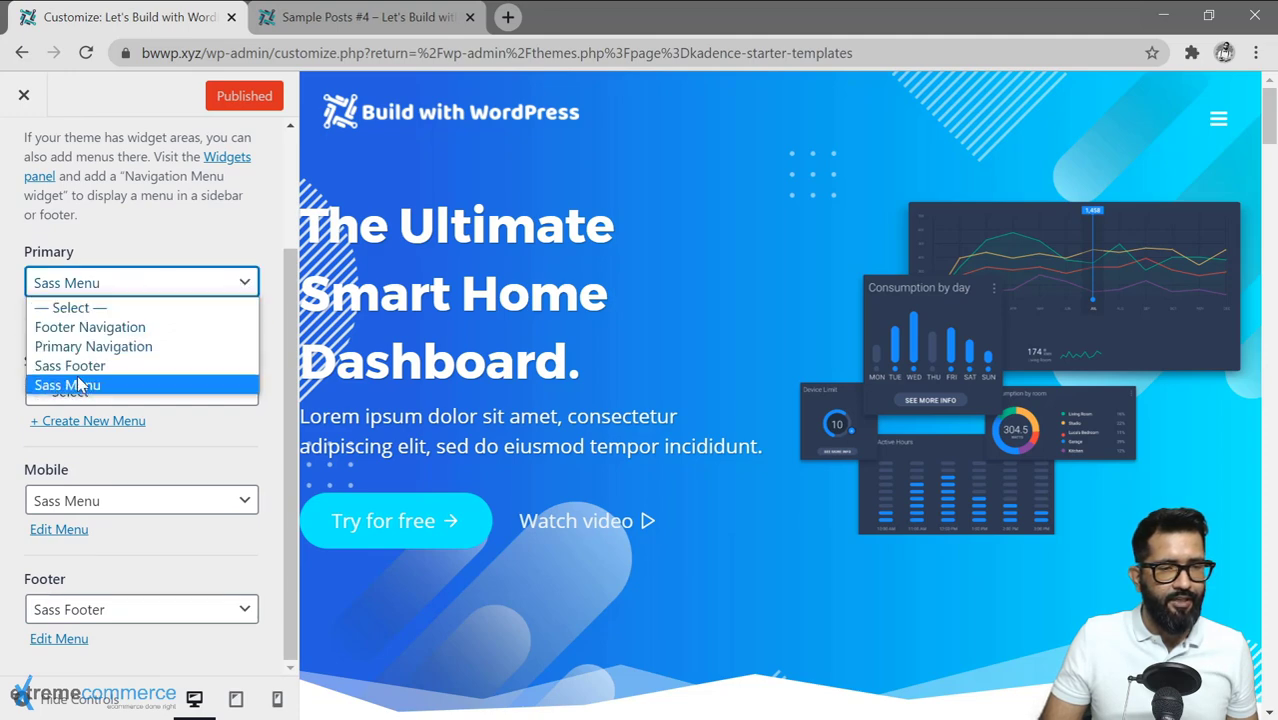
click(140, 255)
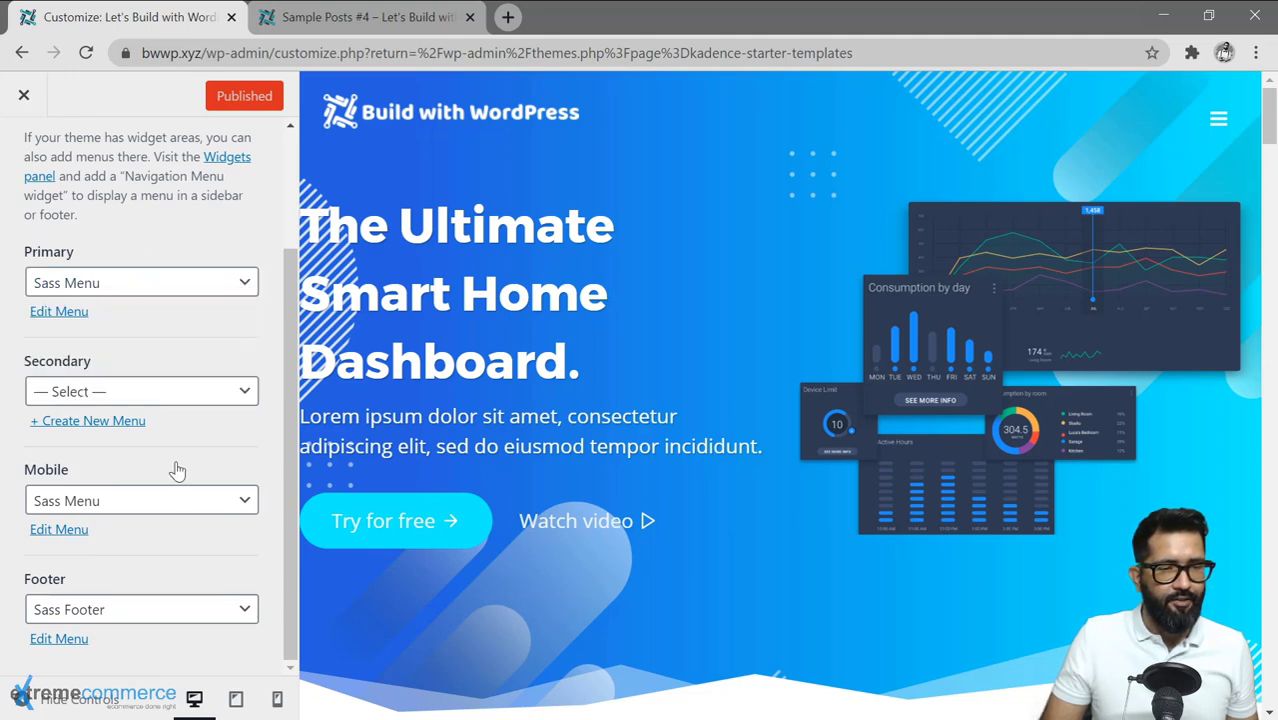
click(175, 392)
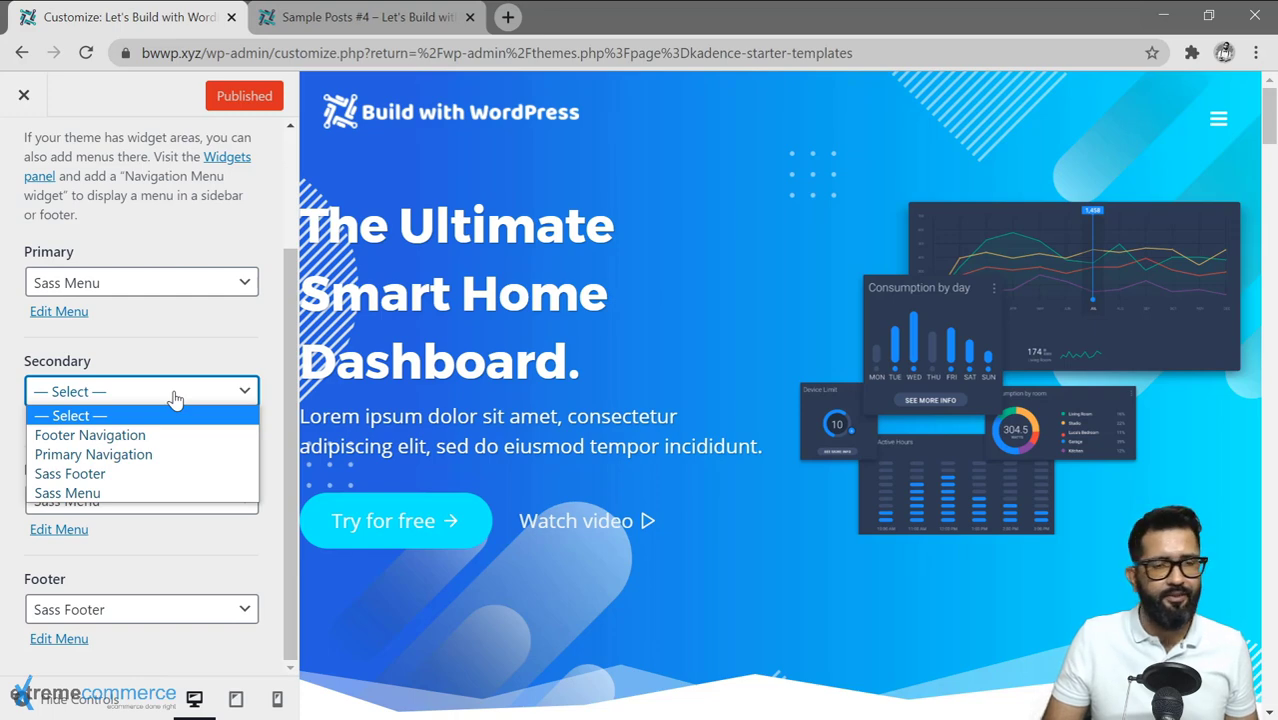
click(175, 396)
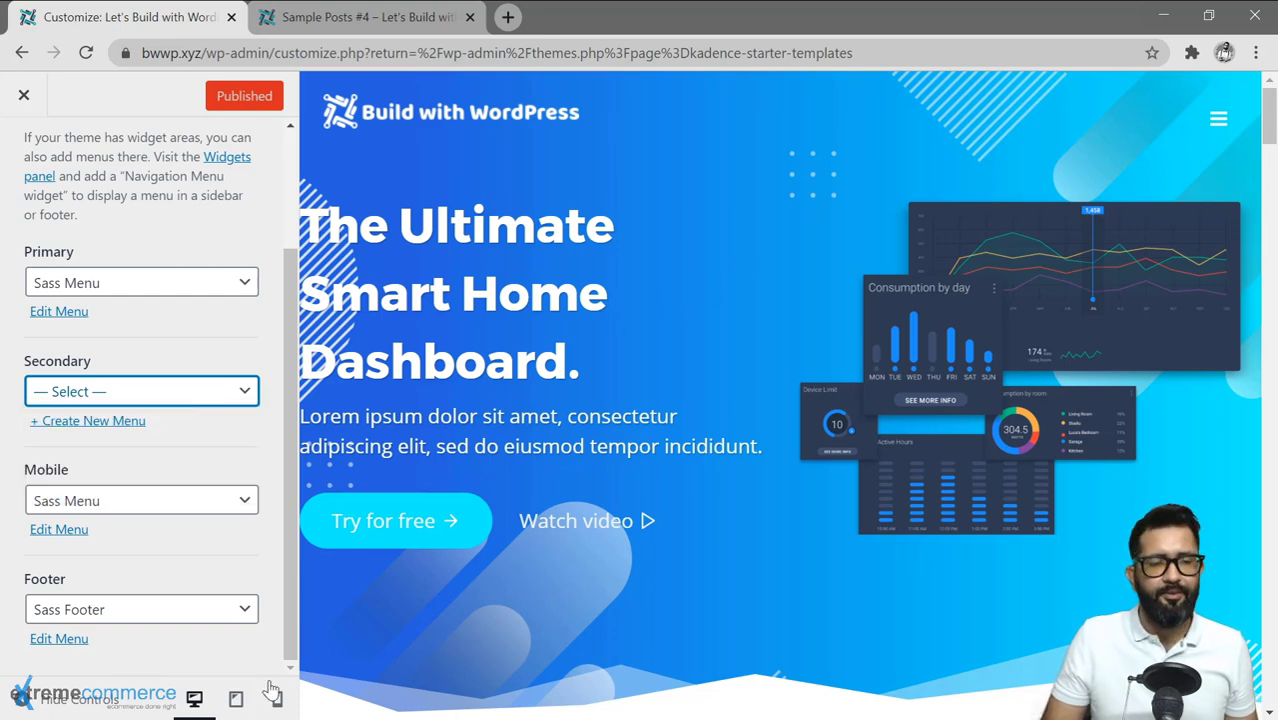
click(75, 703)
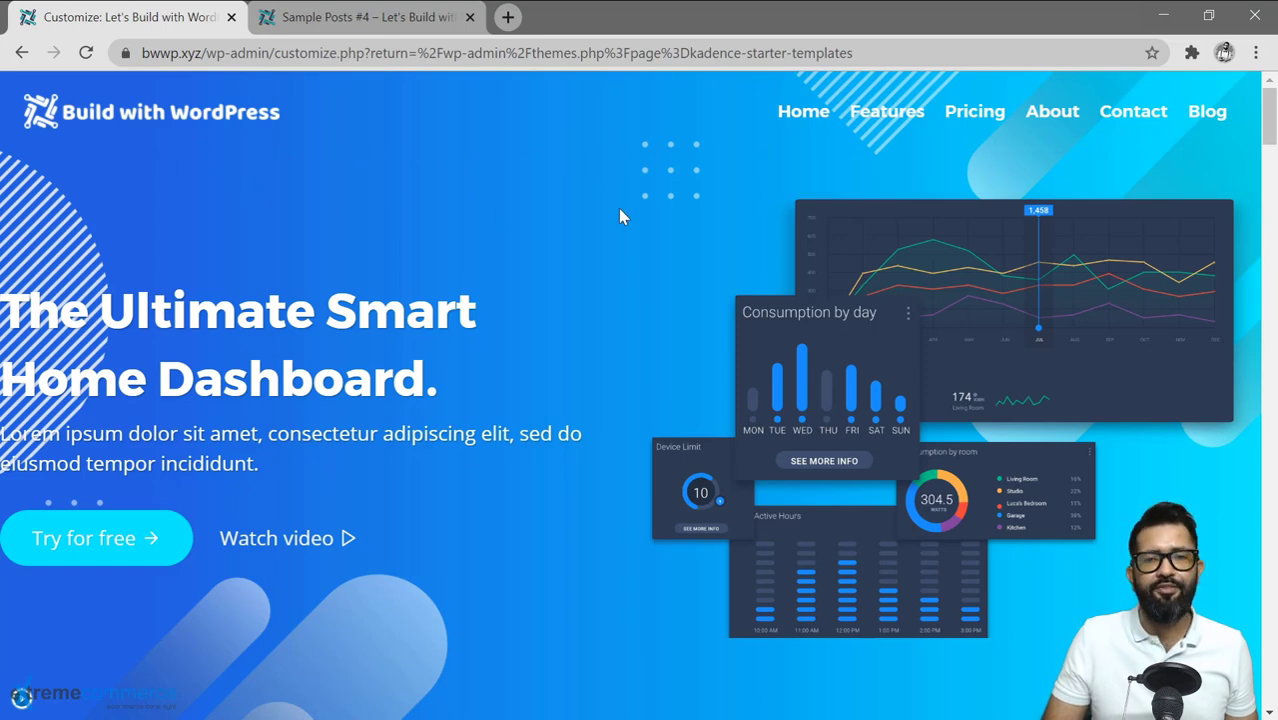
click(18, 700)
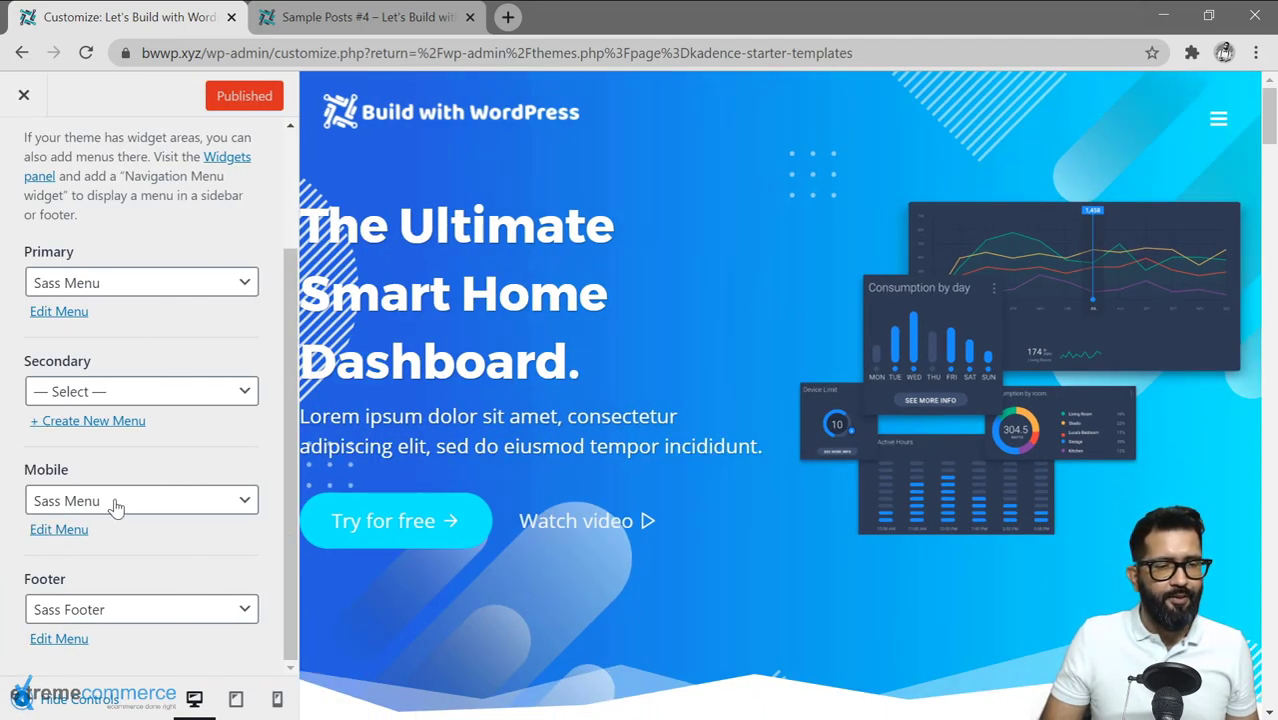
Clear the menu assigned to the Mobile location, checking the preview's collapsed header navigation before and after the change
click(1218, 118)
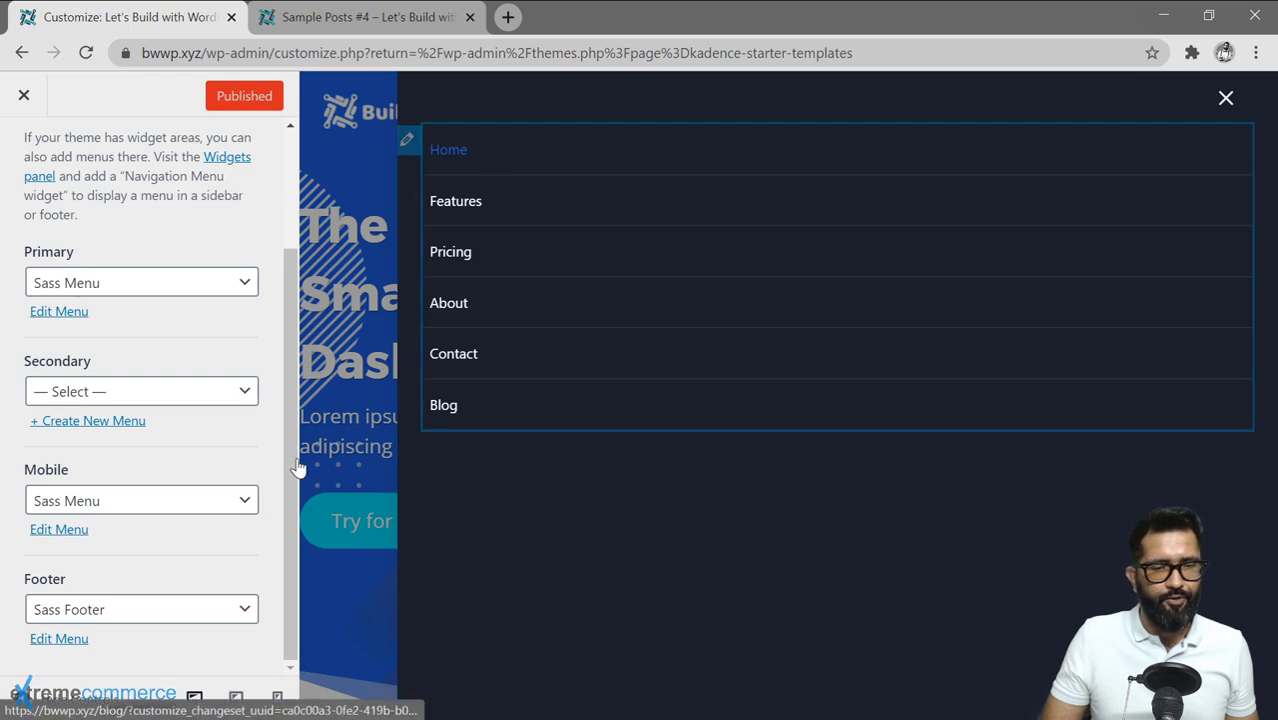
click(114, 500)
click(106, 526)
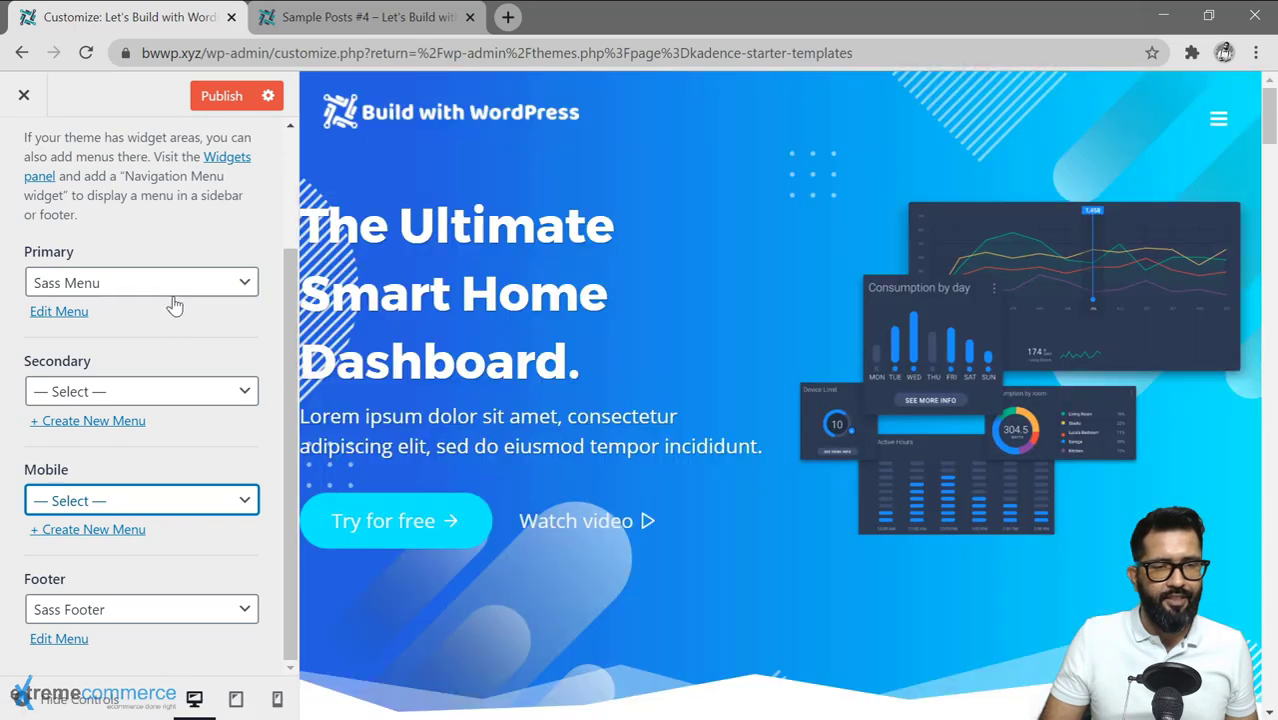
click(1218, 119)
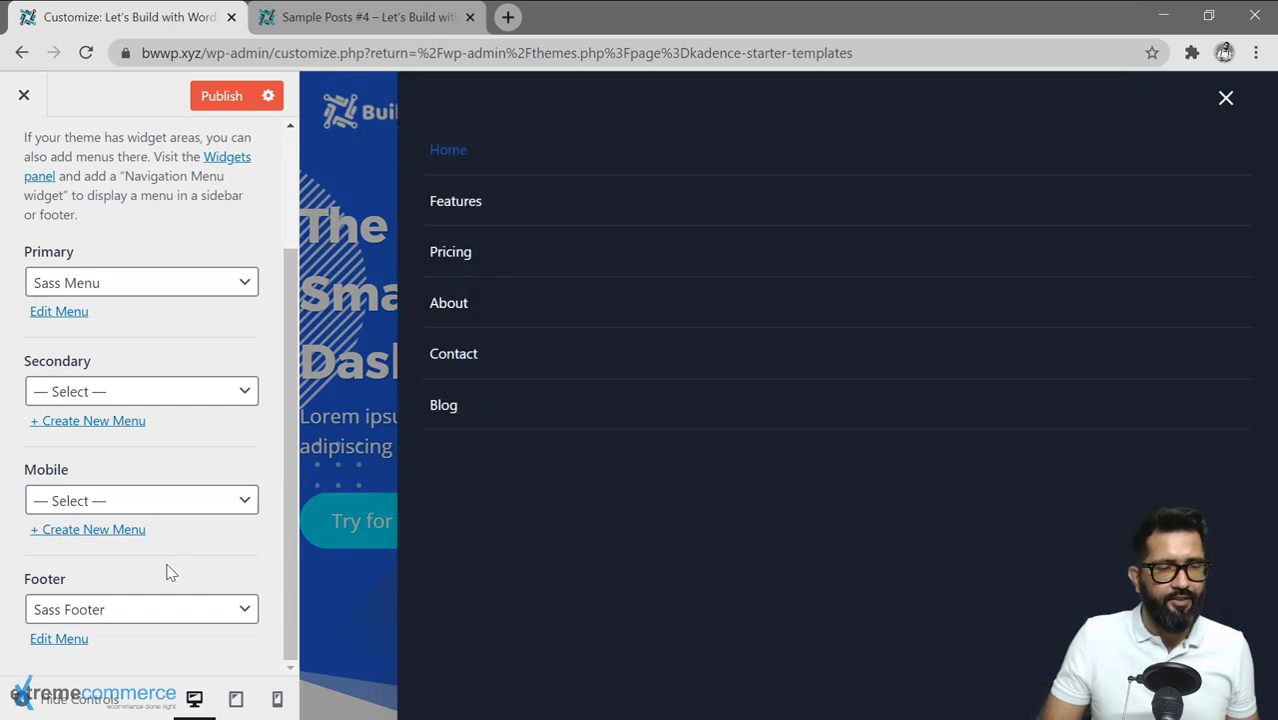
Assign the Footer Navigation menu to the Footer location and check the page footer in the preview
click(136, 610)
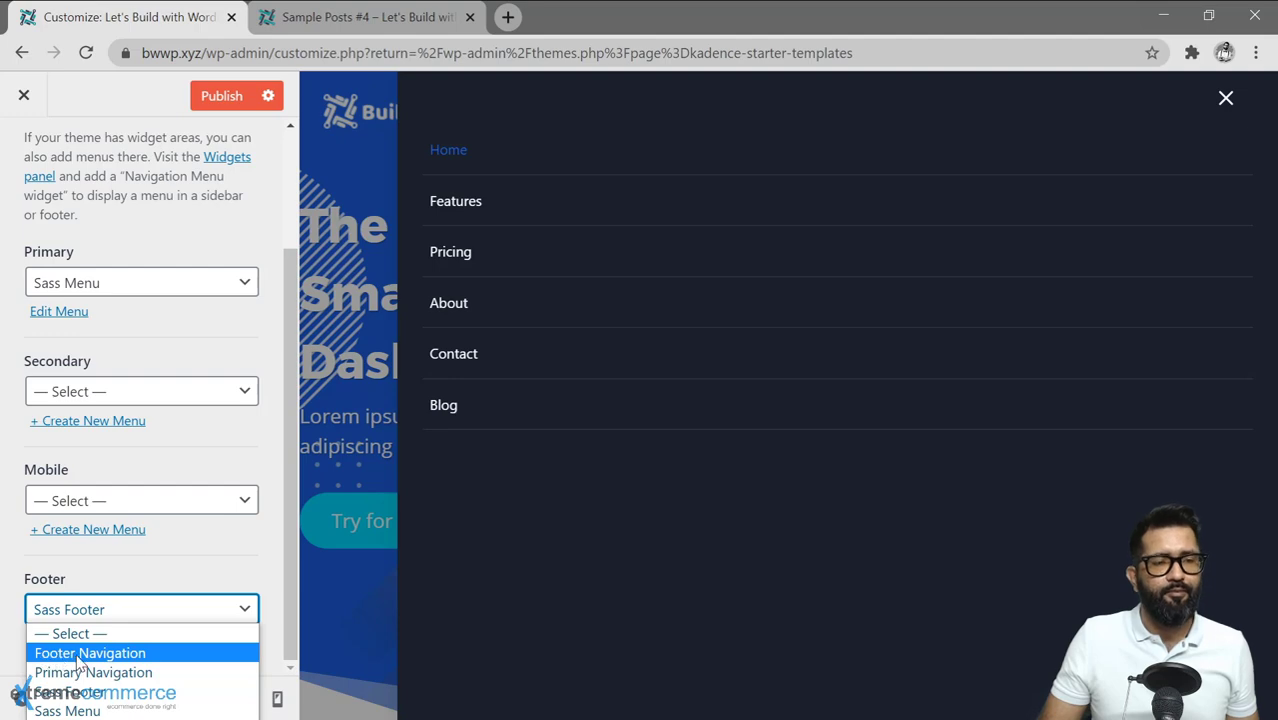
click(159, 657)
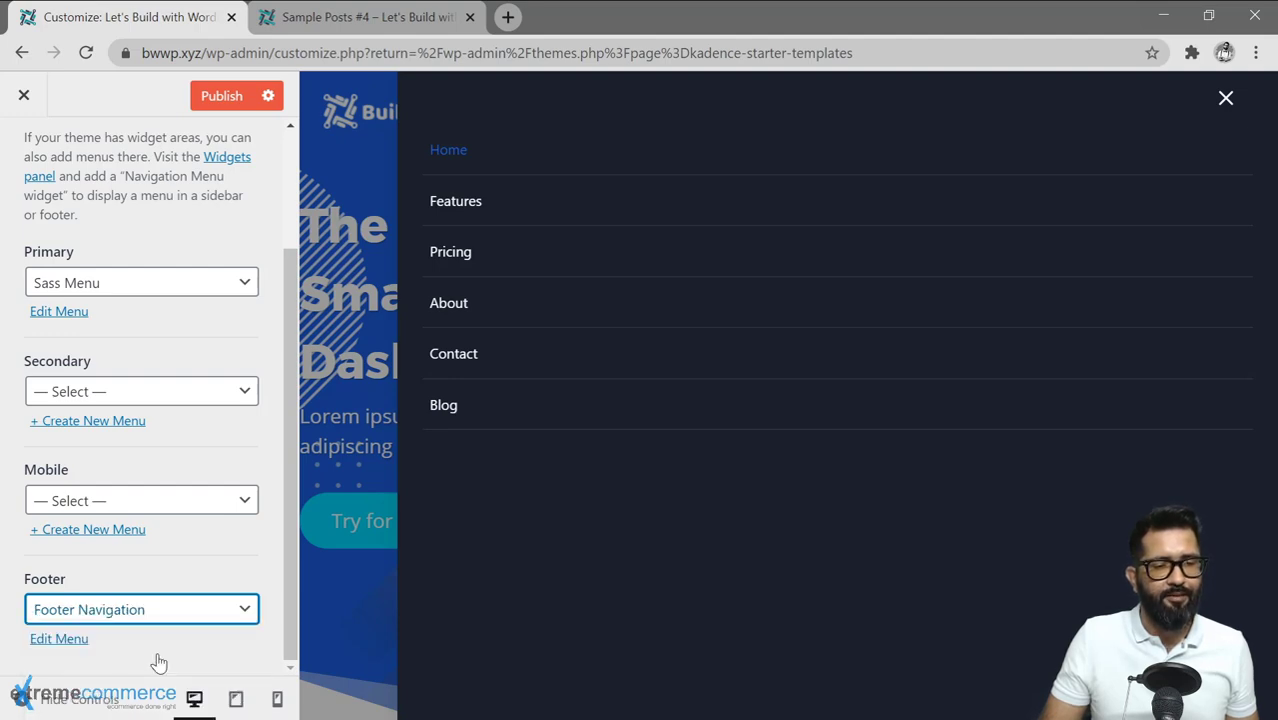
click(1226, 104)
scroll(720, 468, down, 5)
scroll(725, 477, down, 15)
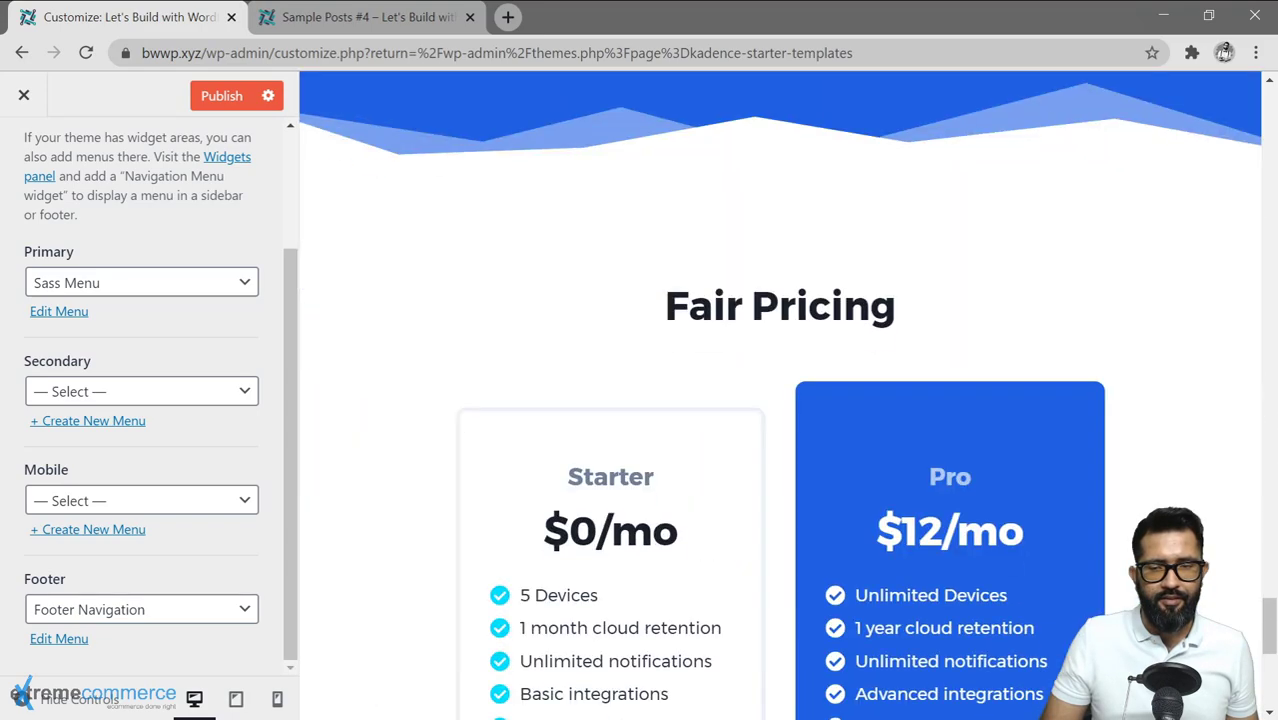
scroll(855, 655, down, 5)
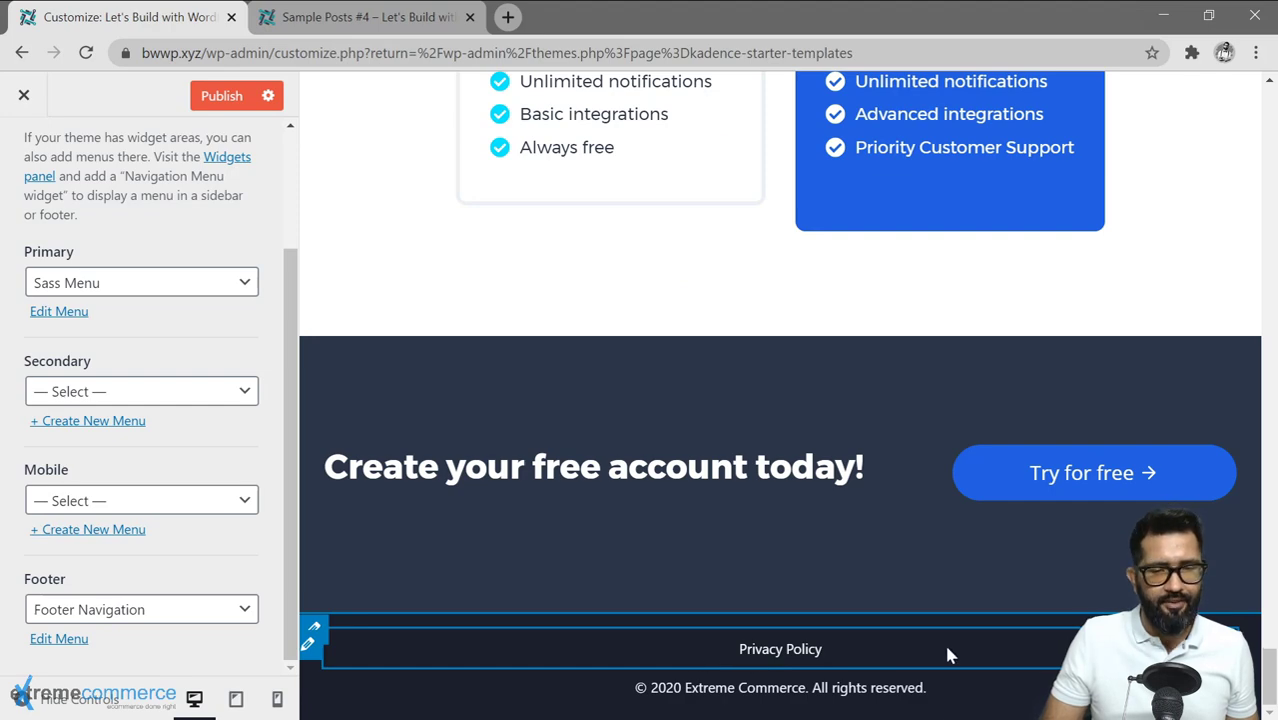
Assign Sass Menu to the Footer location and publish the menu location changes
click(189, 617)
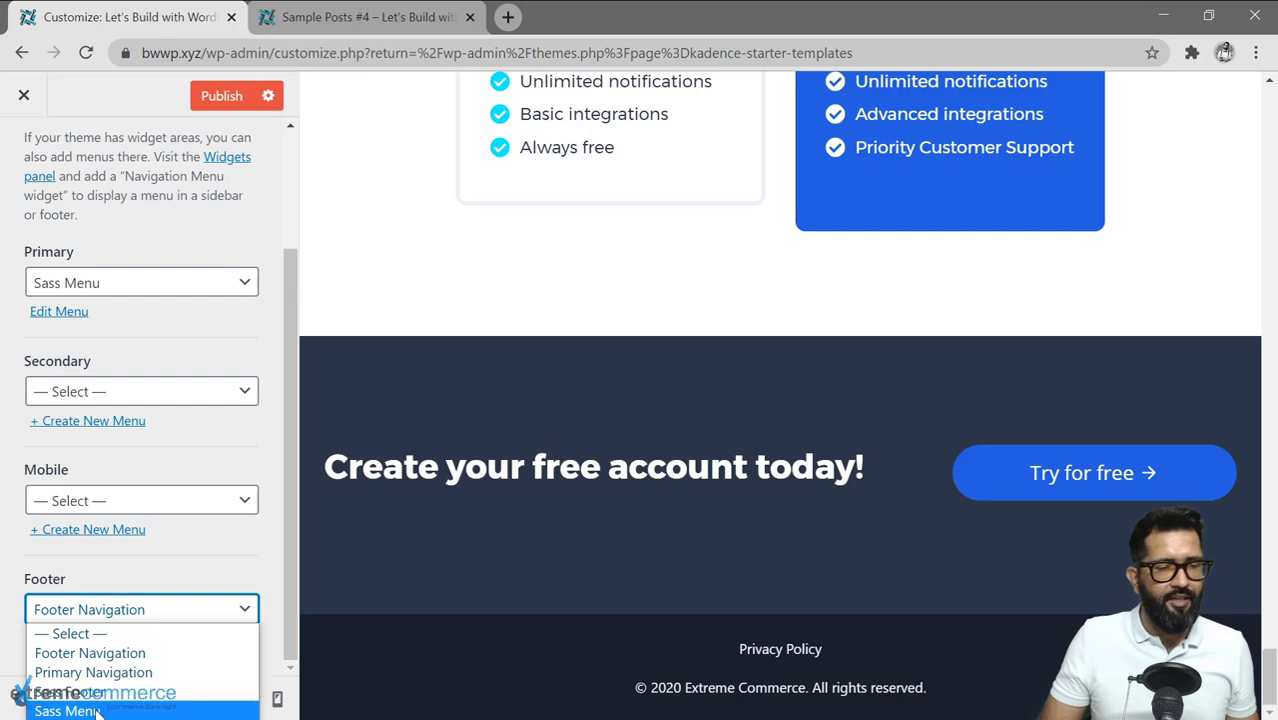
click(97, 710)
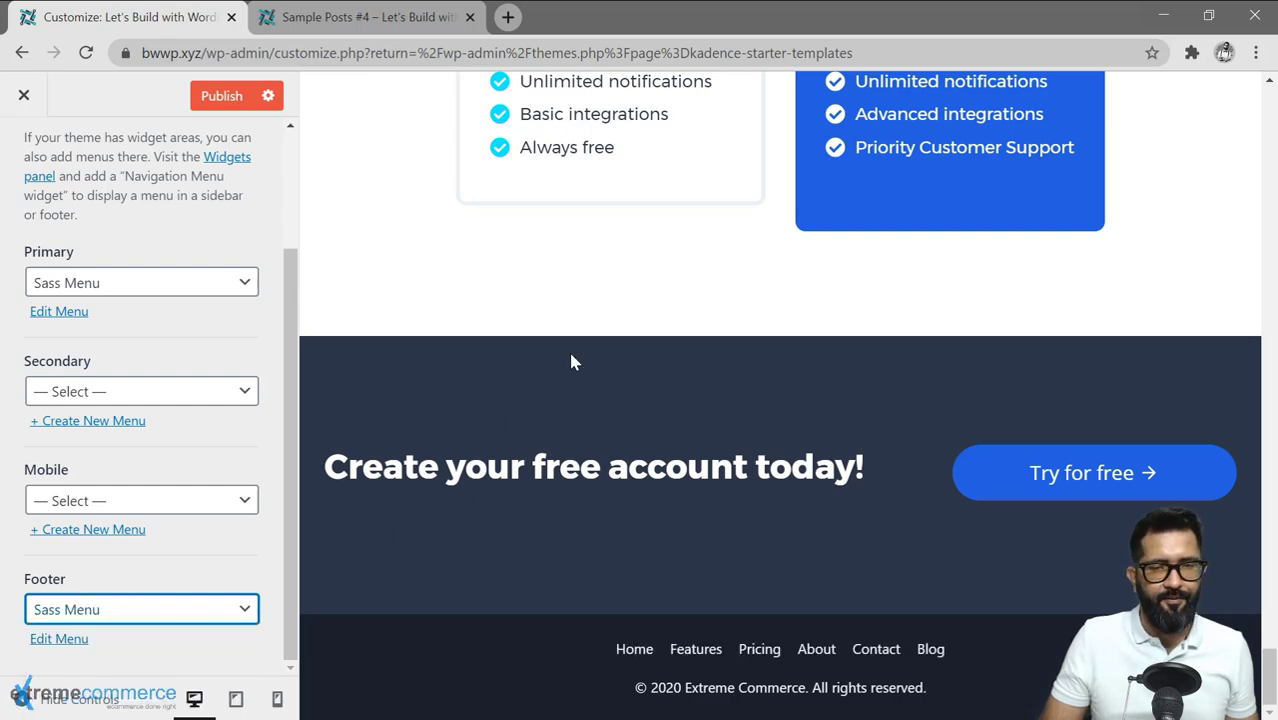
key(ctrl+s)
scroll(638, 291, up, 20)
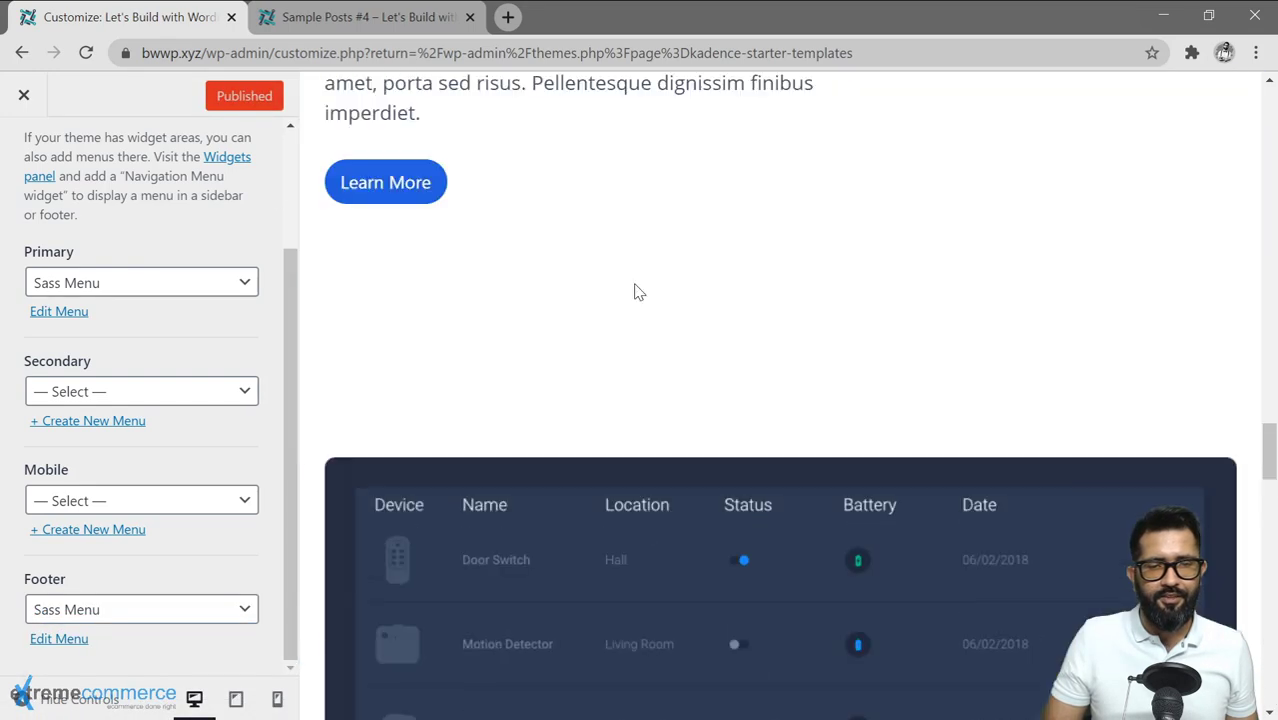
scroll(638, 291, up, 10)
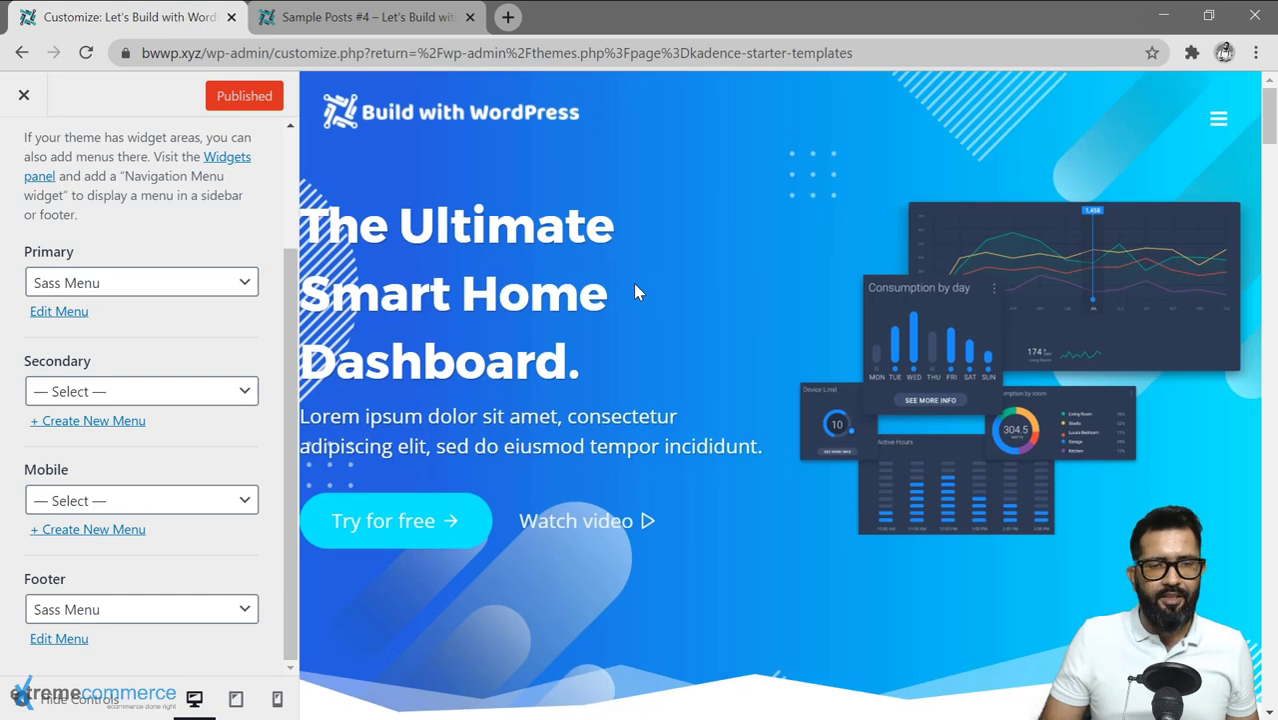
Leave the Customizer and open the list of all pages in the WordPress admin
click(24, 97)
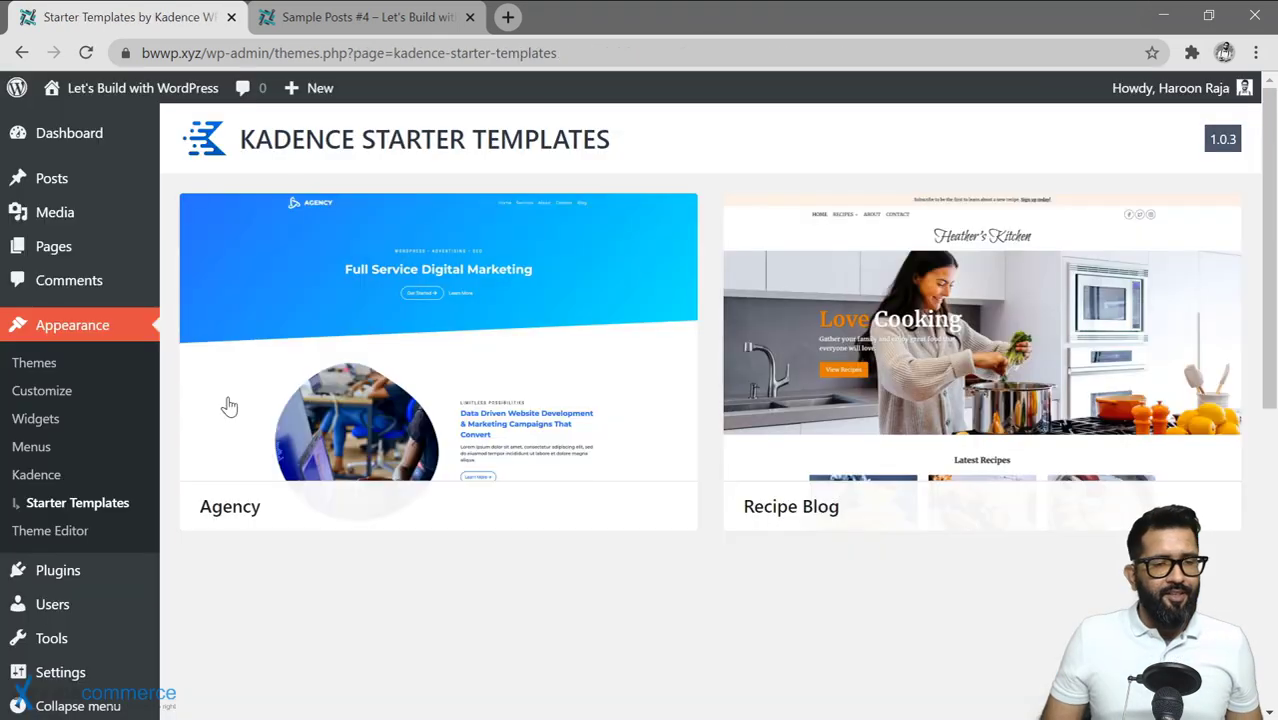
scroll(228, 405, down, 2)
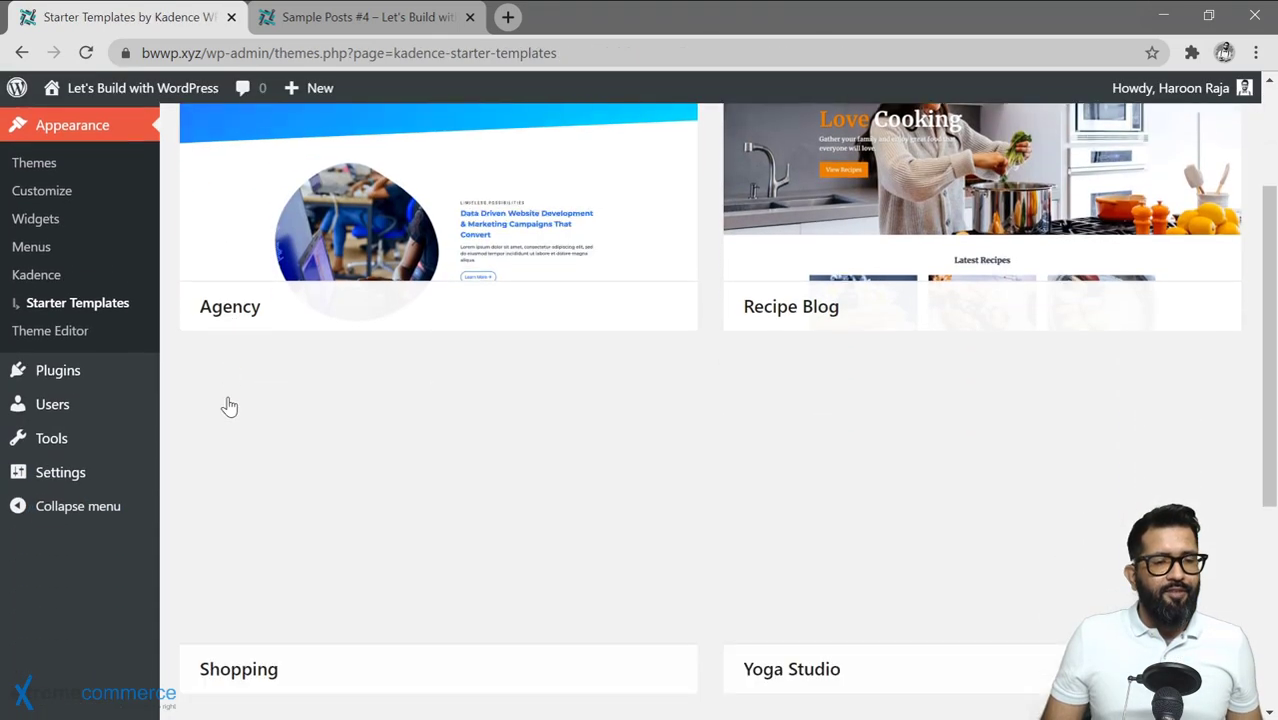
scroll(228, 405, up, 2)
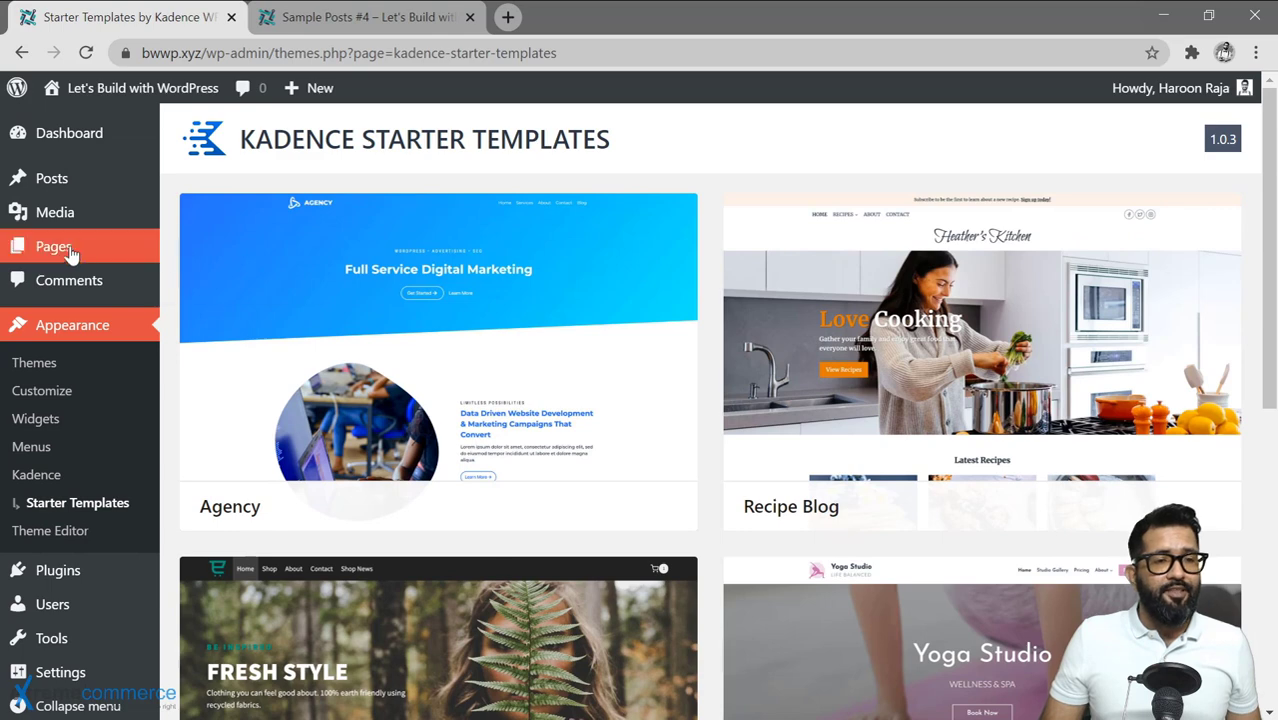
mouse_move(96, 250)
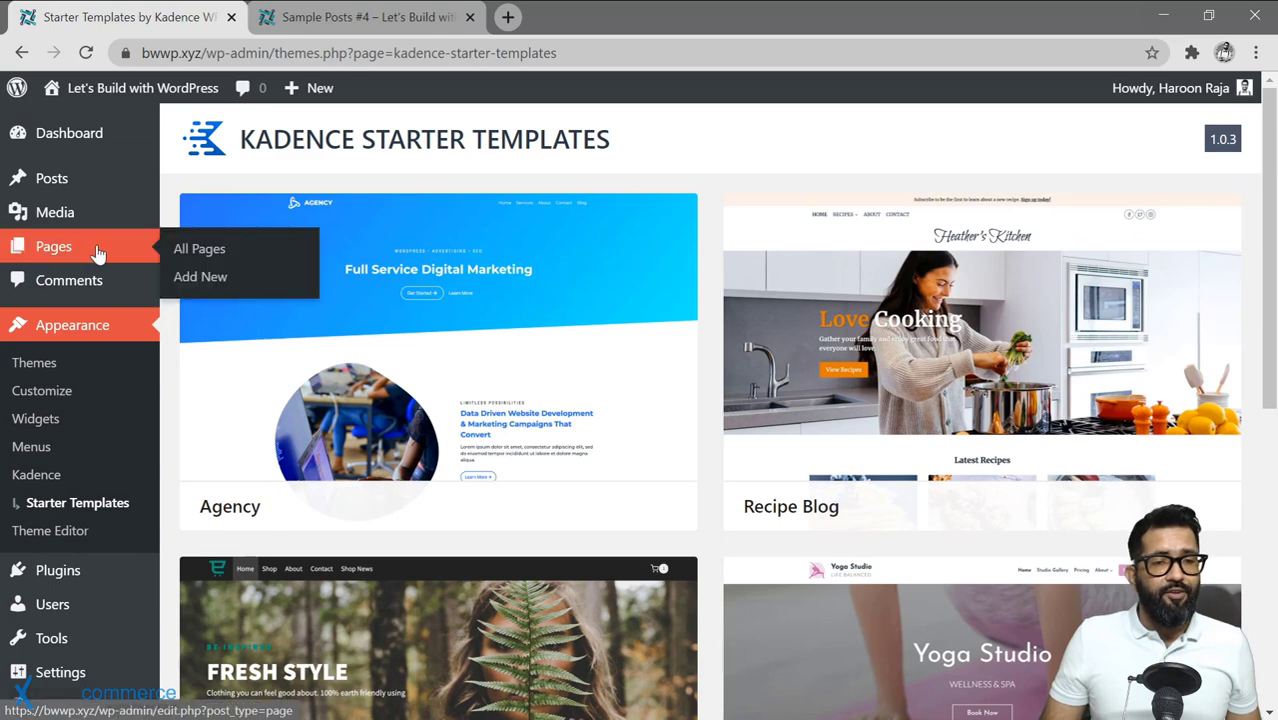
click(213, 256)
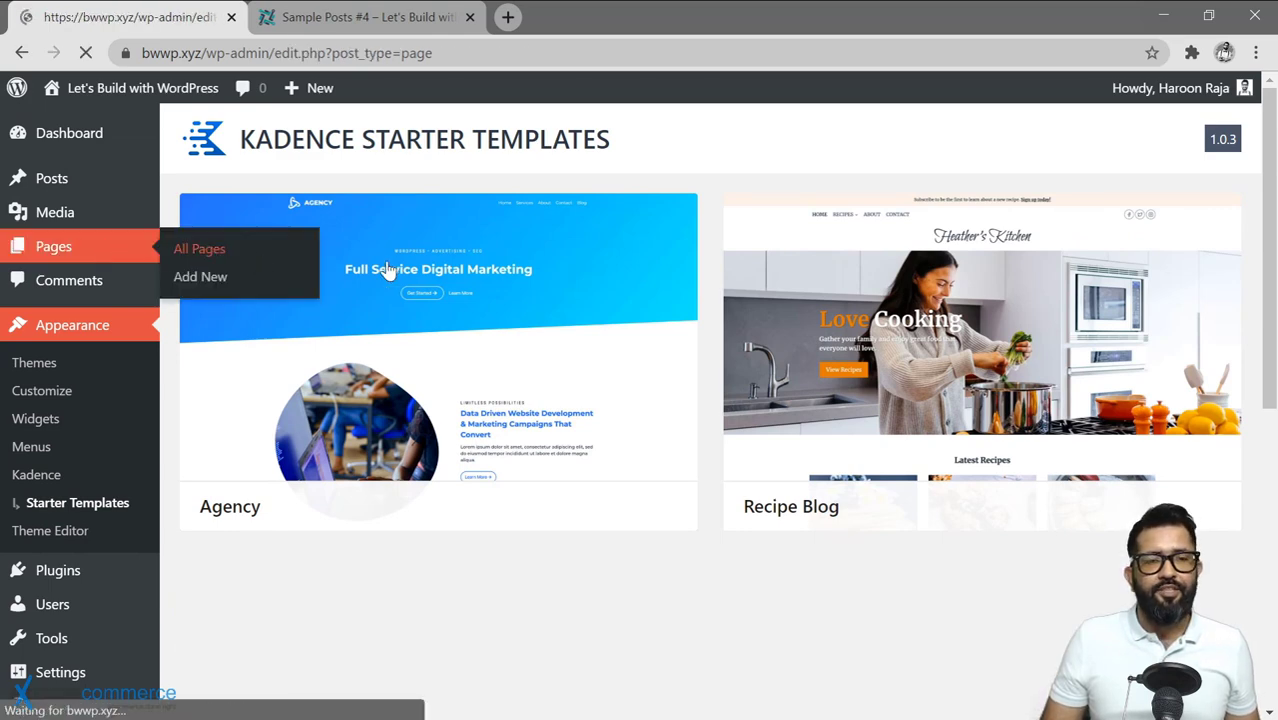
scroll(419, 393, down, 3)
scroll(456, 406, up, 3)
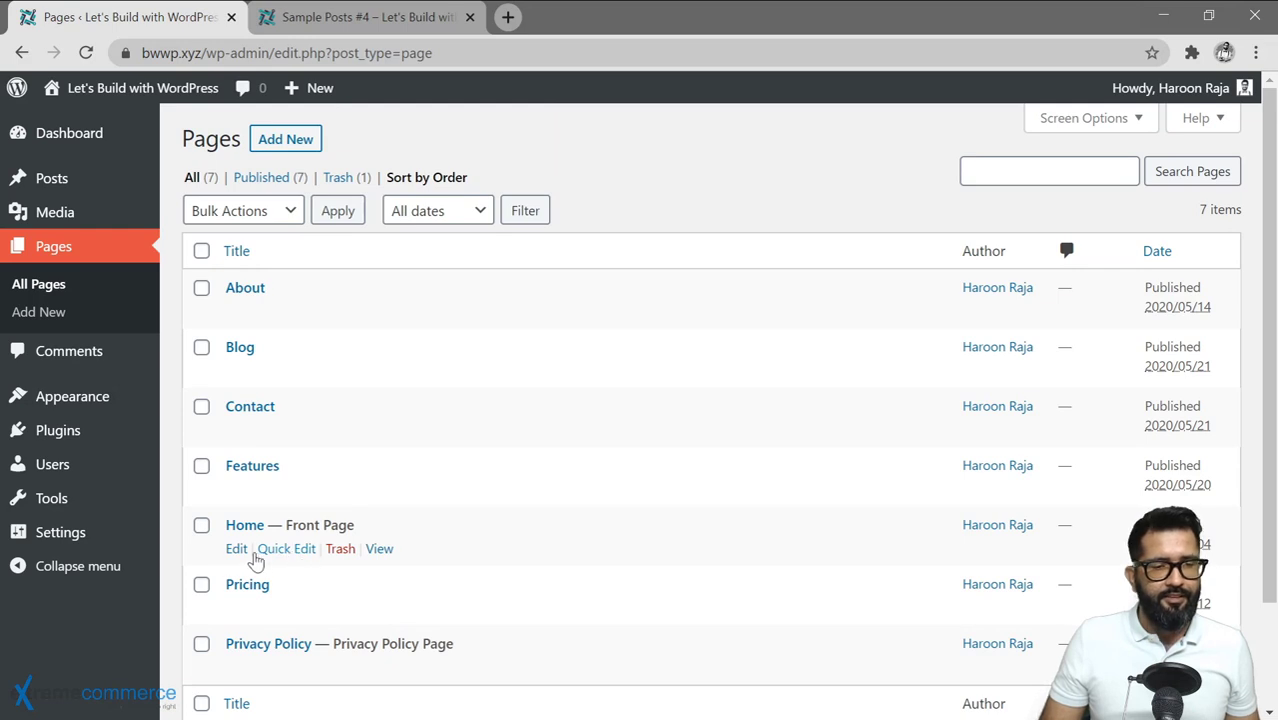
Open the Home page for editing in a new browser tab and select its two-column hero Row Layout block
right_click(240, 556)
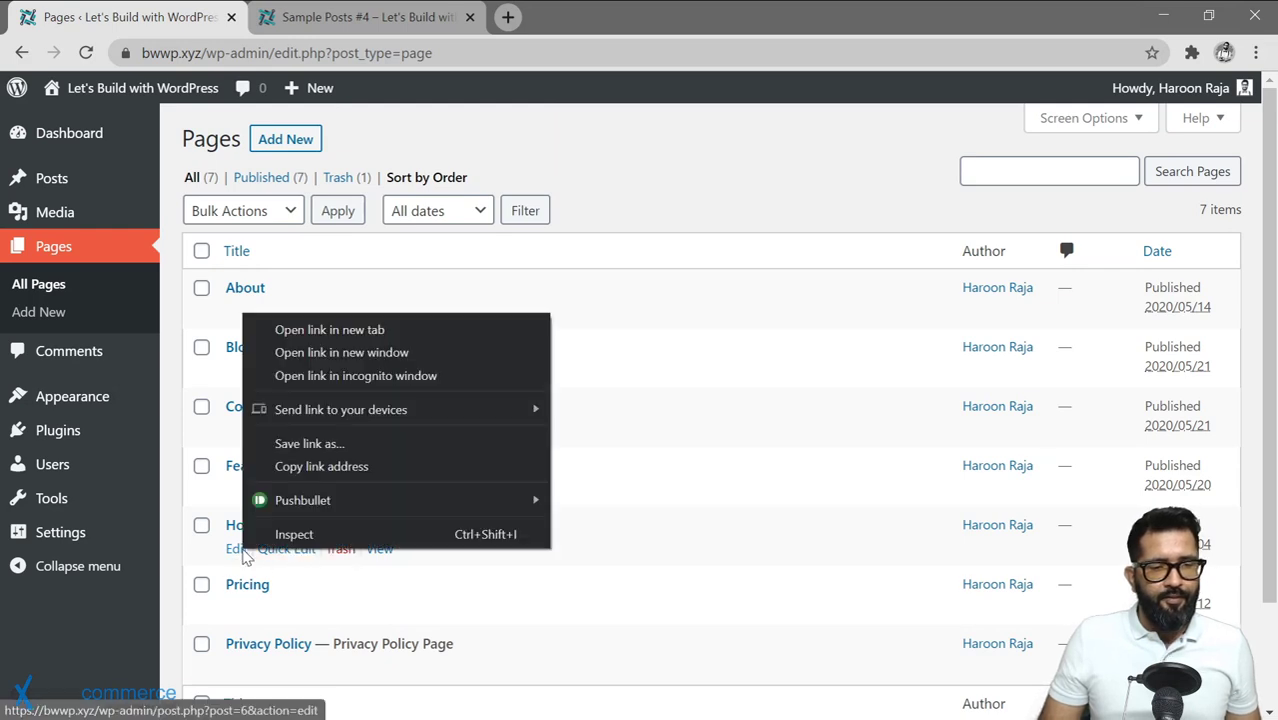
click(333, 332)
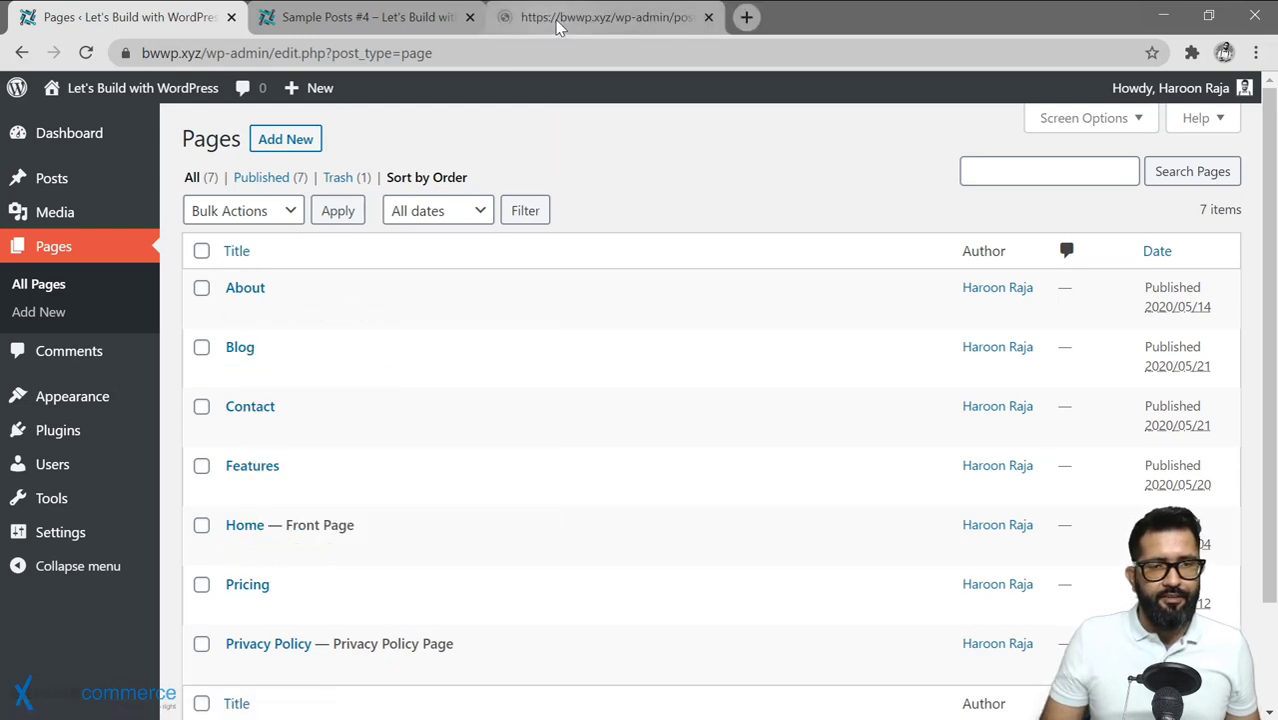
click(558, 23)
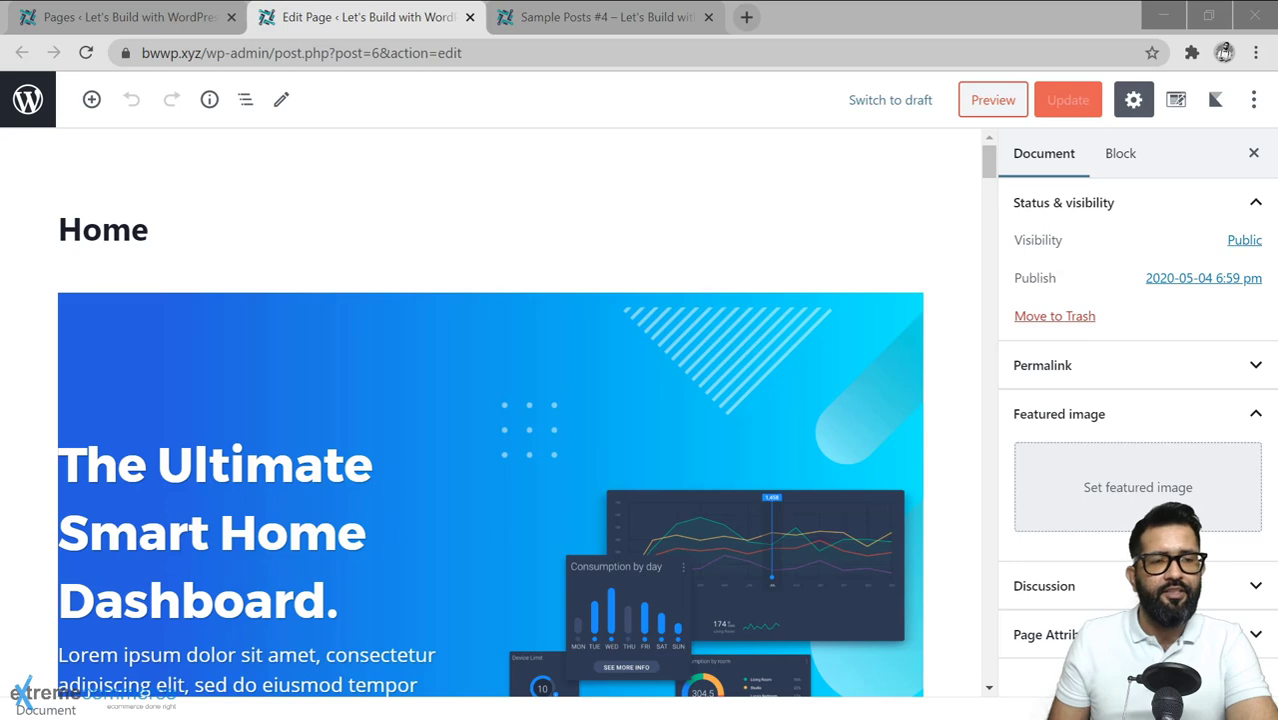
click(150, 230)
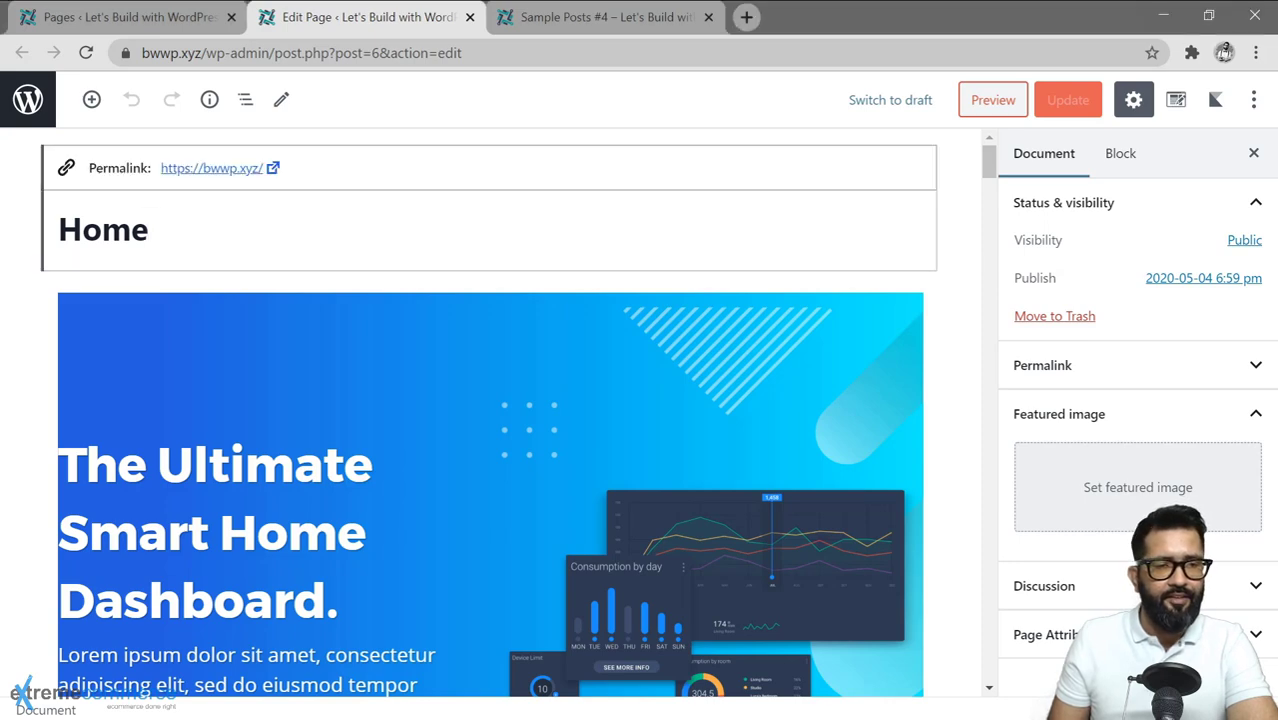
click(397, 405)
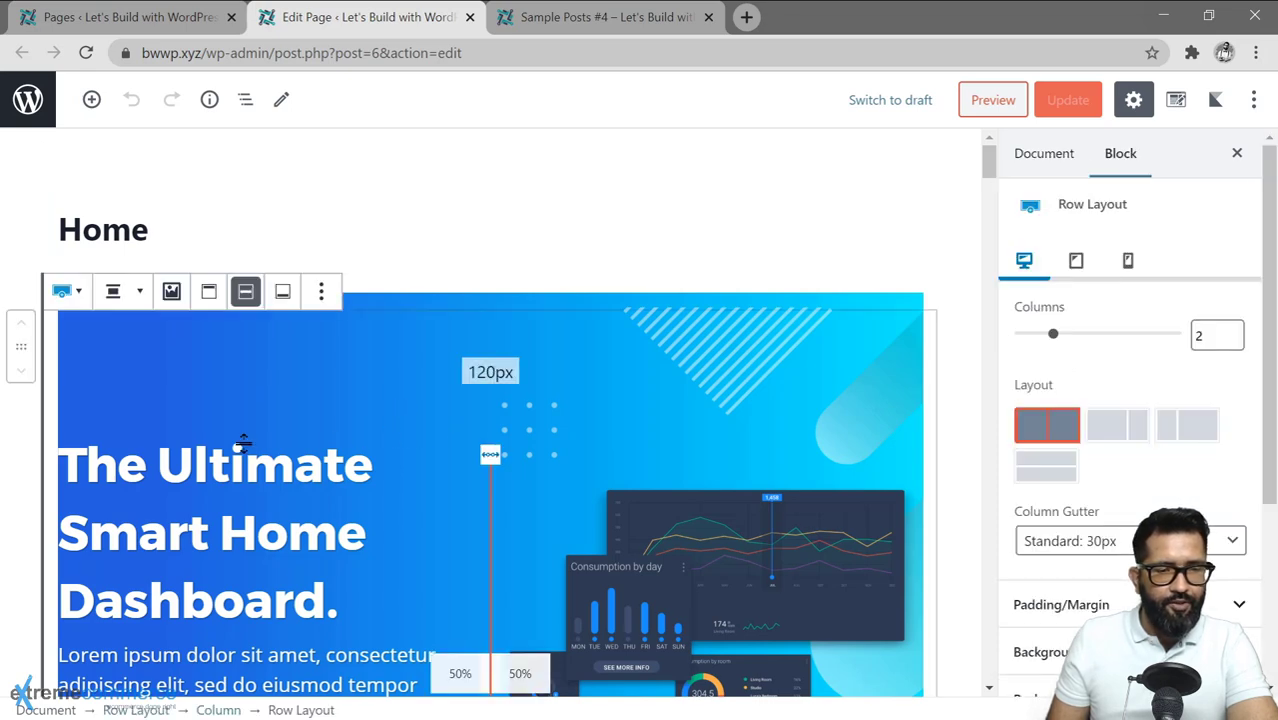
scroll(114, 314, down, 2)
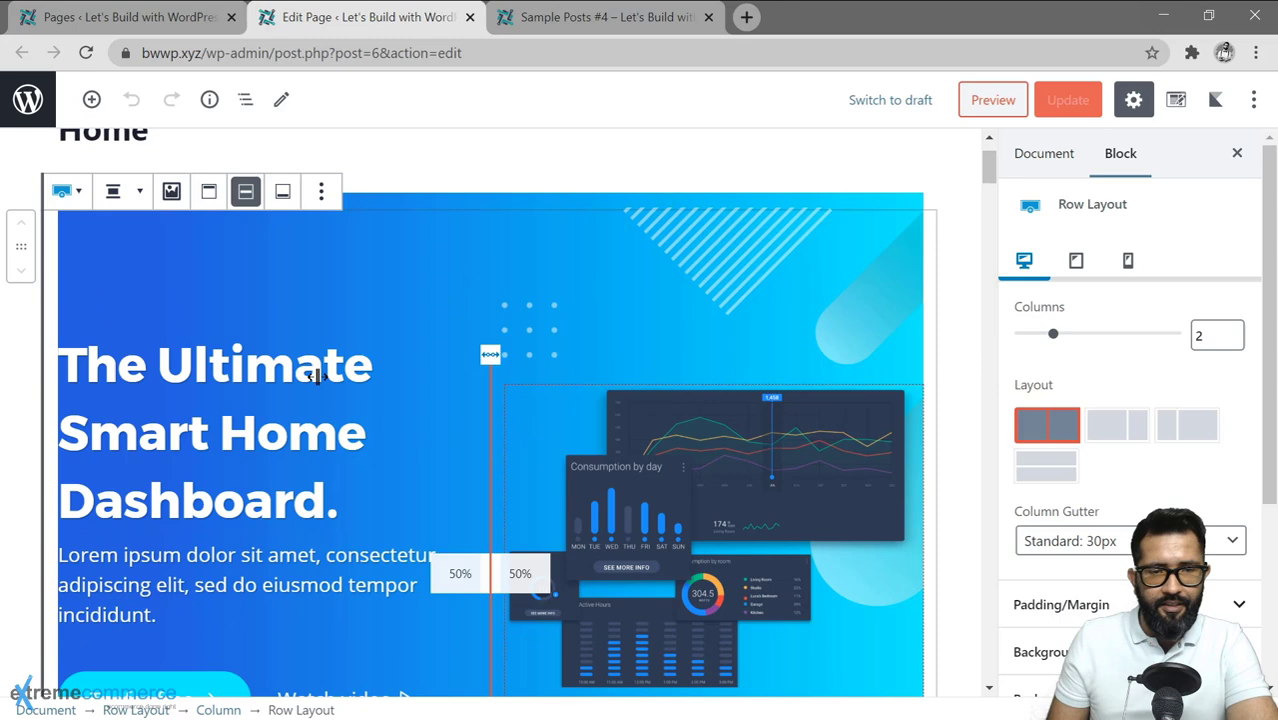
Open the block inserter and examine the most used blocks and the Common Blocks category
click(91, 99)
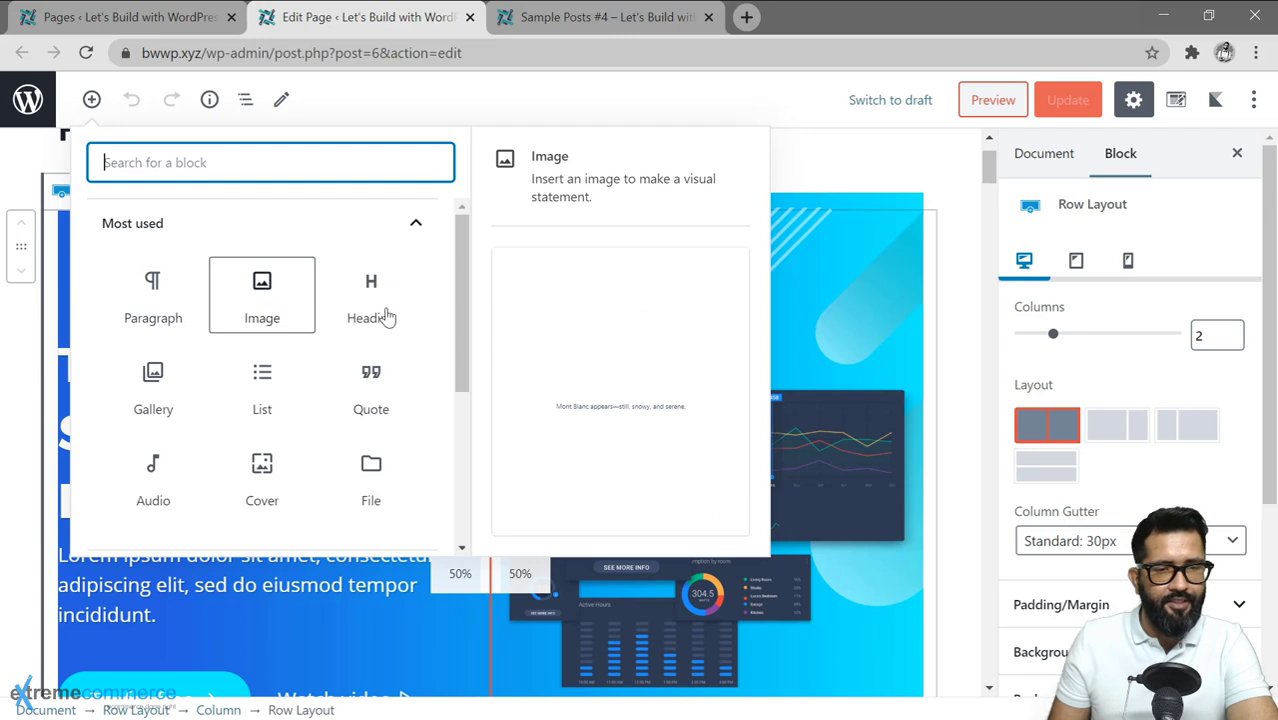
scroll(386, 316, down, 1)
scroll(386, 316, down, 1)
scroll(386, 316, up, 1)
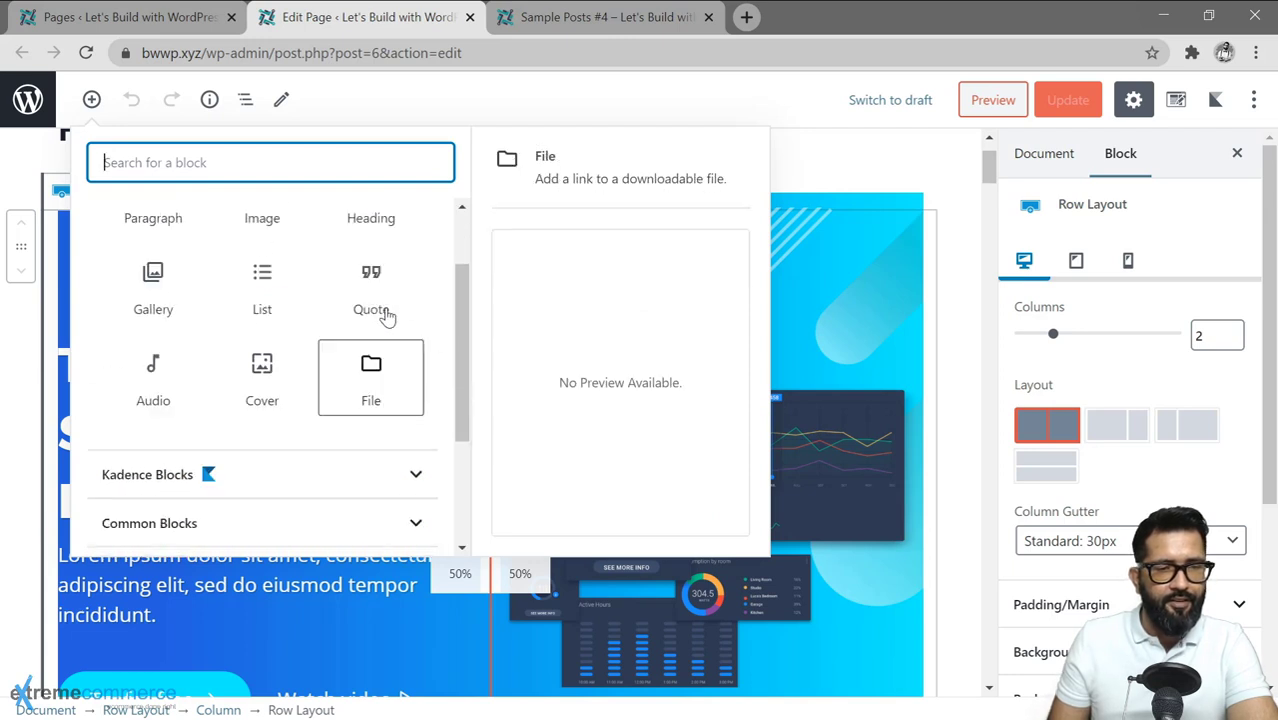
scroll(386, 316, down, 2)
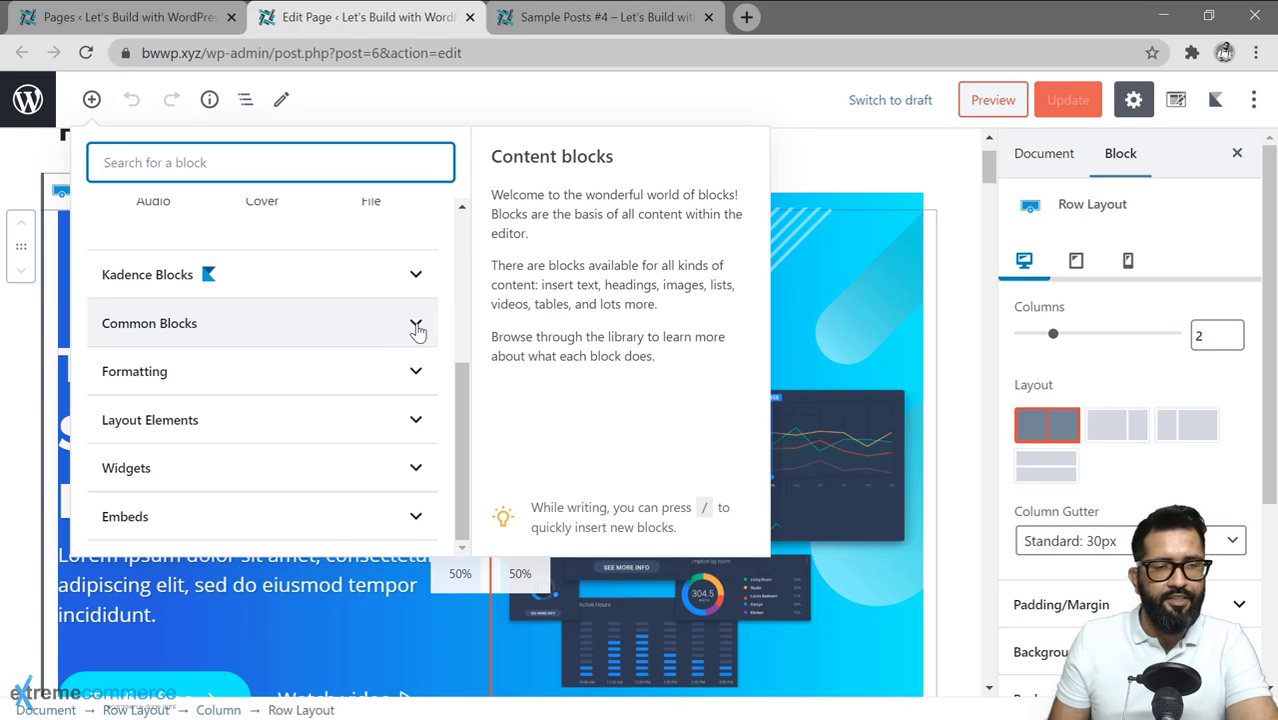
click(416, 326)
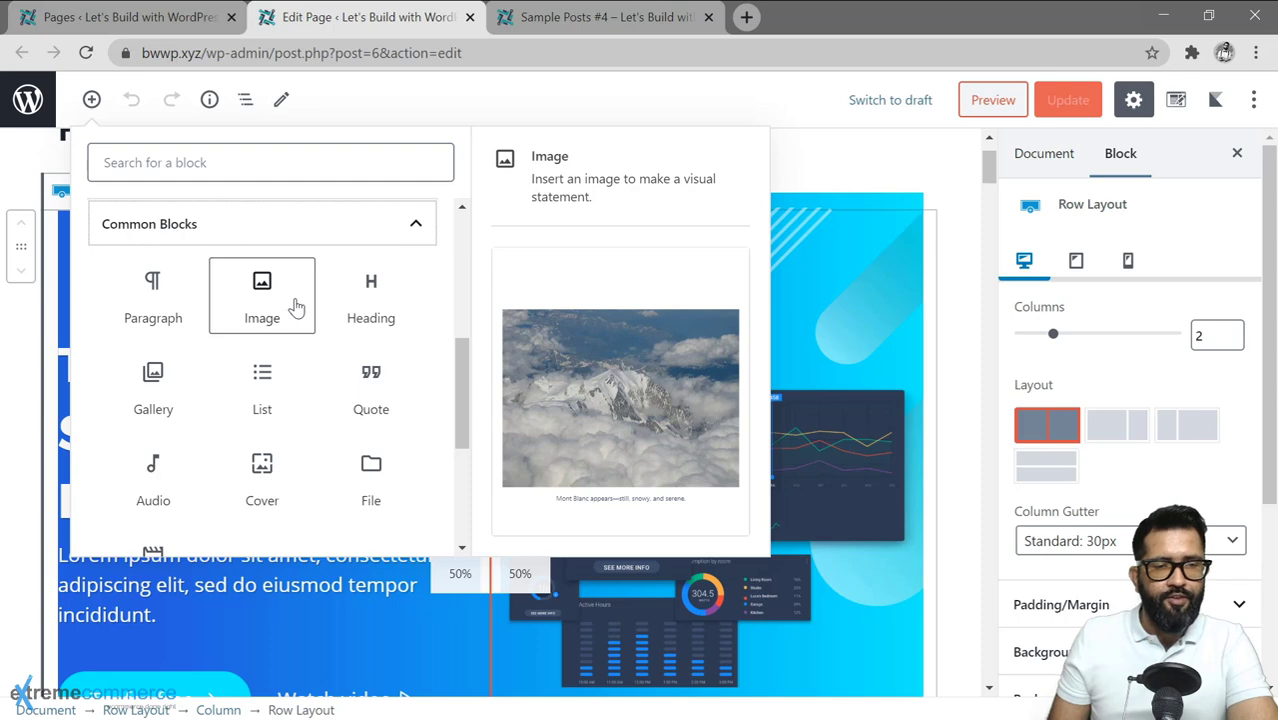
scroll(296, 307, up, 2)
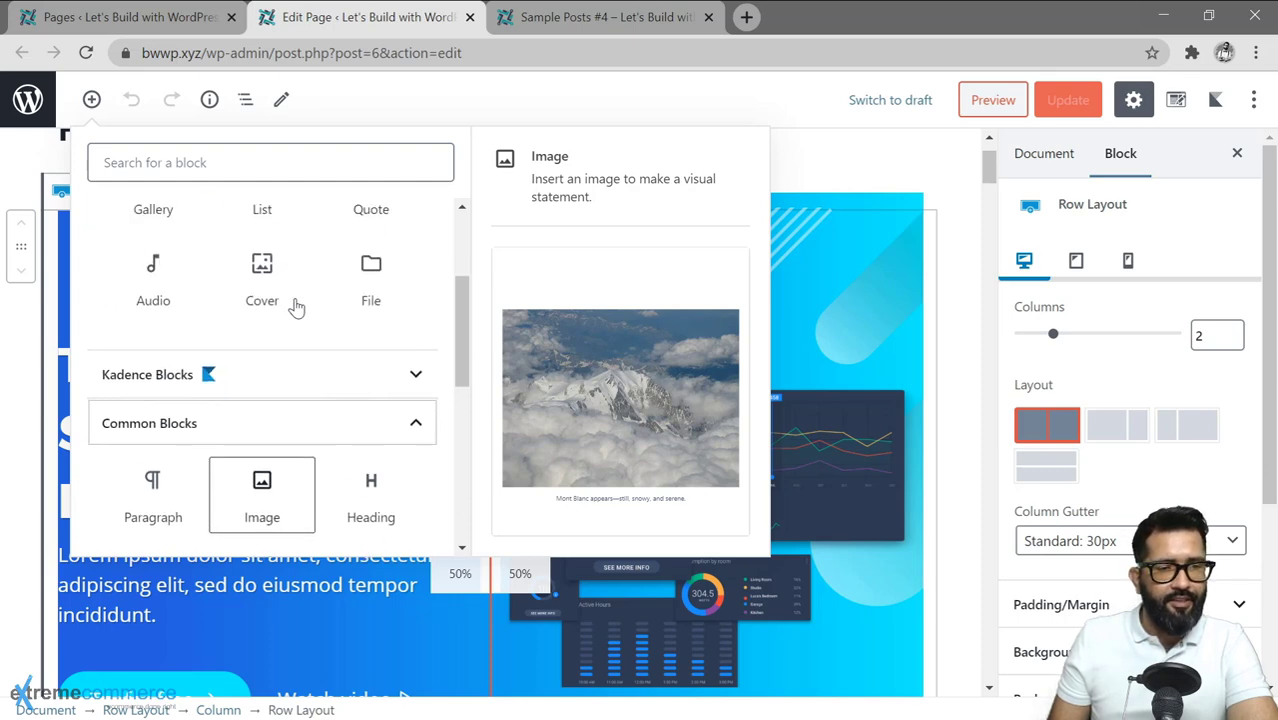
Expand the Kadence Blocks category in the block inserter and examine the blocks it offers
click(416, 378)
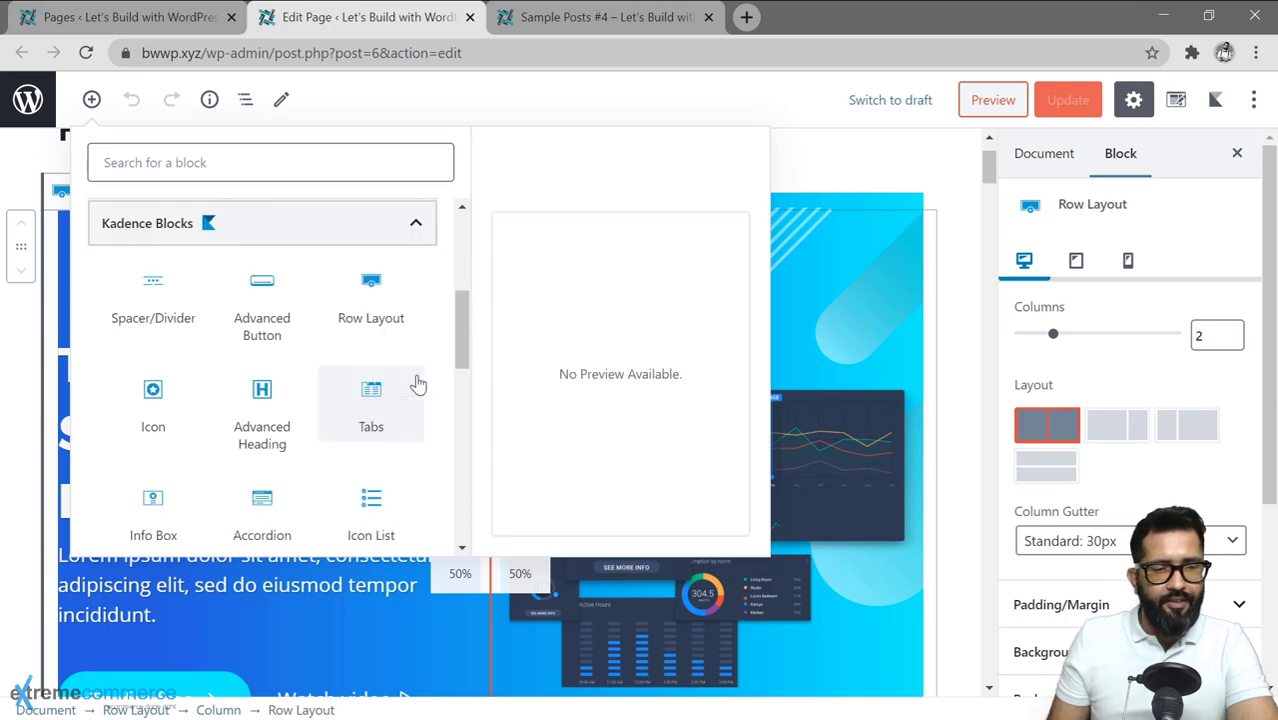
scroll(374, 400, down, 2)
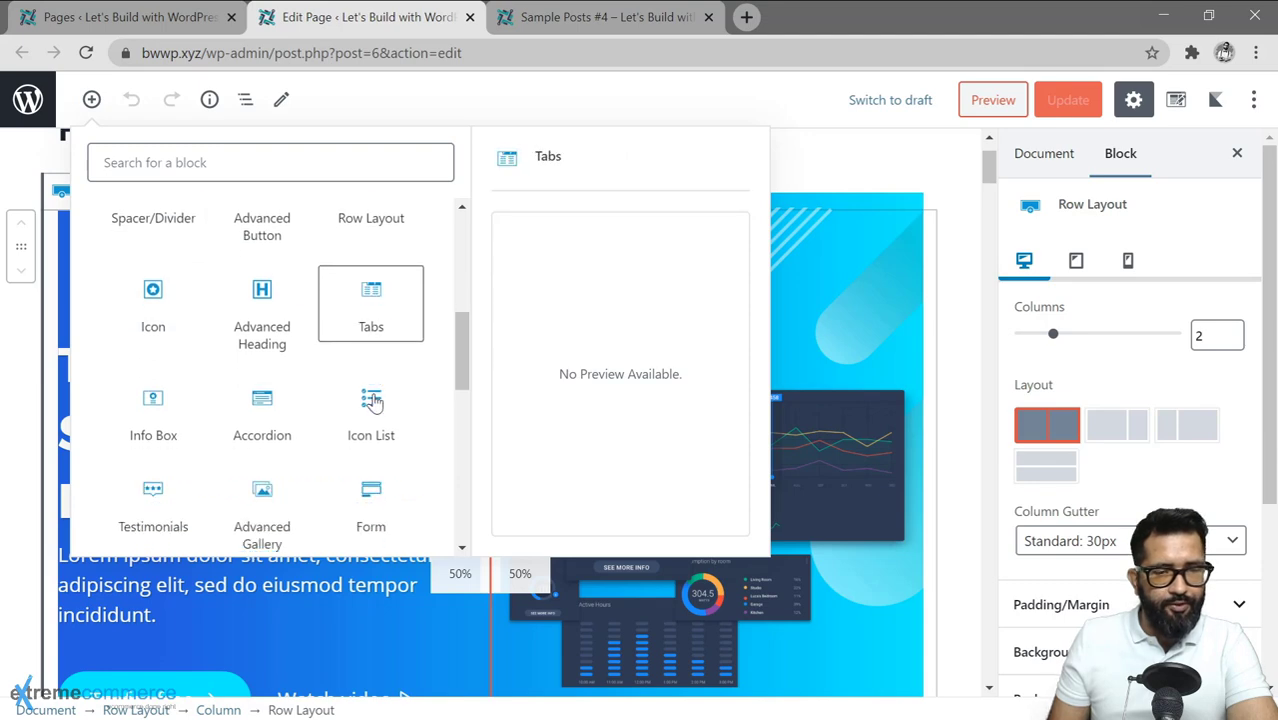
scroll(385, 390, up, 2)
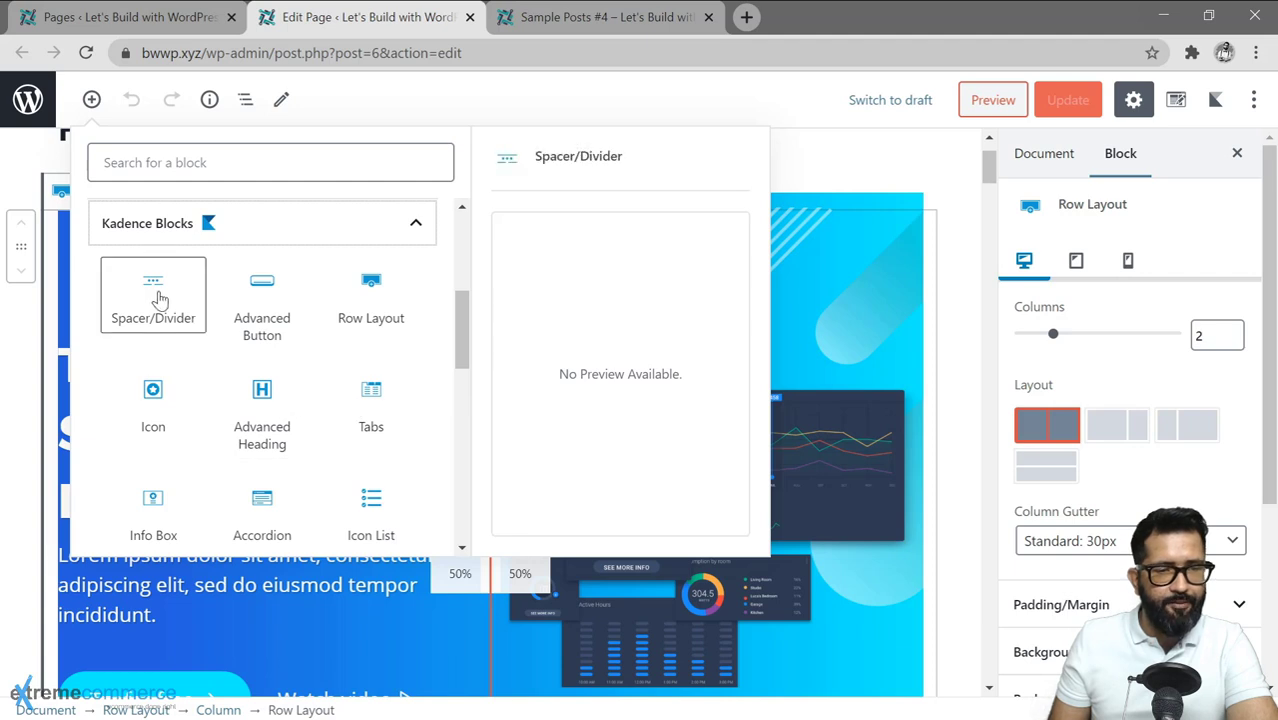
scroll(326, 392, down, 1)
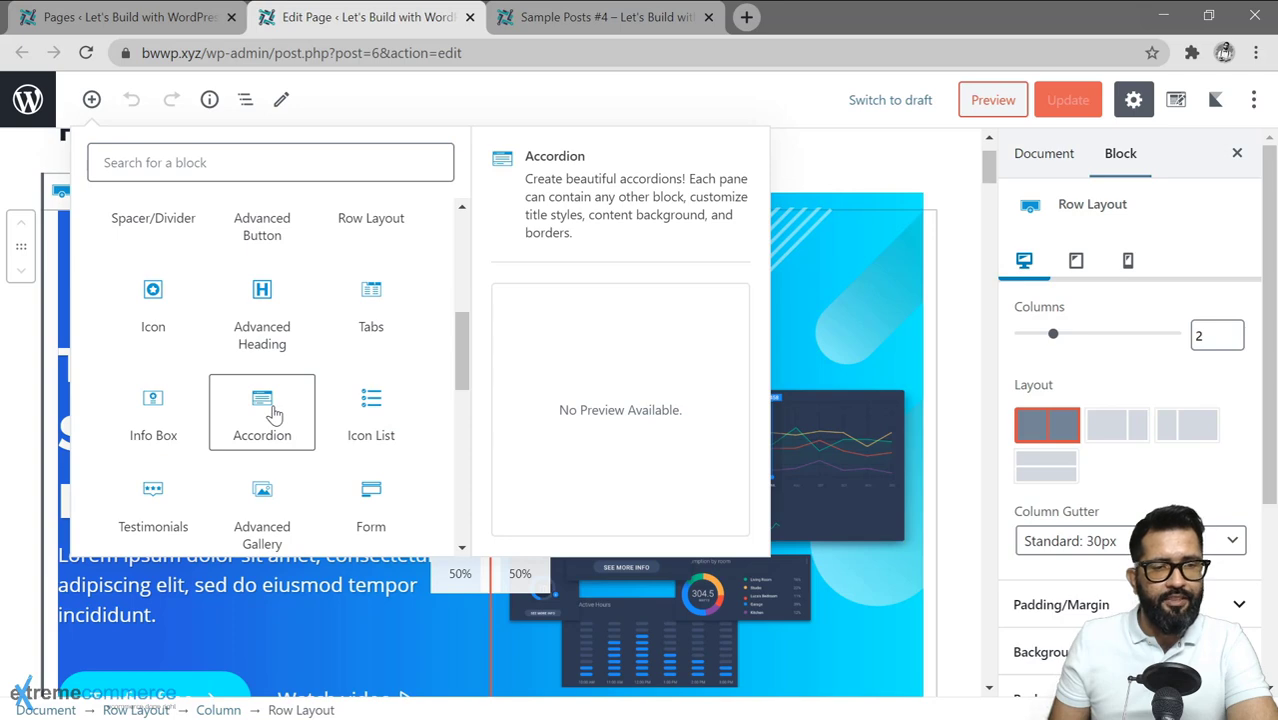
scroll(275, 413, up, 1)
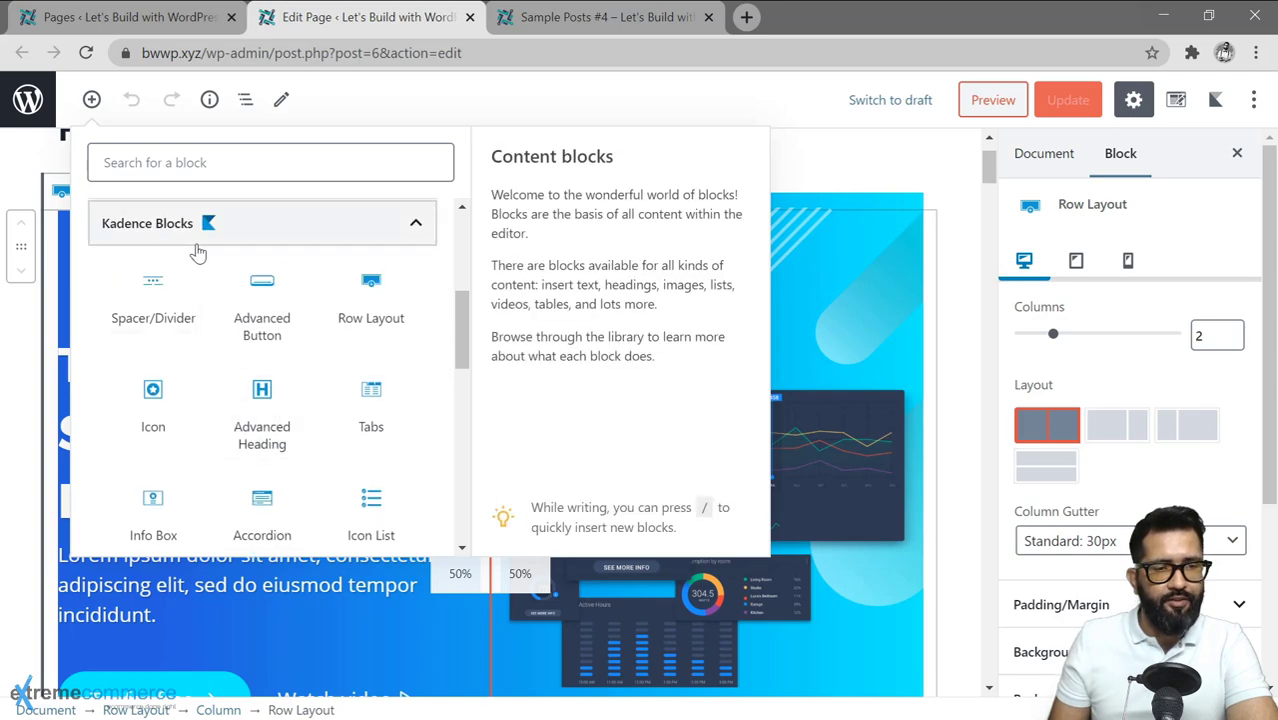
Examine the blocks in the Formatting and Layout Elements categories and close the block inserter
scroll(283, 415, down, 5)
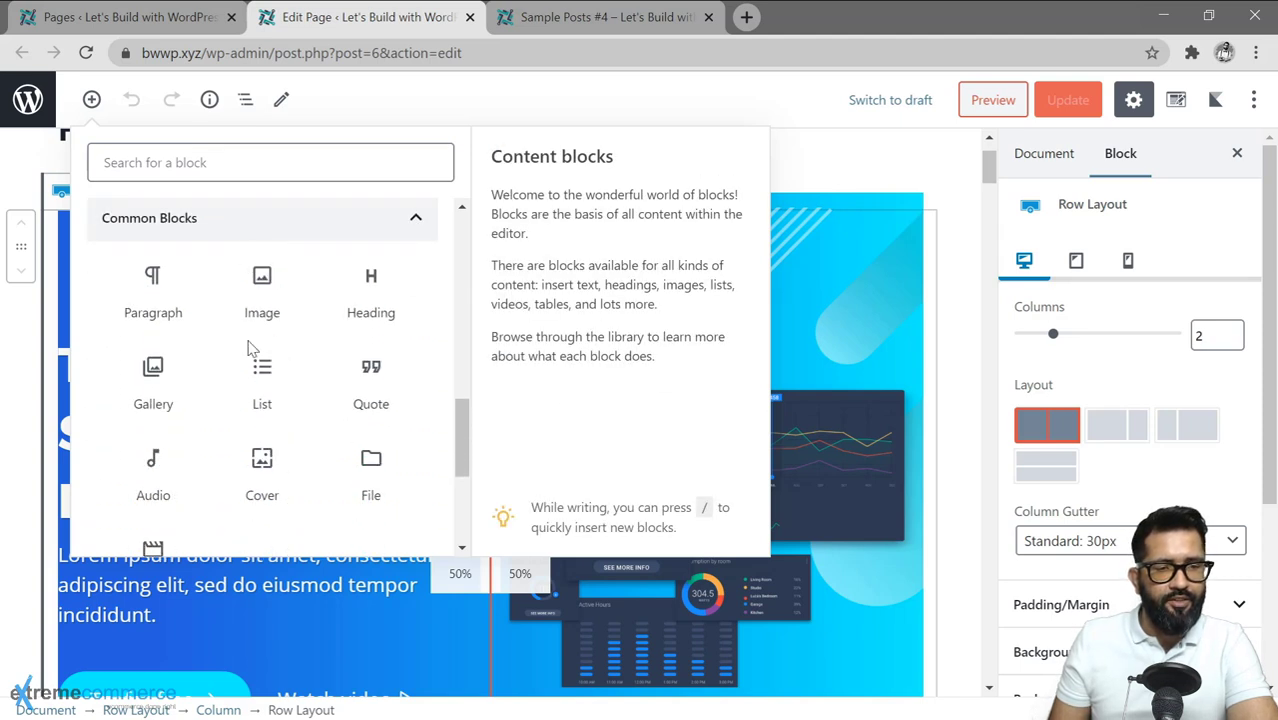
scroll(290, 380, down, 3)
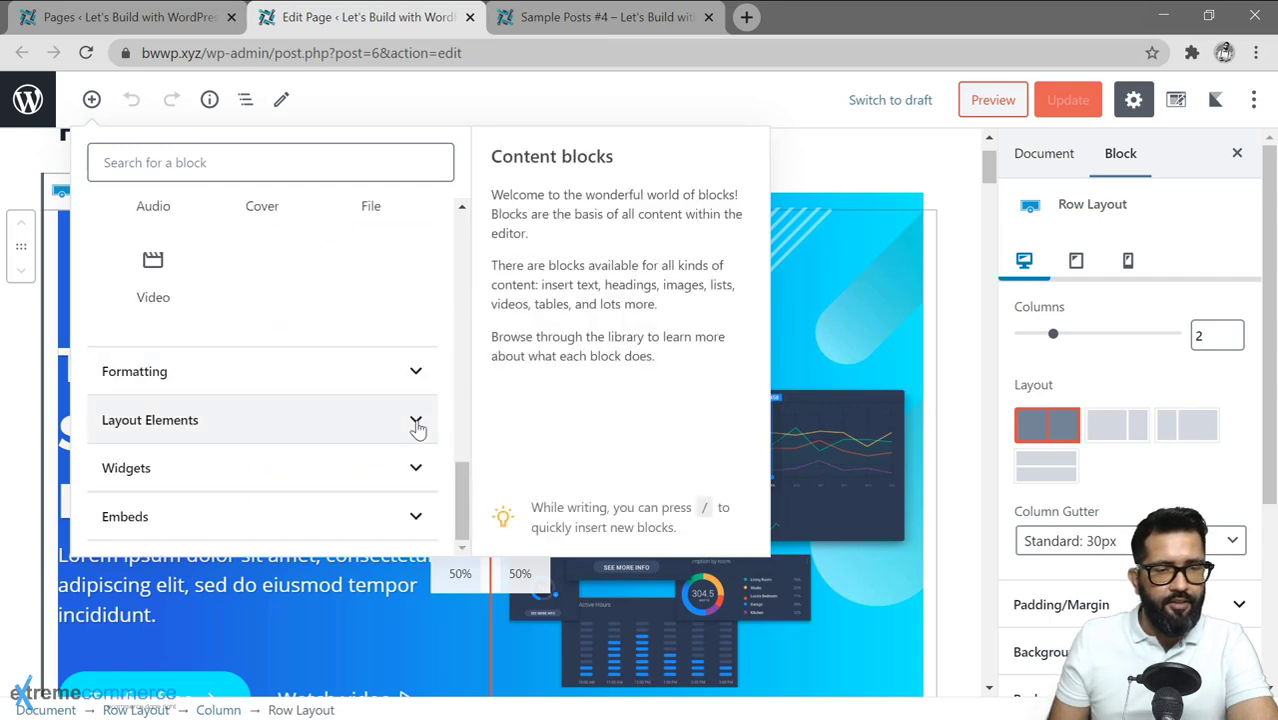
click(416, 374)
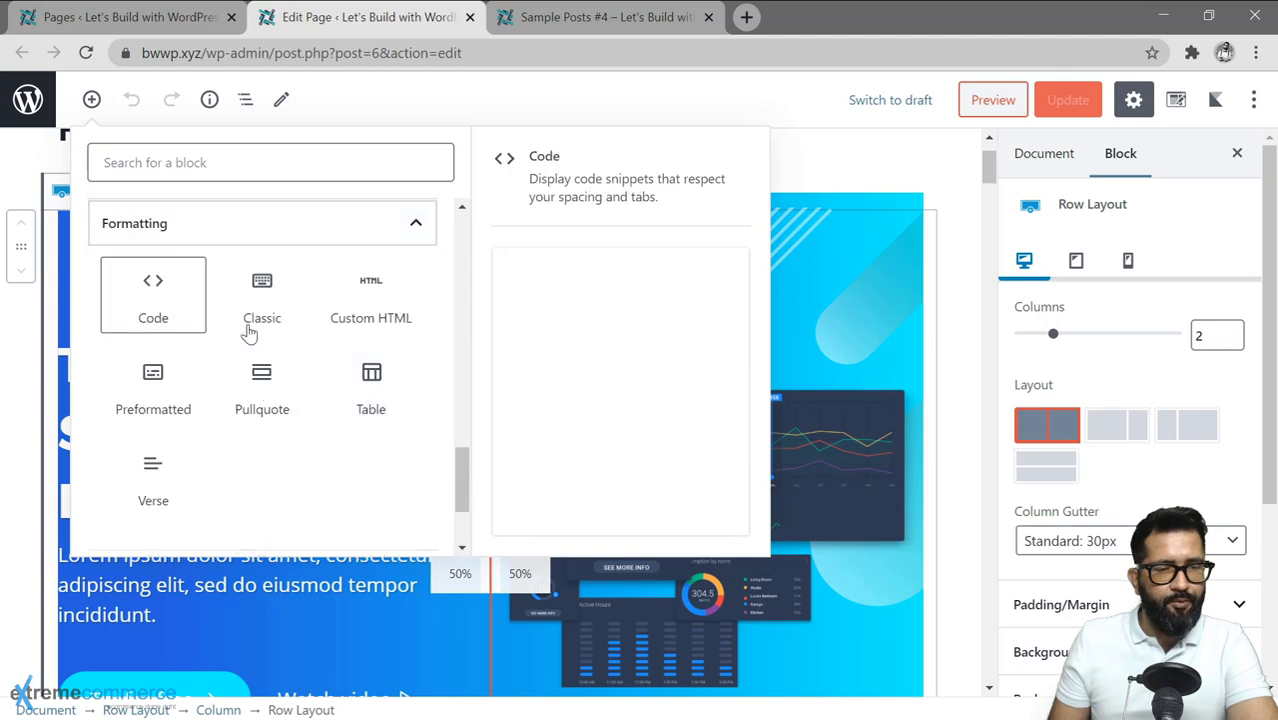
scroll(248, 334, down, 2)
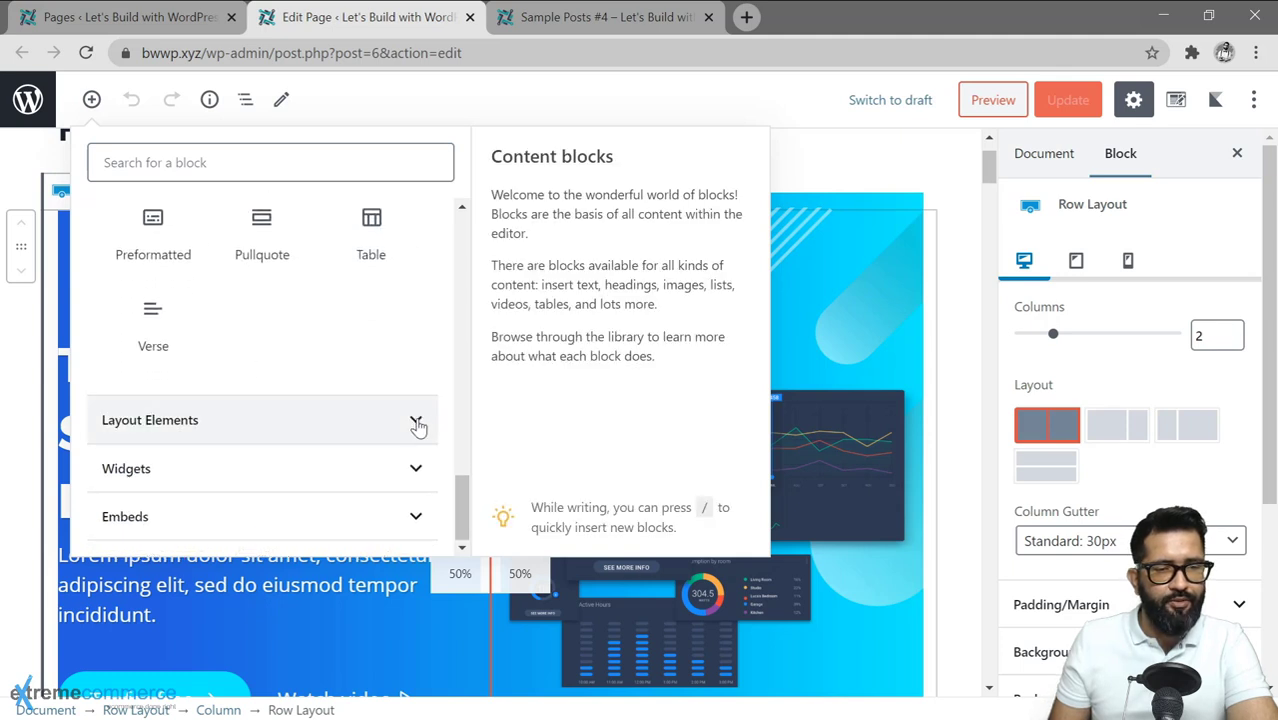
click(416, 423)
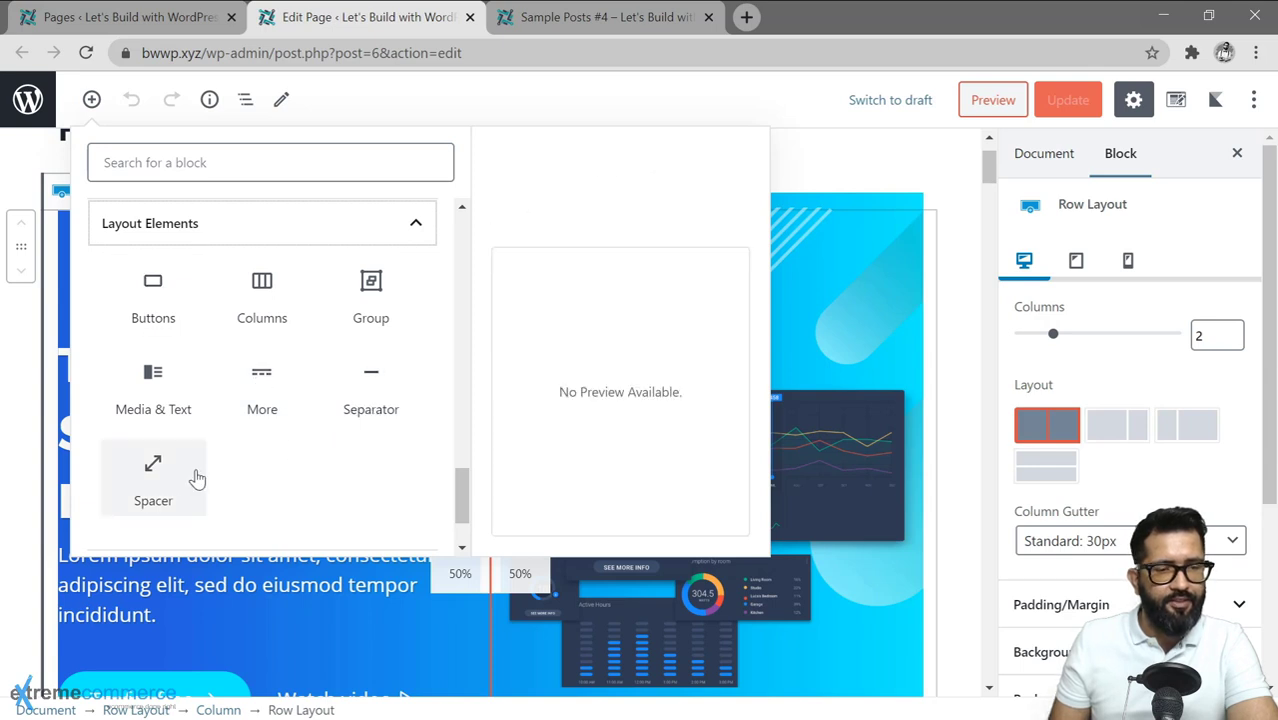
click(414, 226)
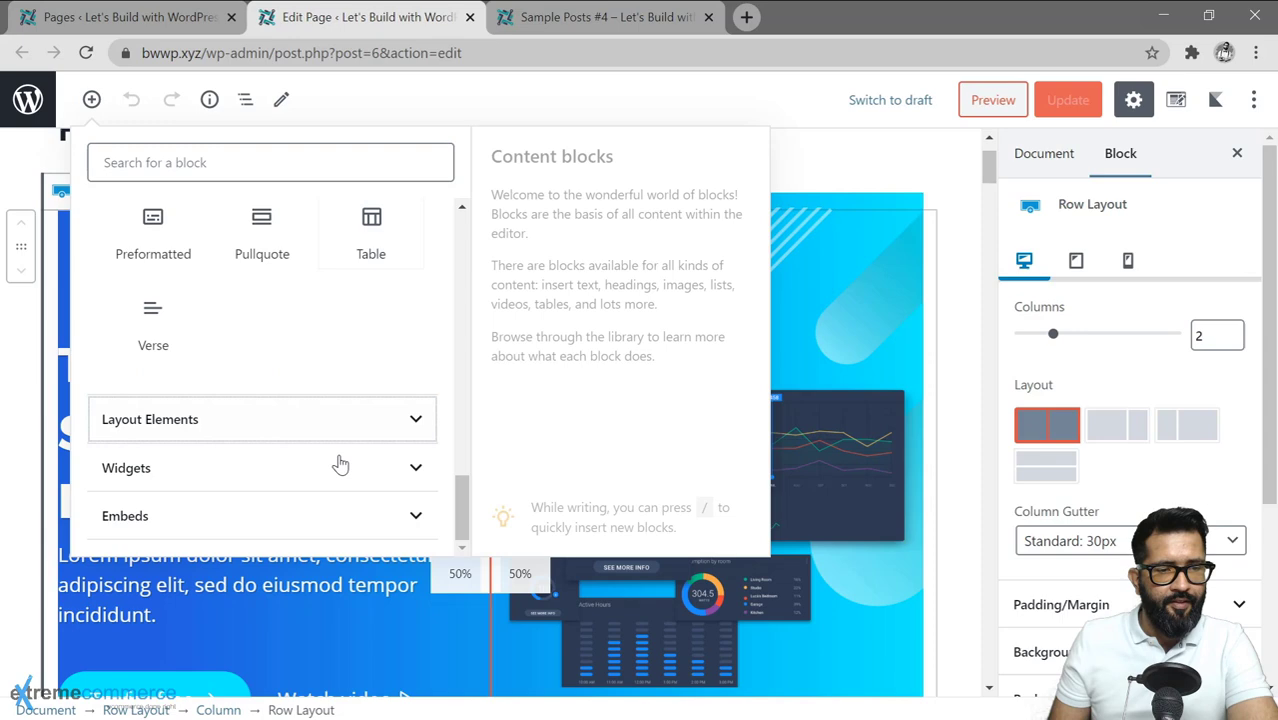
click(414, 419)
scroll(334, 448, up, 3)
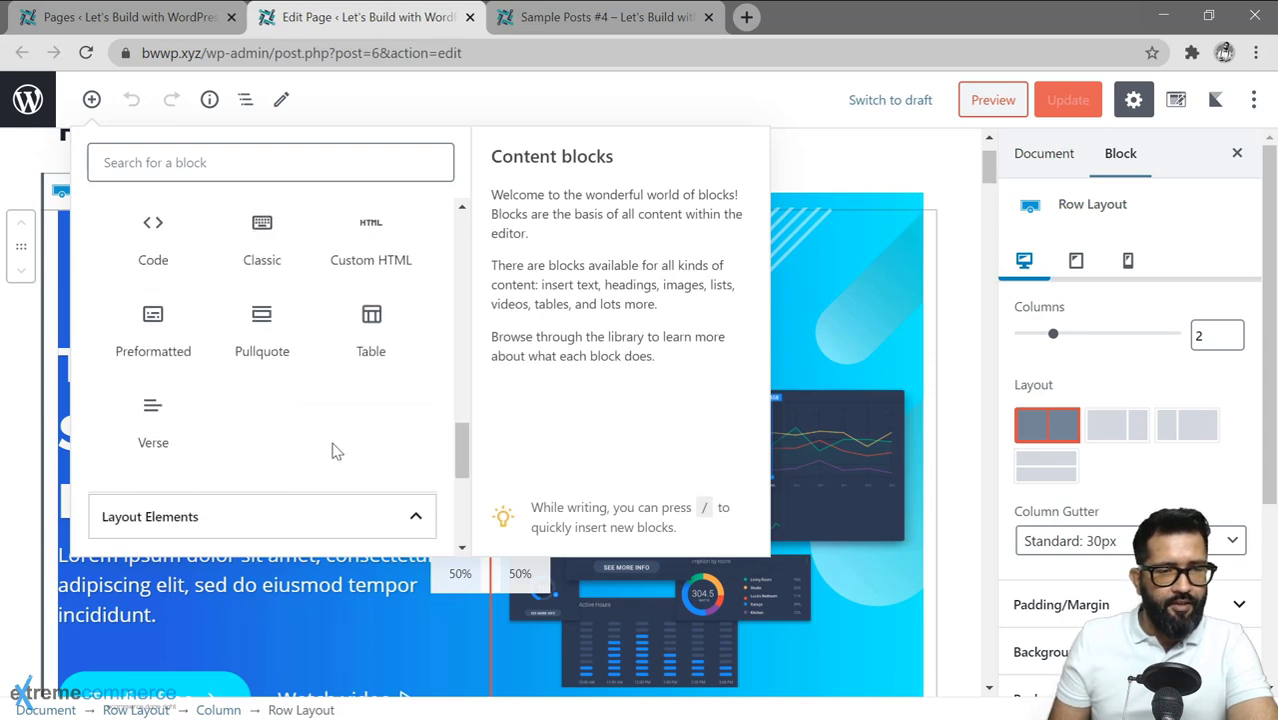
scroll(312, 438, up, 1)
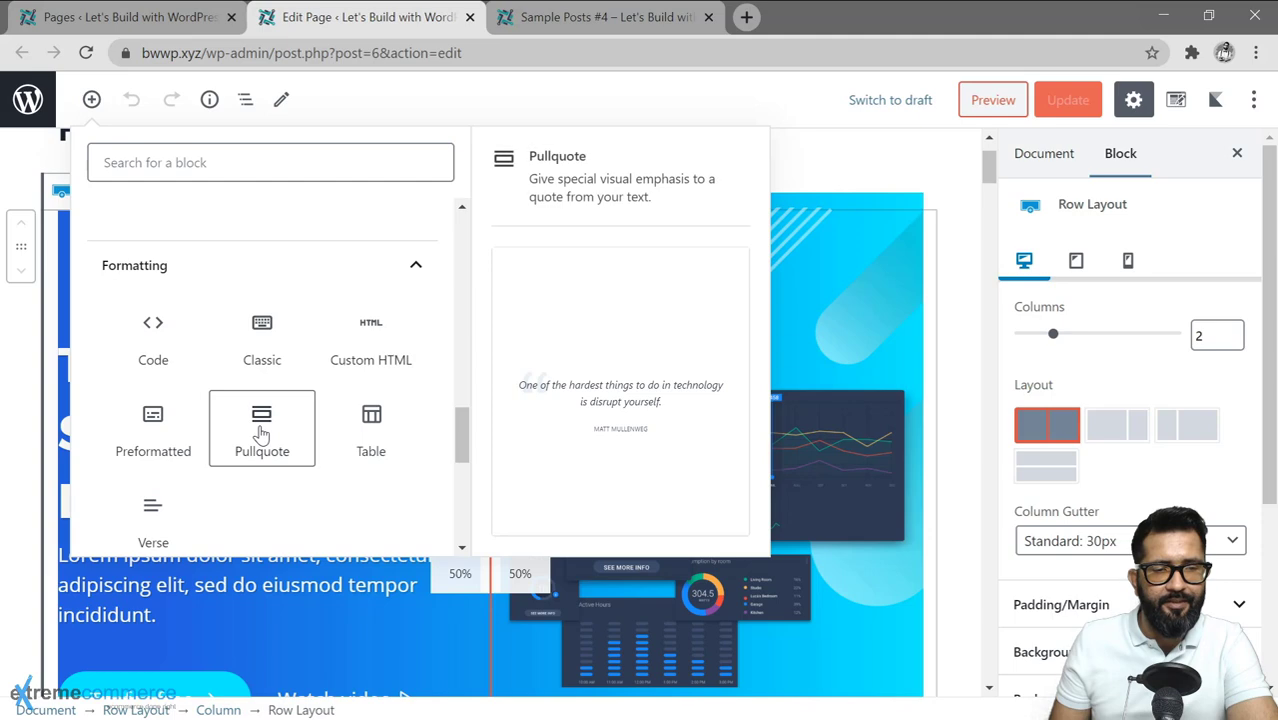
key(Escape)
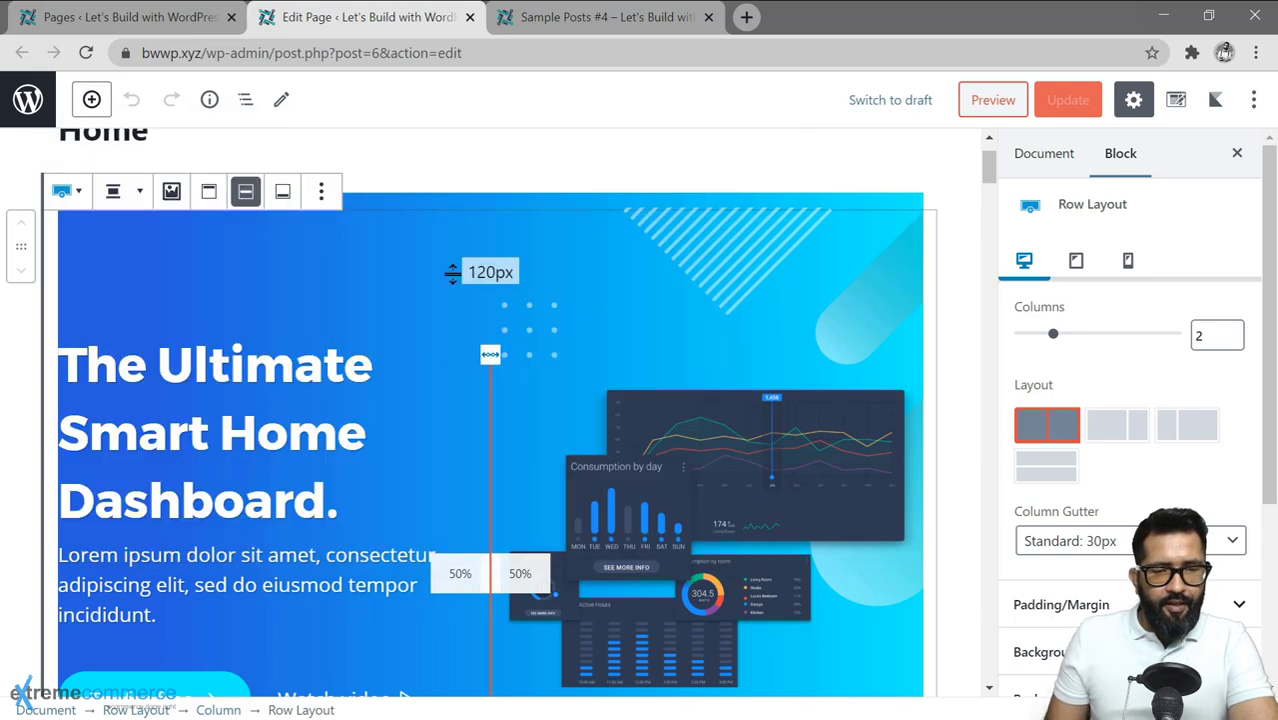
Retitle the Simple Notifications info box as "Simple Features" and replace "consectetur" in its text with "special delivery coming up"
scroll(448, 322, down, 8)
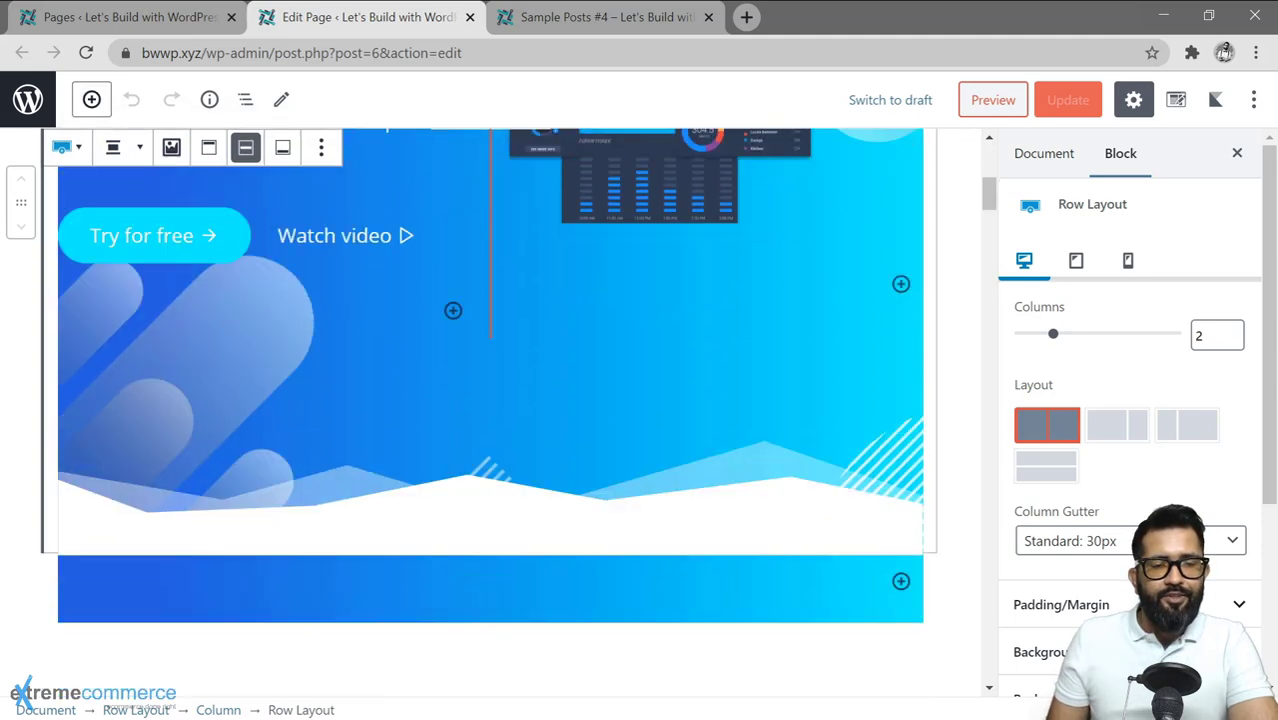
scroll(448, 322, down, 3)
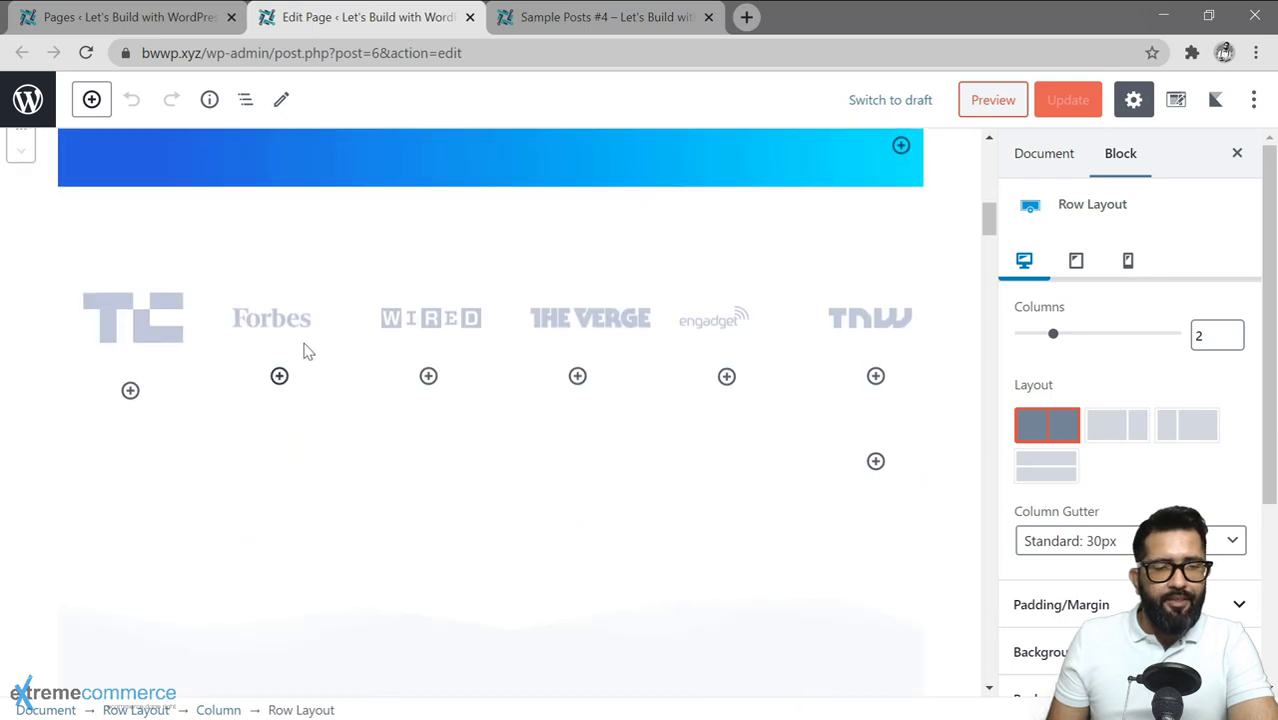
scroll(533, 358, down, 6)
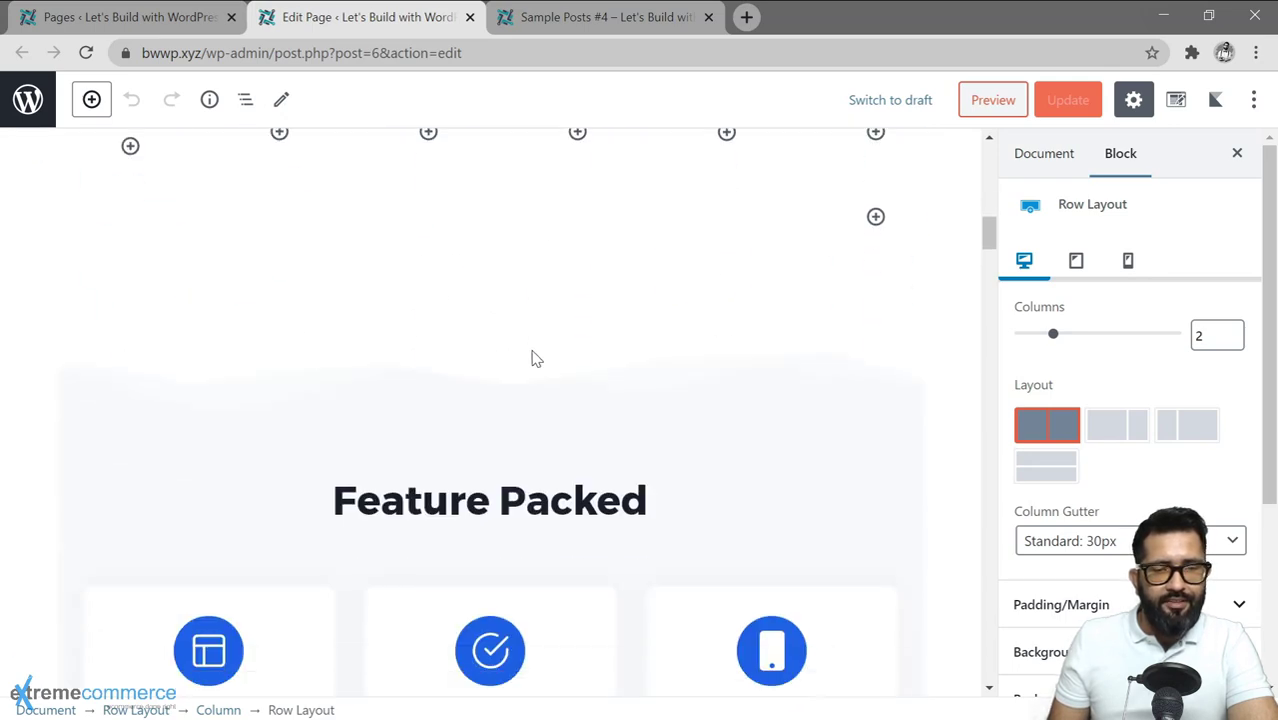
scroll(522, 397, down, 7)
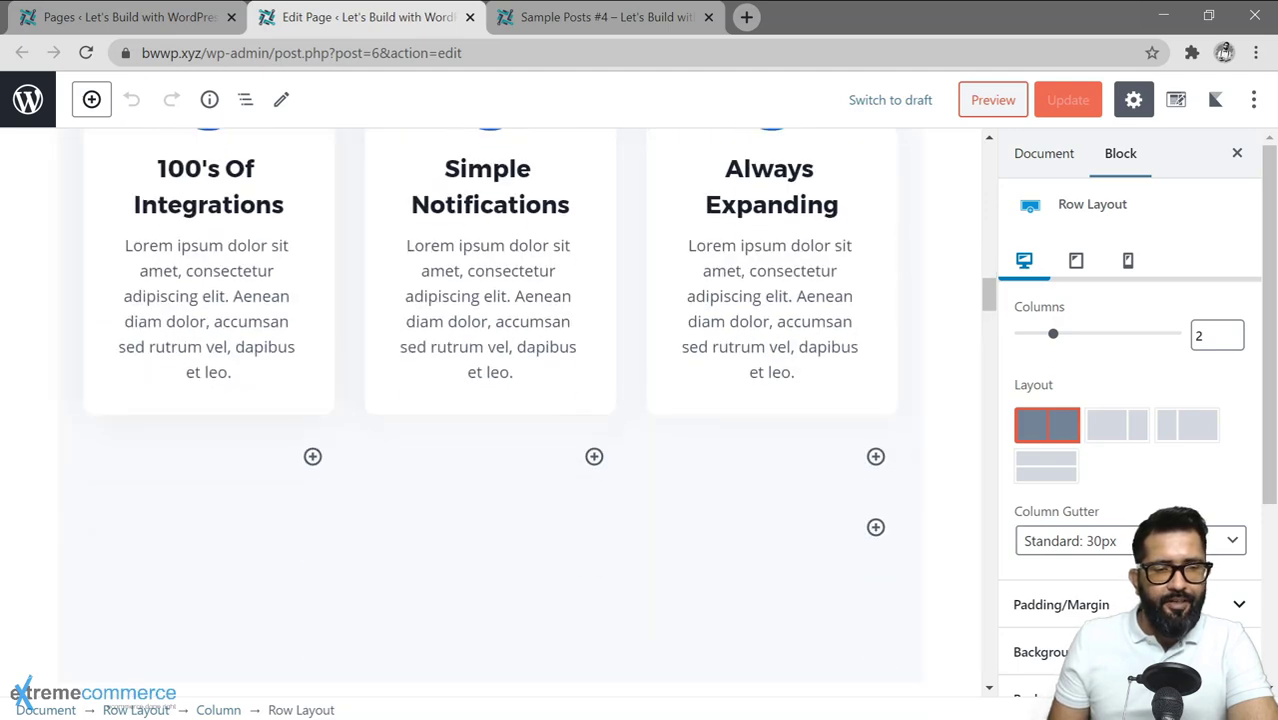
scroll(490, 400, up, 3)
scroll(490, 400, down, 2)
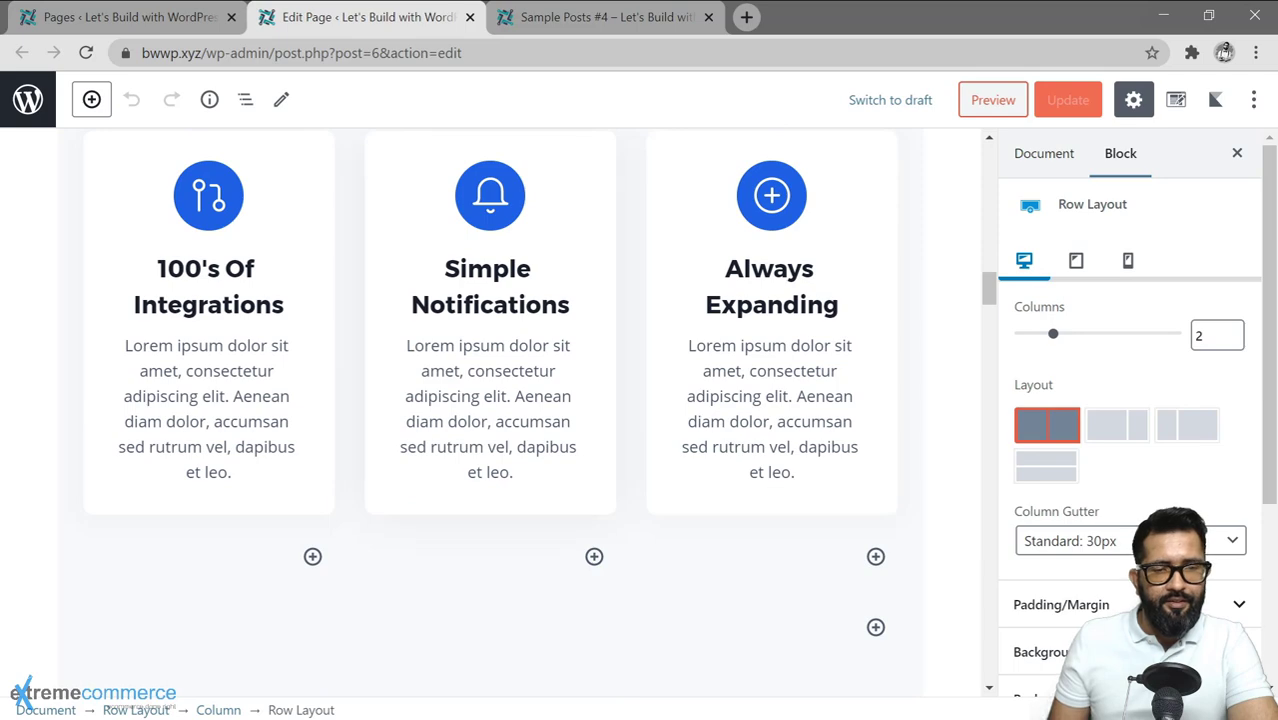
click(490, 269)
click(481, 371)
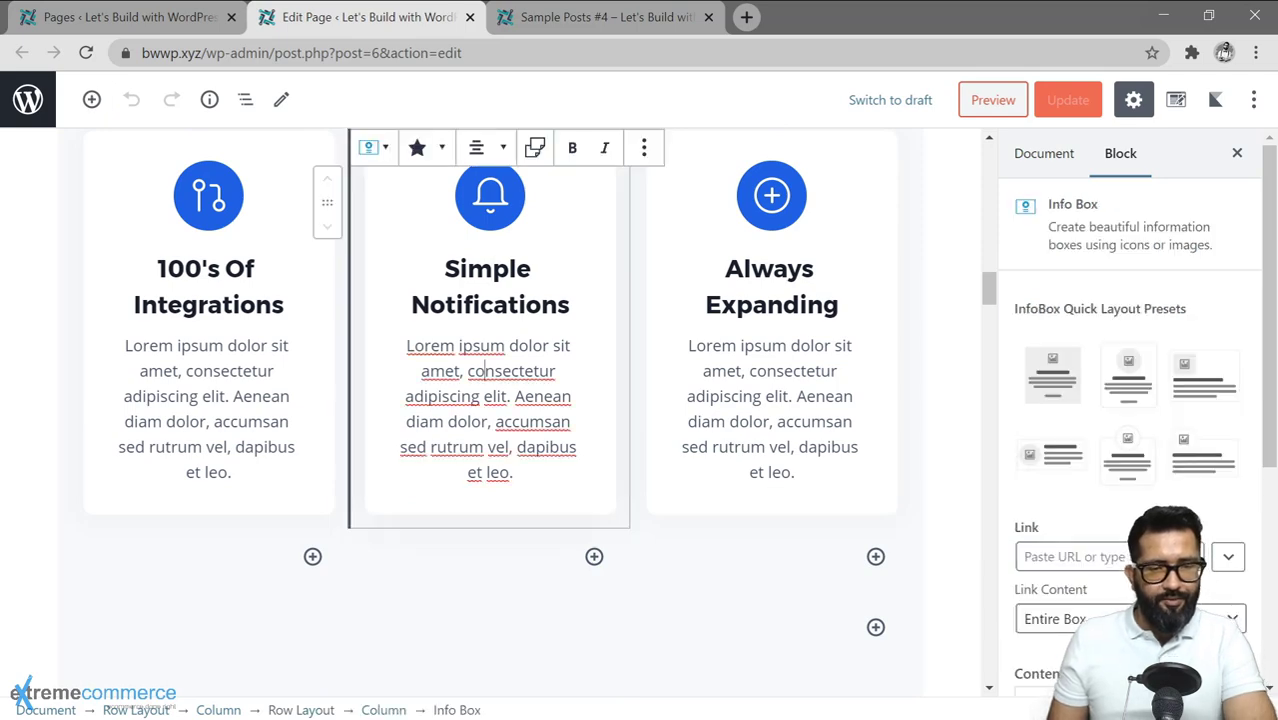
double_click(481, 371)
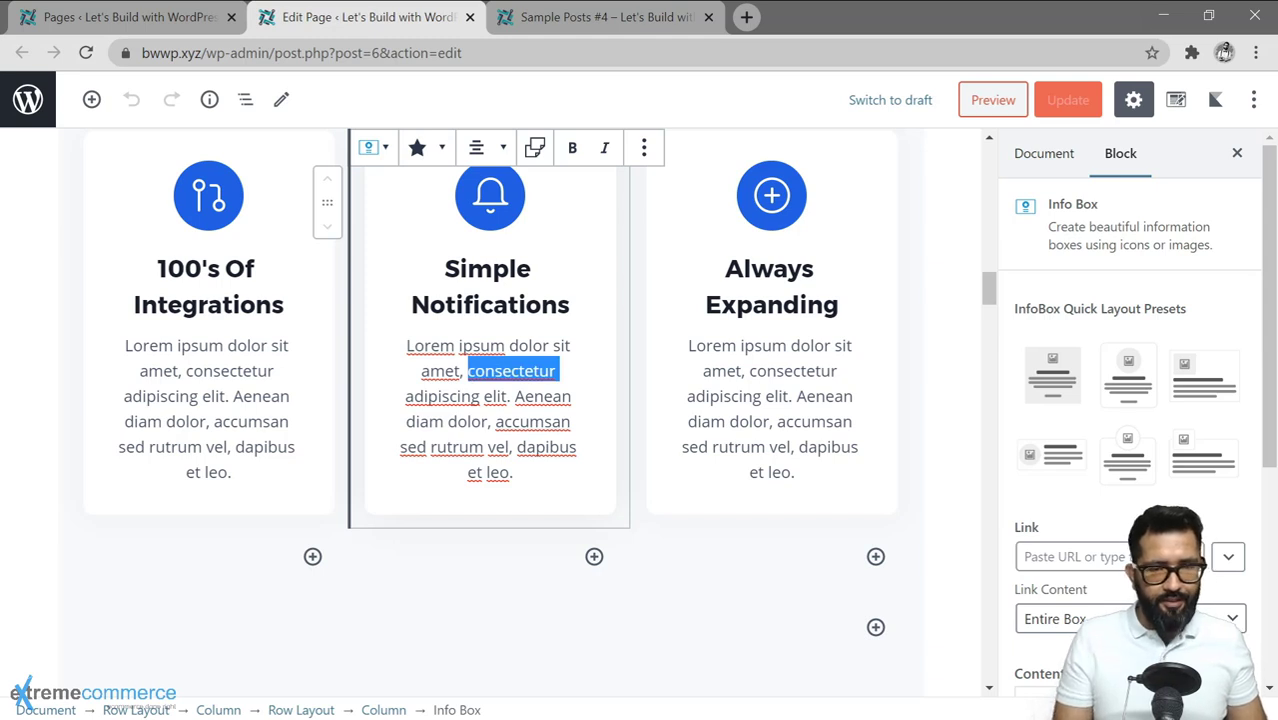
text(s)
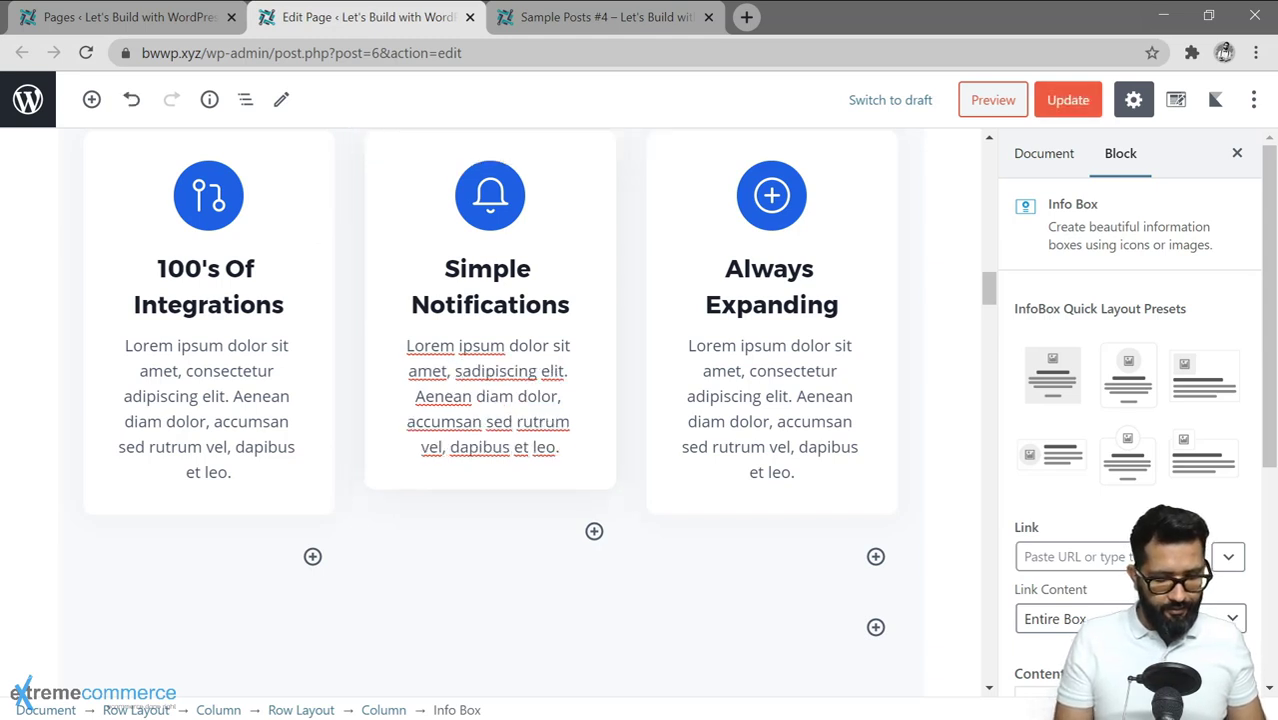
text(pecial )
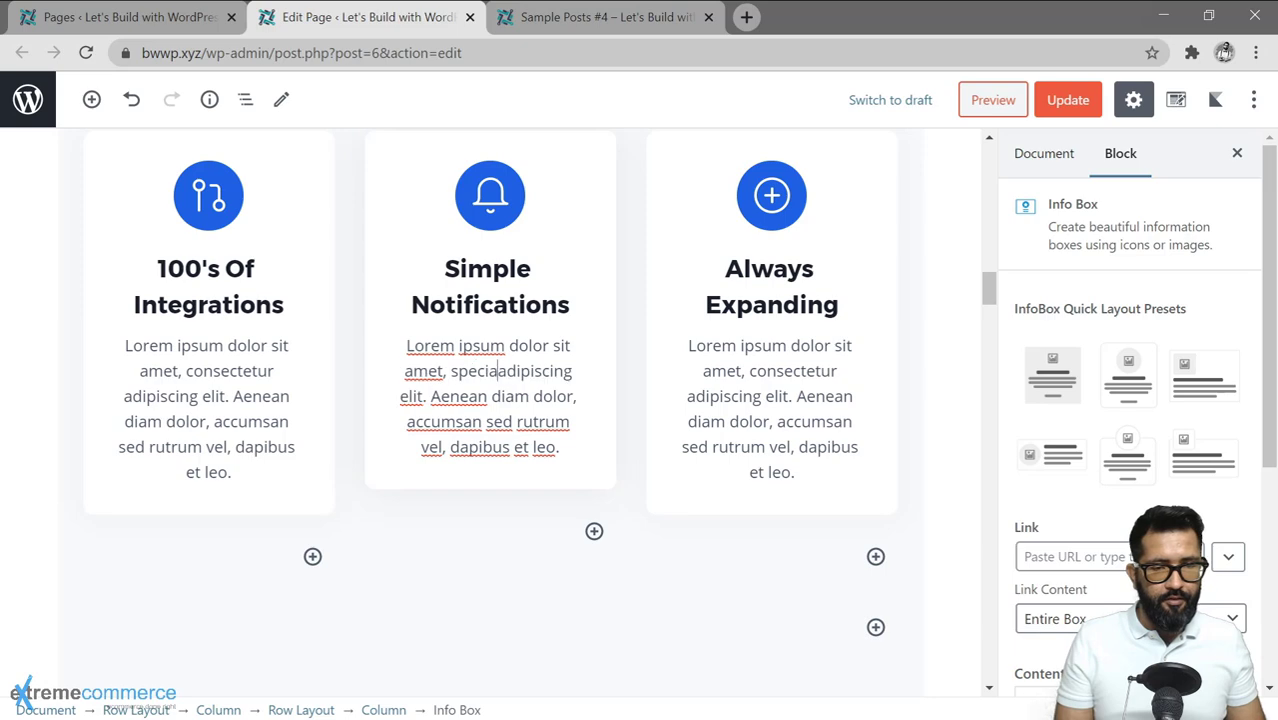
text(deliverty)
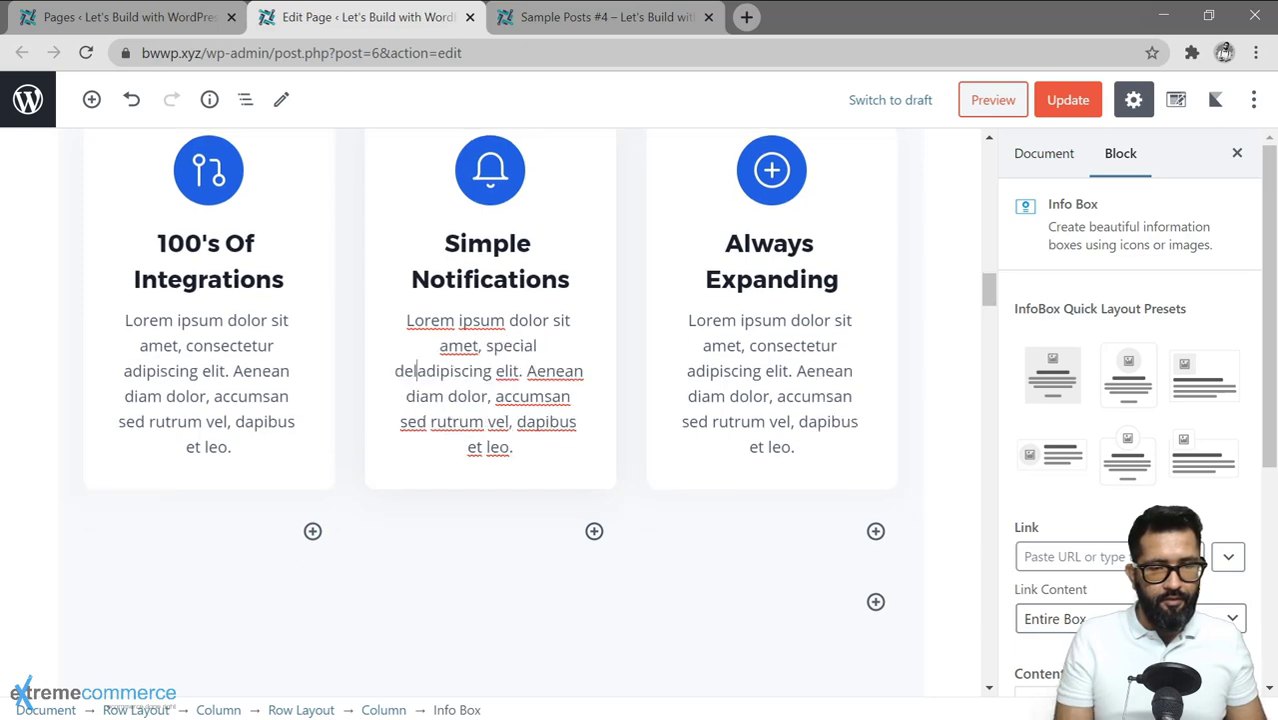
key(BackSpace)
key(BackSpace)
key(BackSpace)
key(BackSpace)
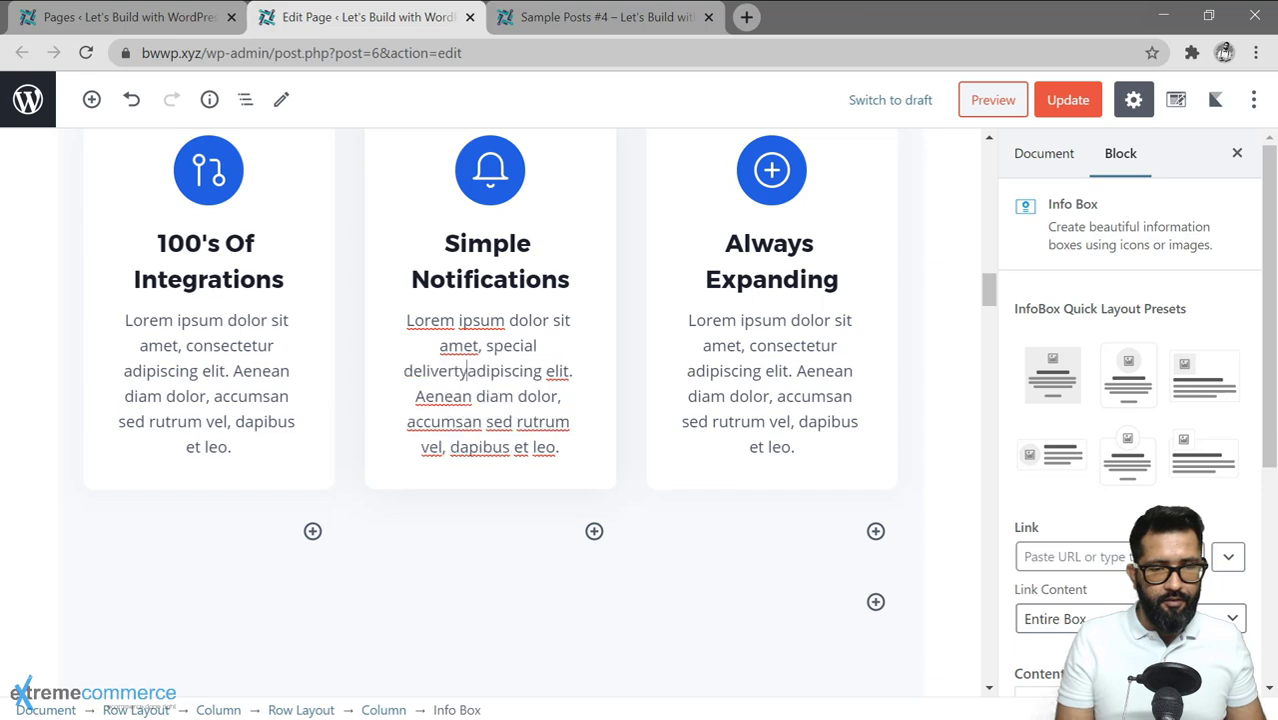
text(y)
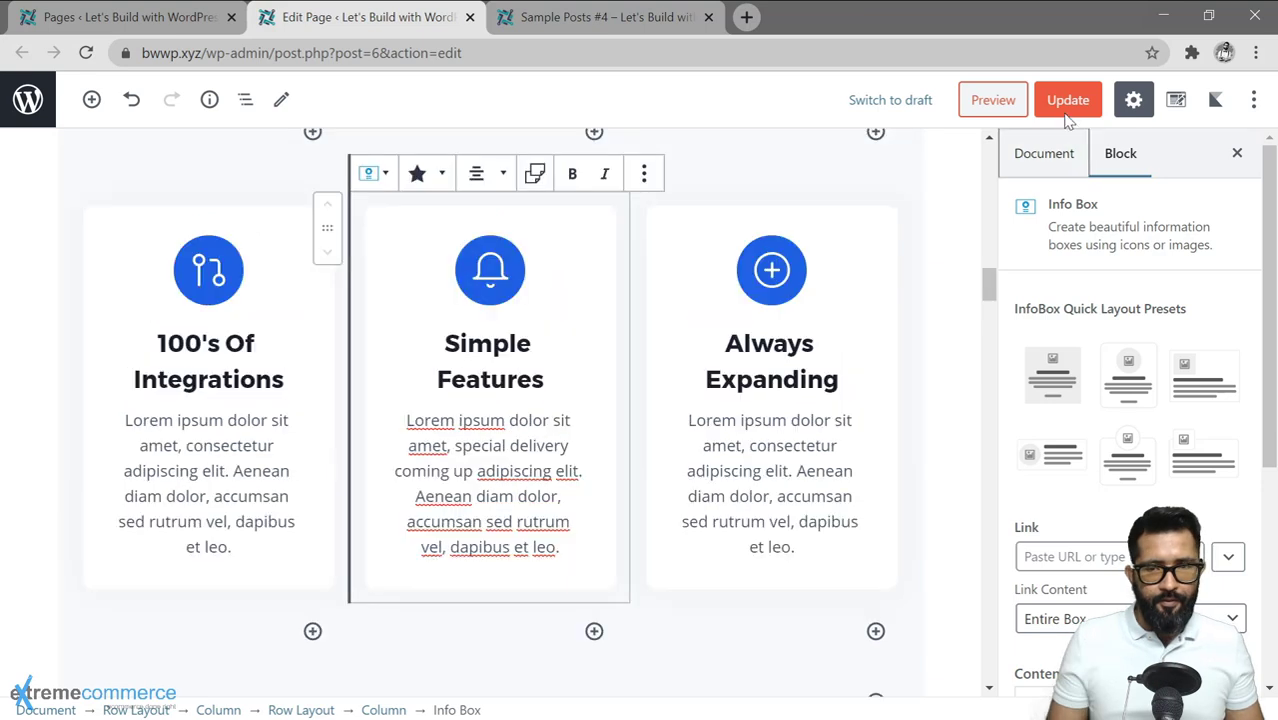
Update the Home page and check the edited Simple Features box on the live site
click(1068, 100)
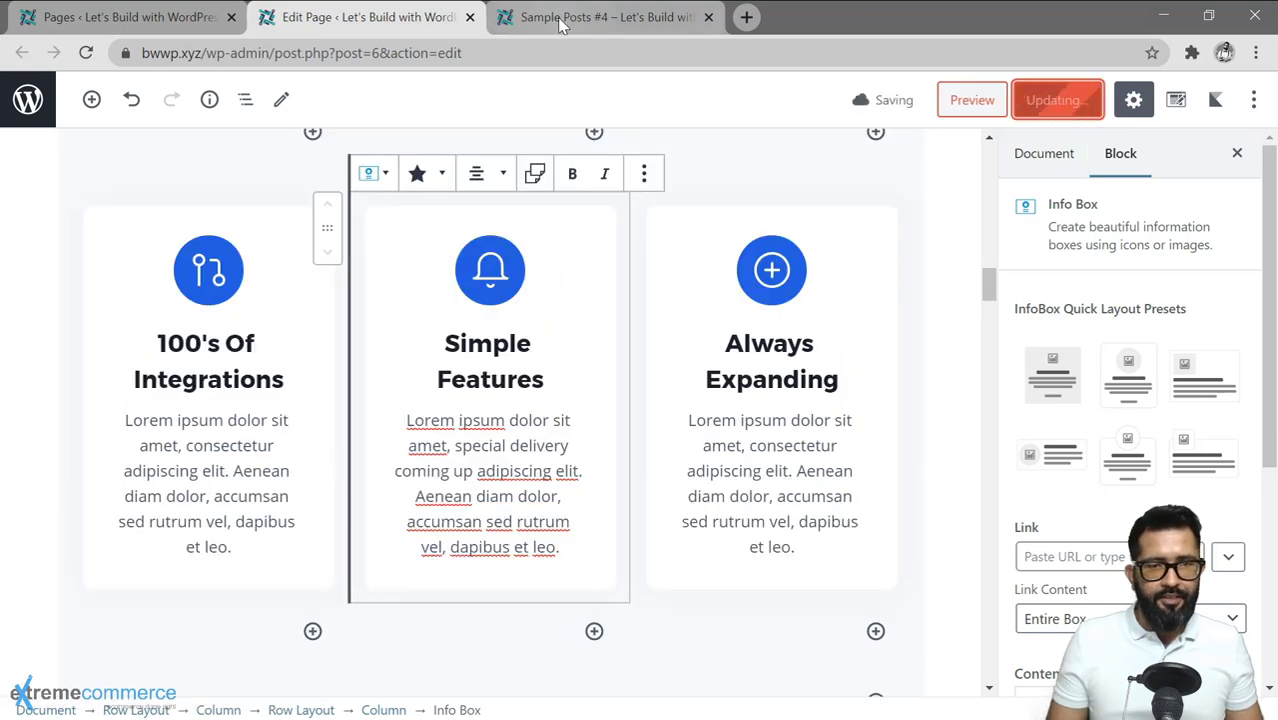
click(600, 17)
scroll(490, 375, down, 8)
scroll(490, 380, down, 3)
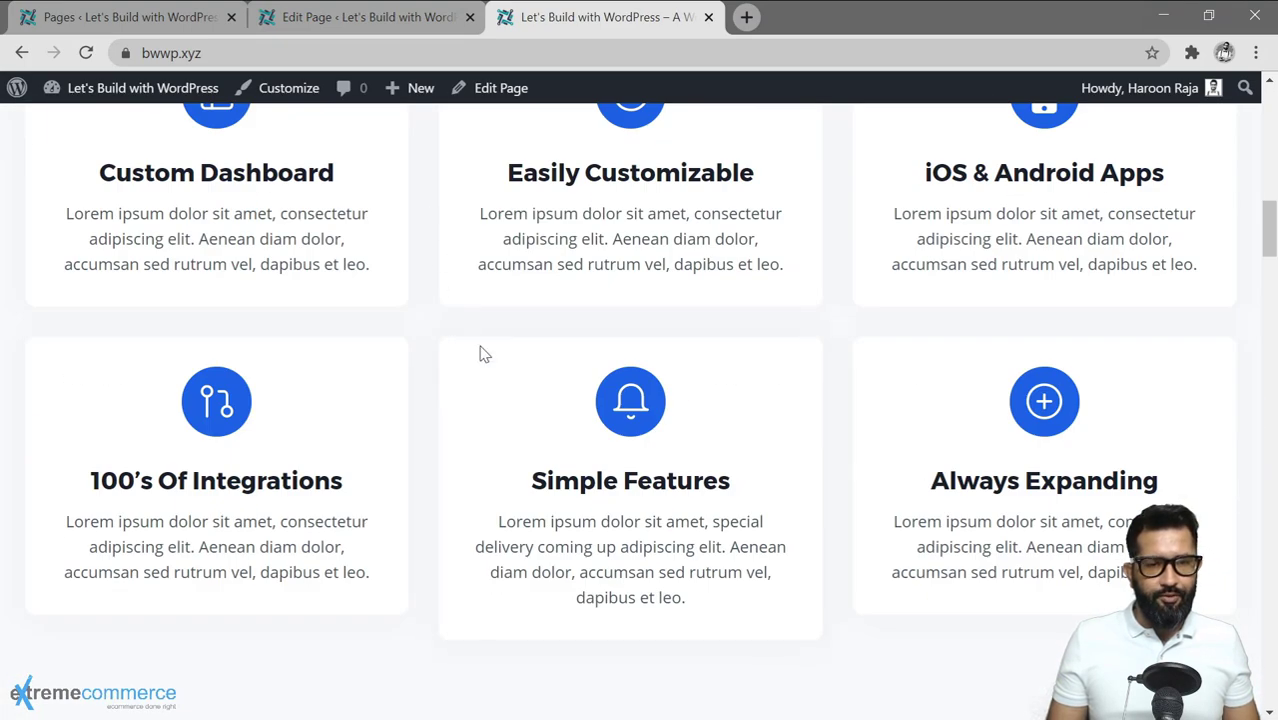
drag(530, 481, 592, 547)
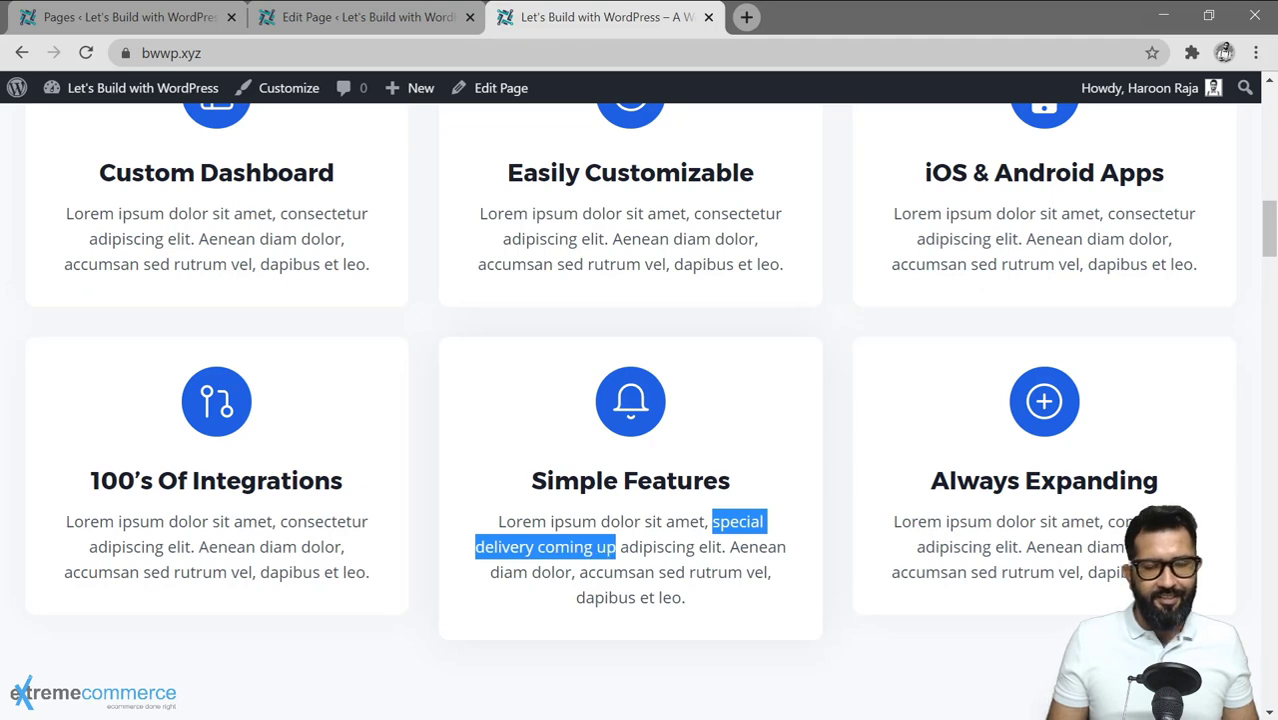
Review the live Home page from the hero section down through its remaining sections and return to its beginning
scroll(756, 485, up, 10)
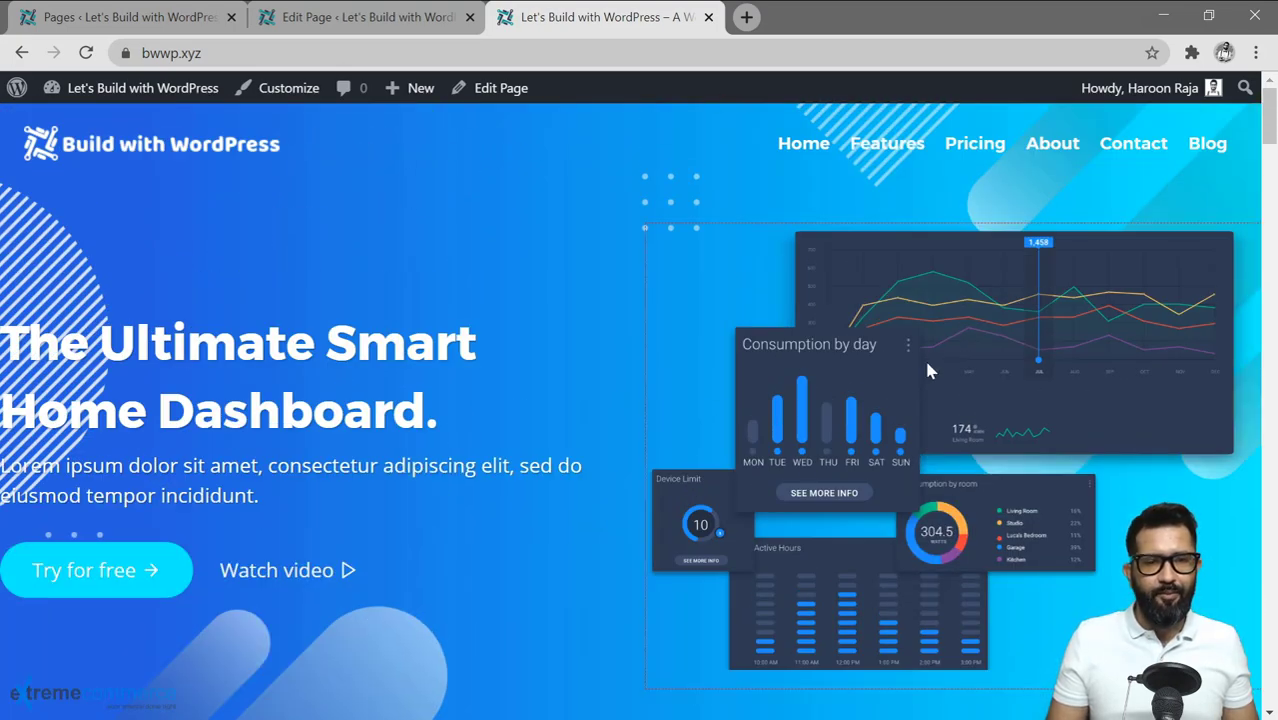
scroll(548, 452, down, 15)
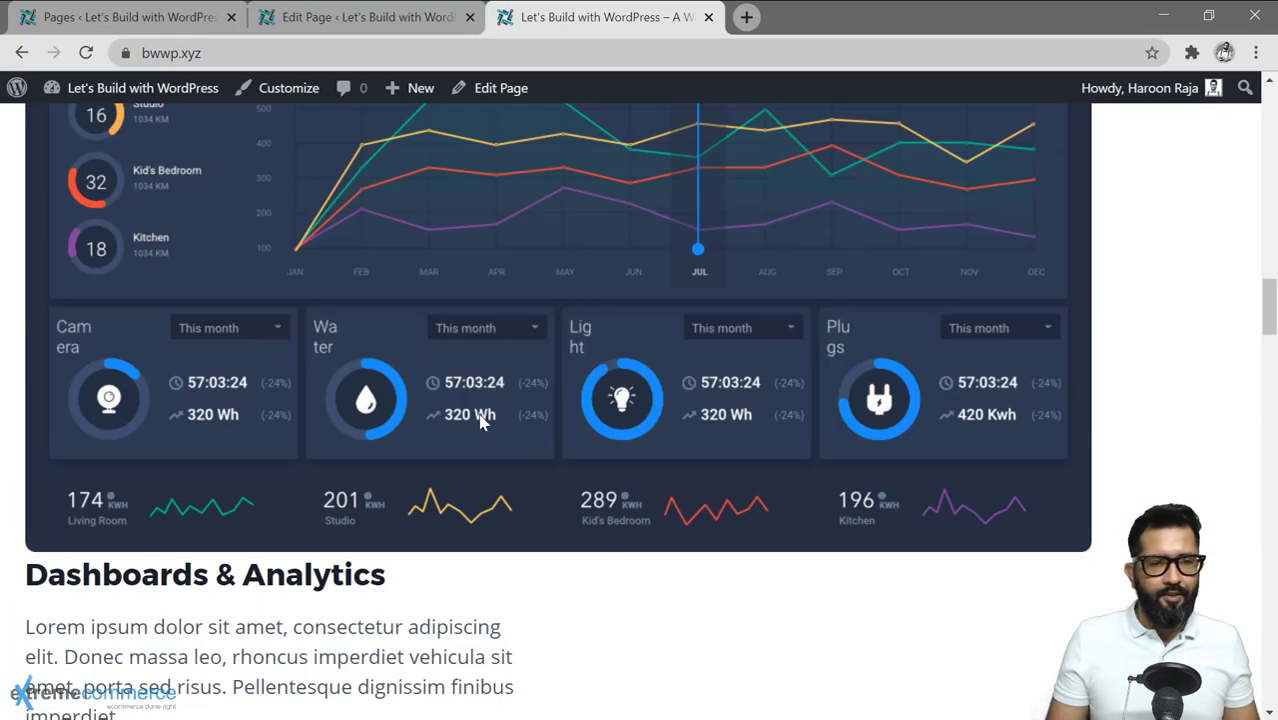
scroll(481, 427, down, 12)
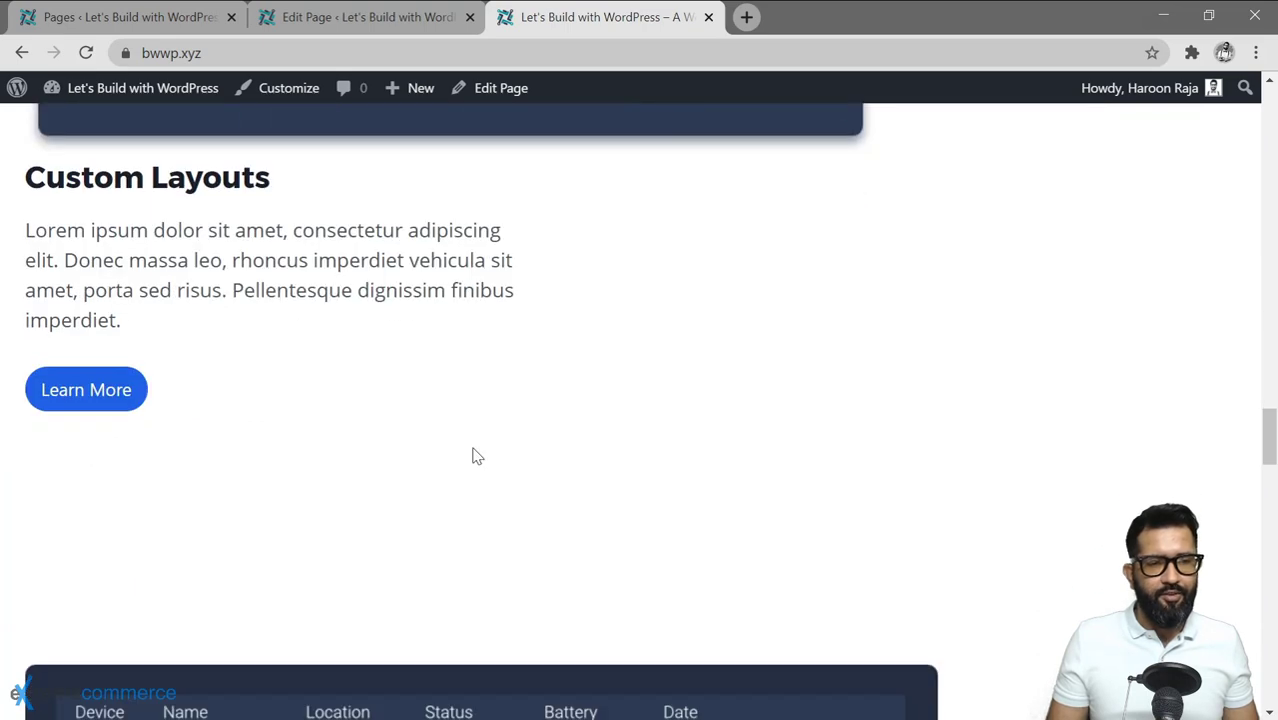
scroll(476, 456, down, 15)
scroll(476, 456, down, 10)
key(Home)
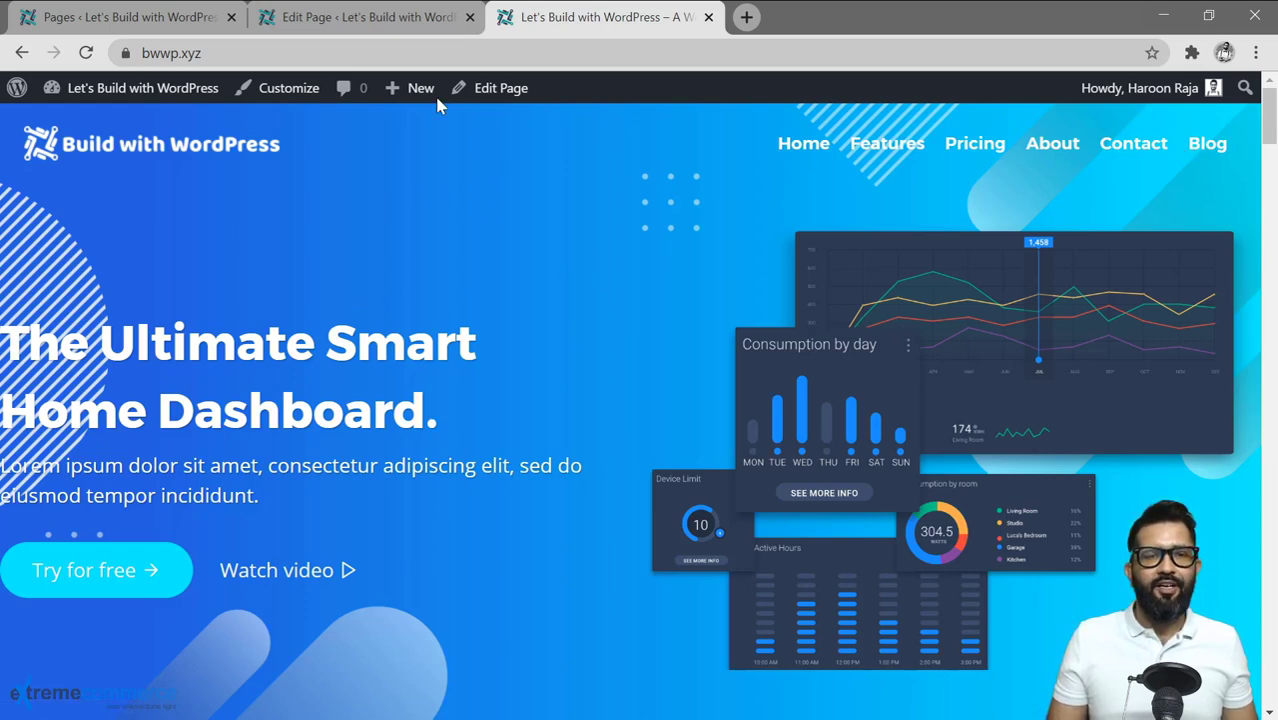
Return to the WordPress admin tab with the pages list and open the list of all posts
click(379, 12)
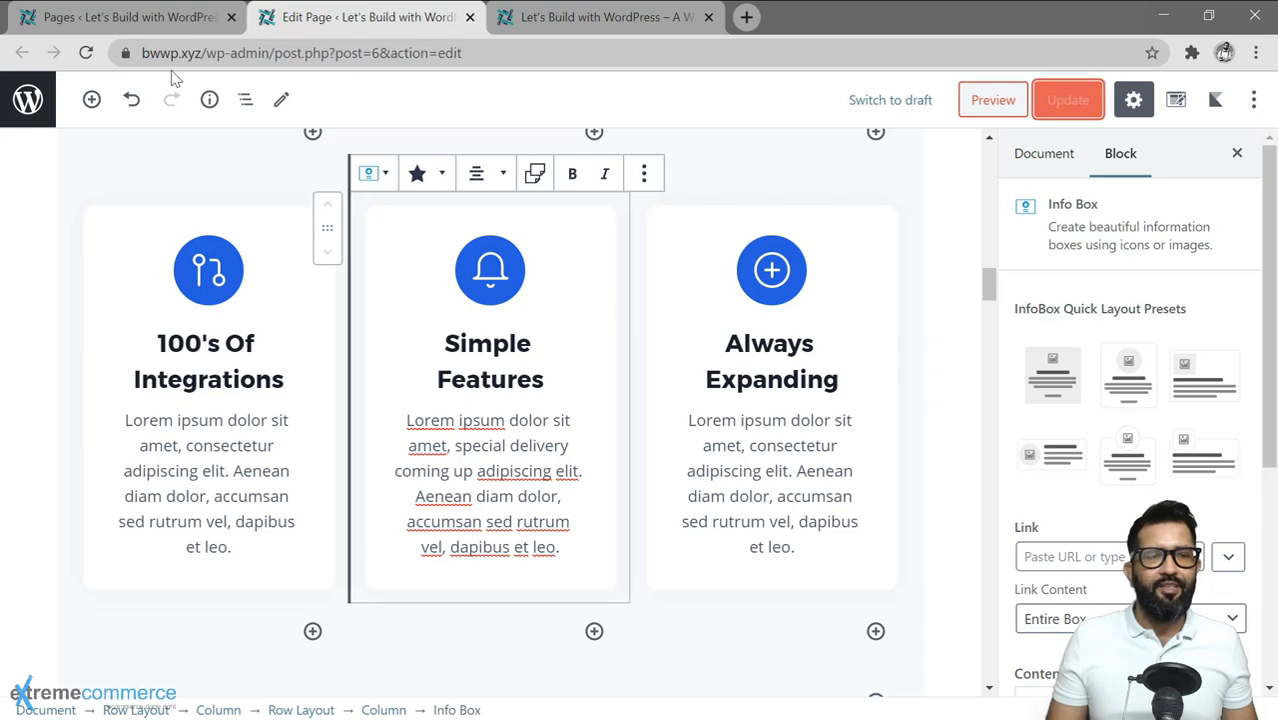
click(150, 17)
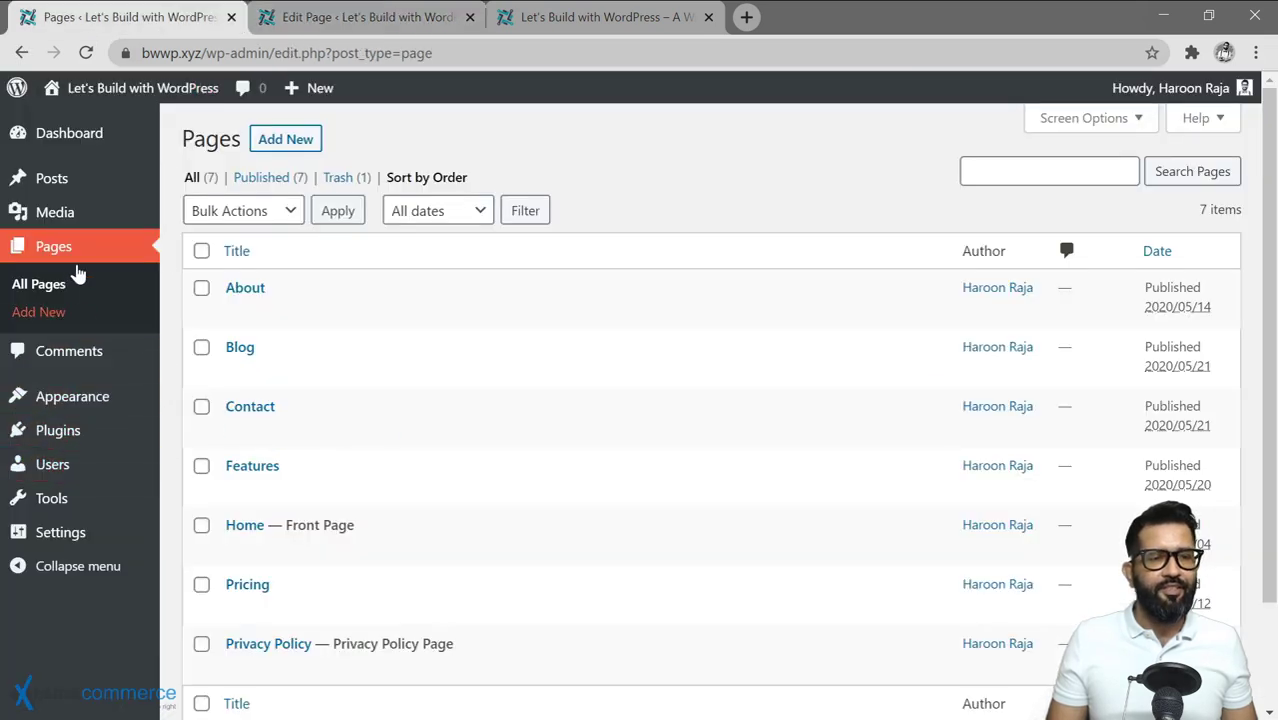
mouse_move(129, 190)
click(186, 184)
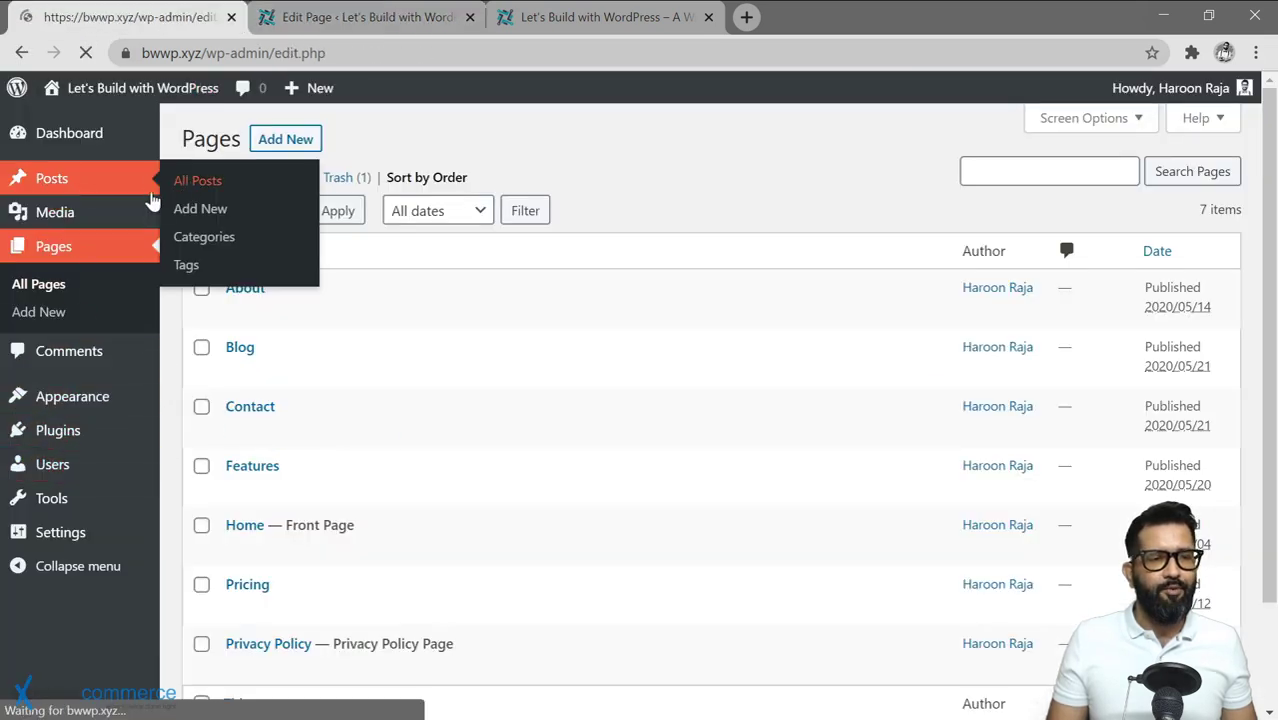